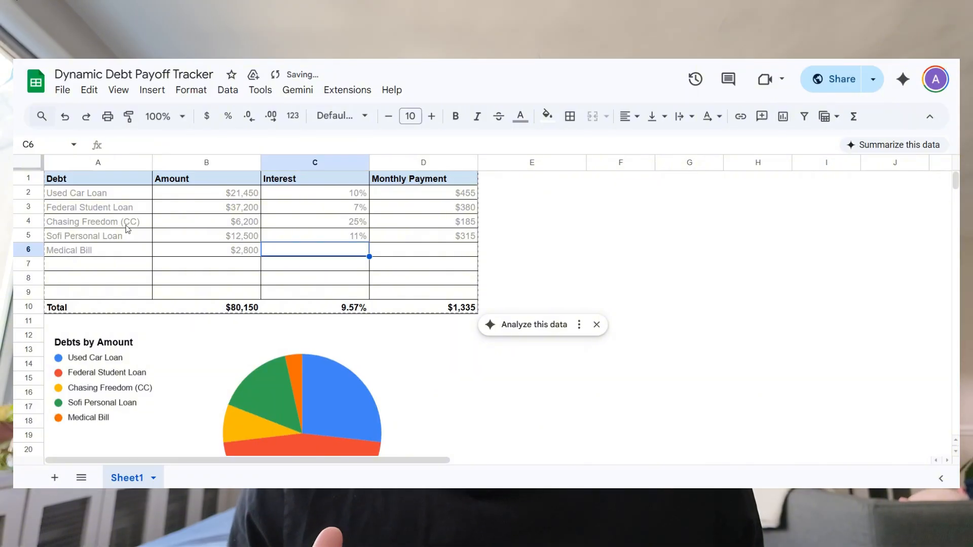
# - Complete the Medical Bill row with an interest rate of 3% and a monthly payment of 150
pyautogui.write('3%')
pyautogui.press('Tab')
pyautogui.write('150')
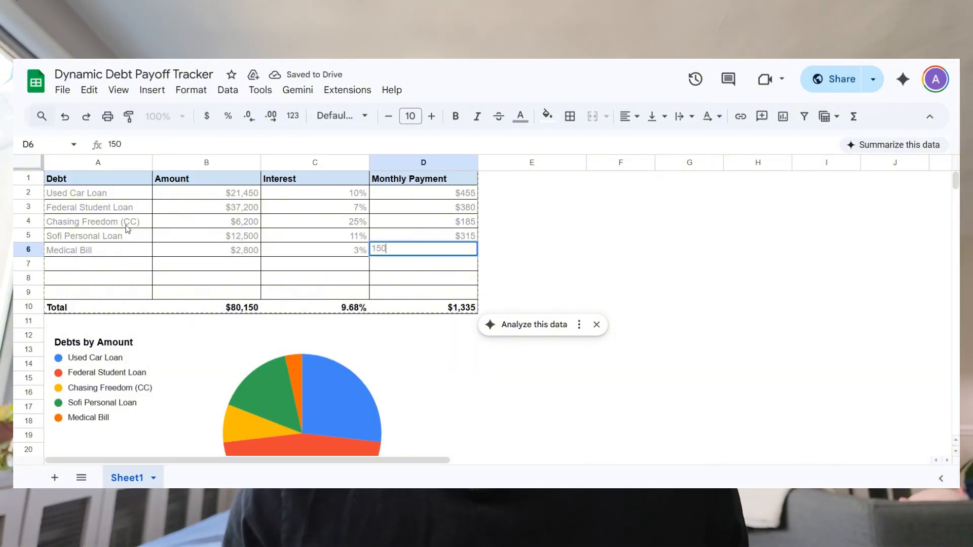
pyautogui.press('Return')
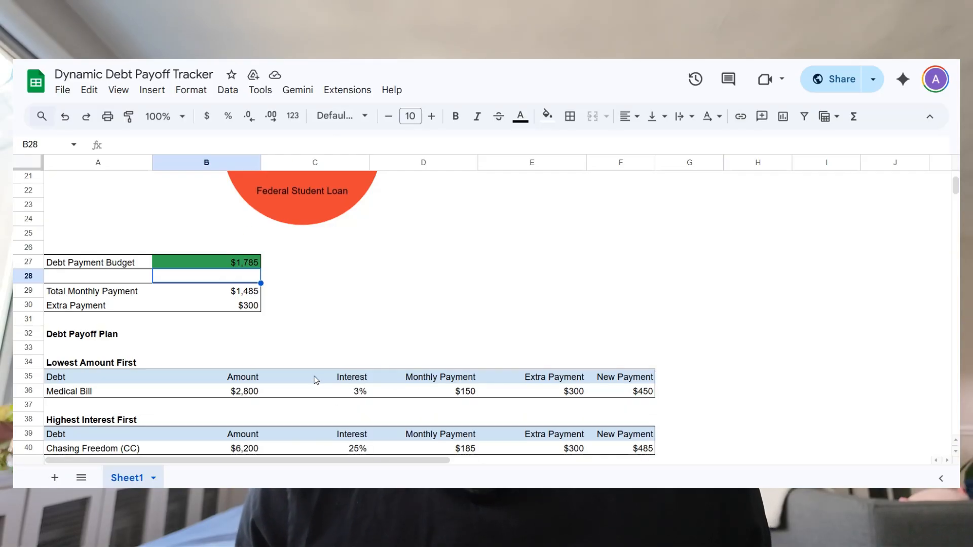
pyautogui.scroll(5, 314, 376)
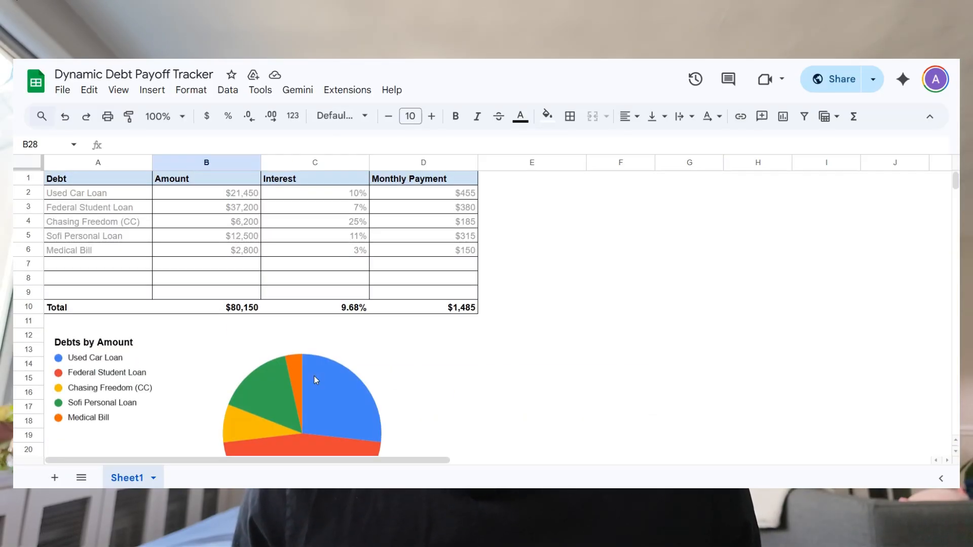
pyautogui.scroll(-5, 314, 376)
pyautogui.scroll(-3, 314, 376)
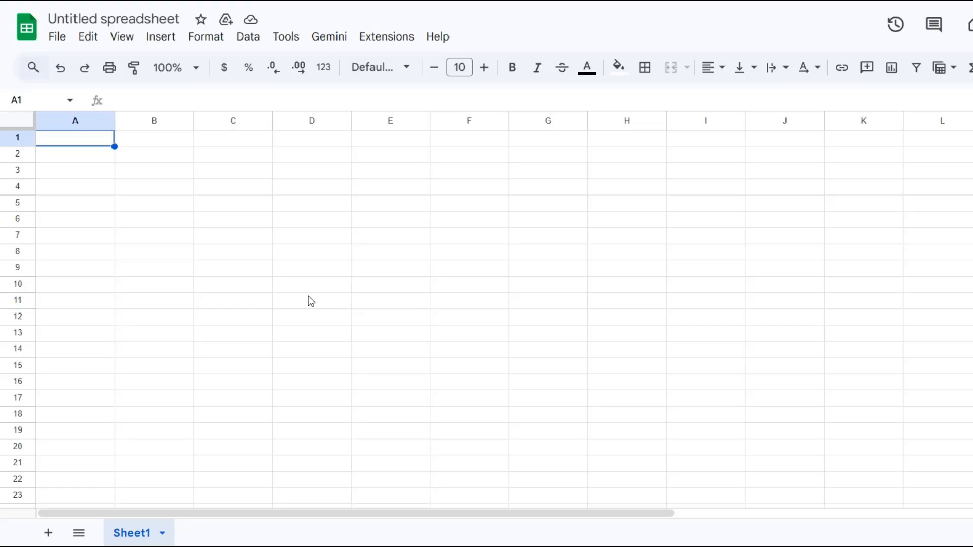
# - Rename the untitled spreadsheet to "Dynamic Debt Payoff Tracker"
pyautogui.click(152, 12)
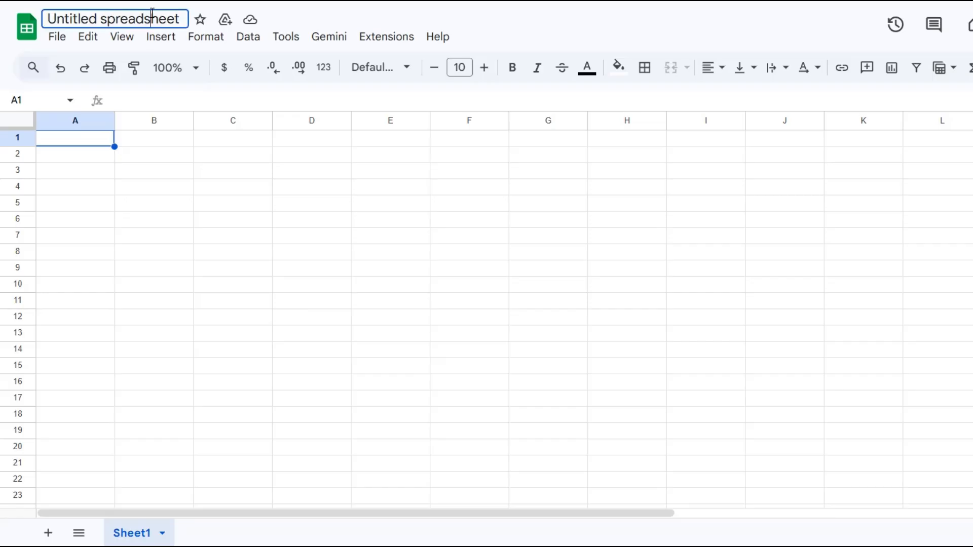
pyautogui.tripleClick(152, 13)
pyautogui.write('Dy')
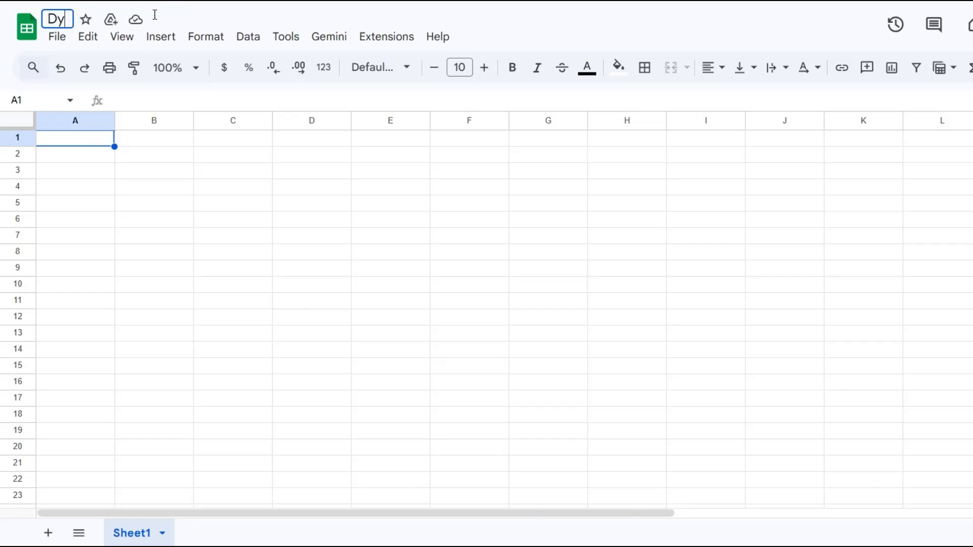
pyautogui.write('namic ')
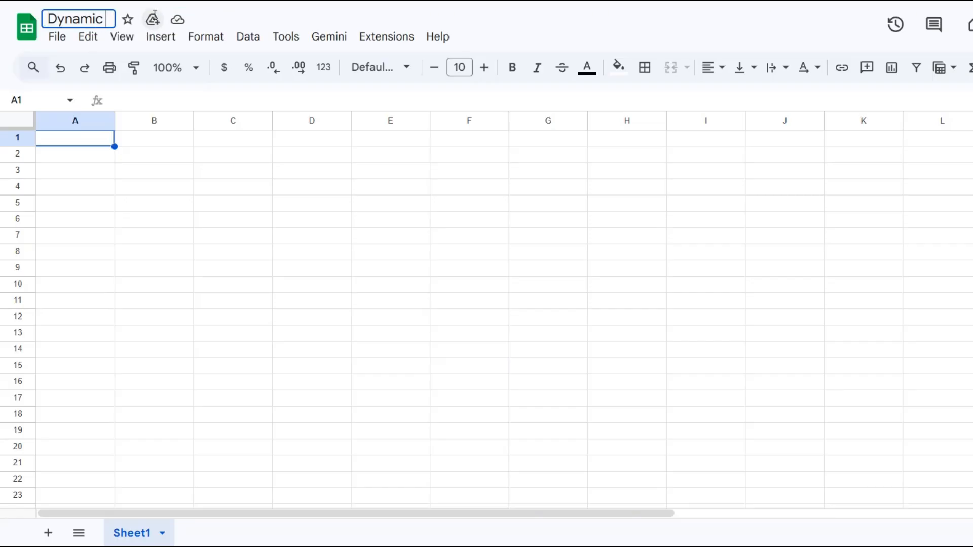
pyautogui.write('Debt Pay')
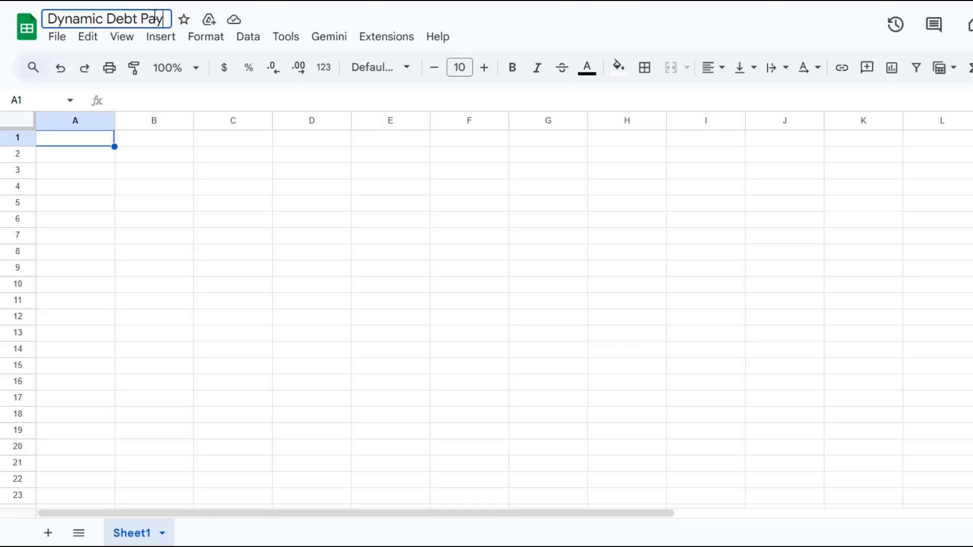
pyautogui.write('off Tracker')
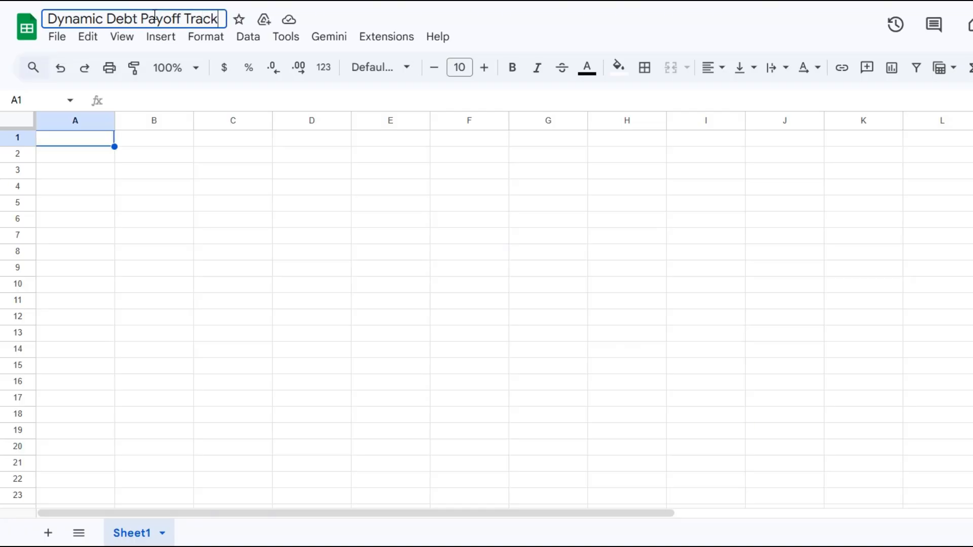
# - Enter the headers Debt, Amount, Interest and Monthly Payment in cells A1 through D1
pyautogui.click(93, 141)
pyautogui.write('Debt')
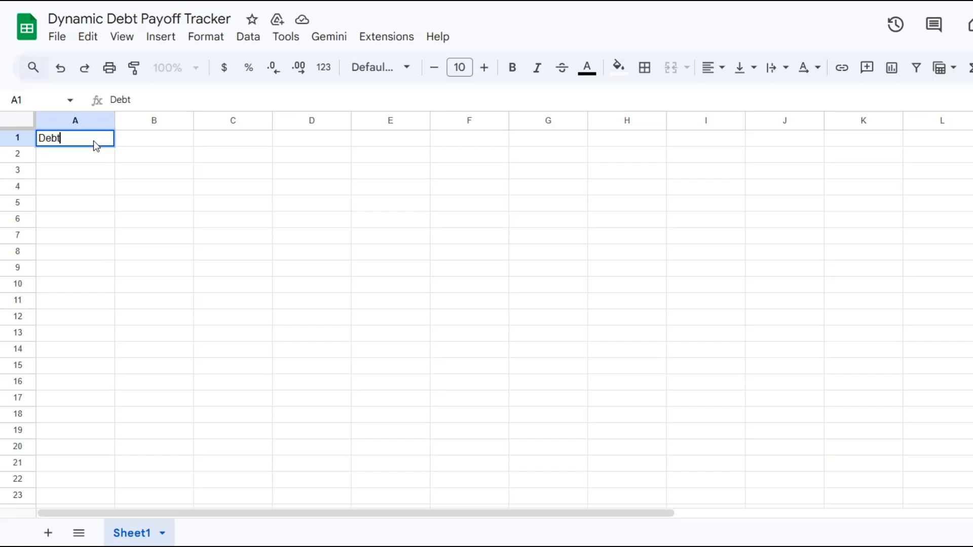
pyautogui.press('Tab')
pyautogui.write('Amount')
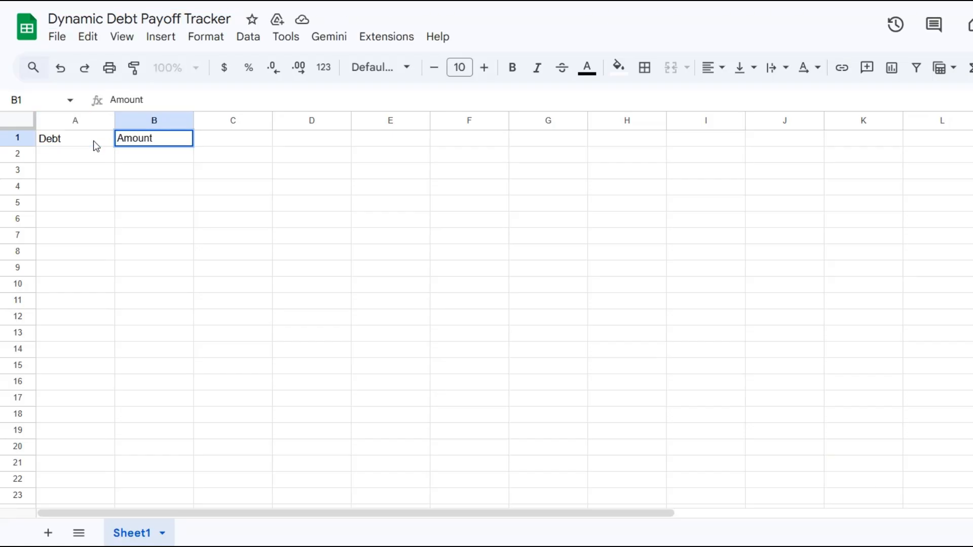
pyautogui.press('Tab')
pyautogui.write('Intere')
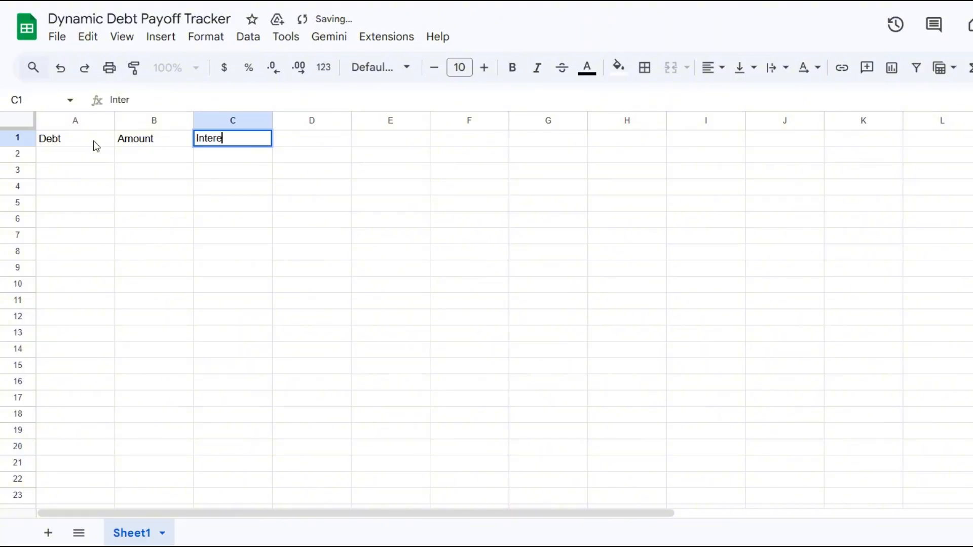
pyautogui.press('Tab')
pyautogui.write('Mon')
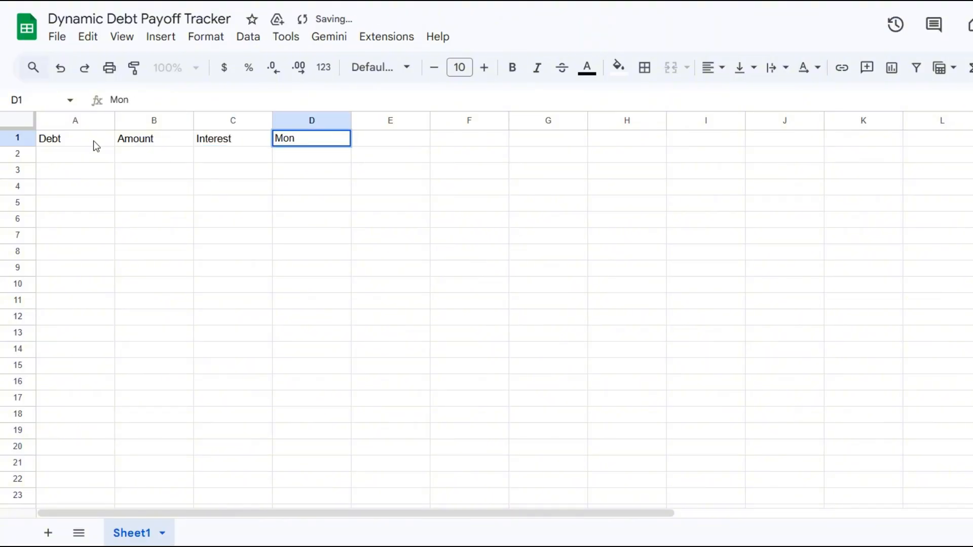
pyautogui.write('thly Payment')
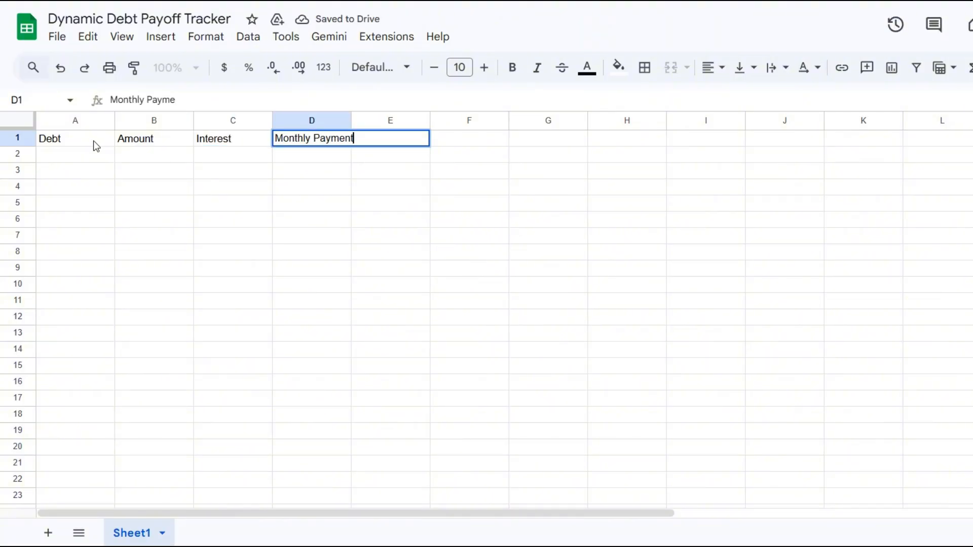
pyautogui.press('Tab')
# - Widen columns A through E together so that the Monthly Payment header fits in its column
pyautogui.moveTo(84, 120); pyautogui.dragTo(393, 120)
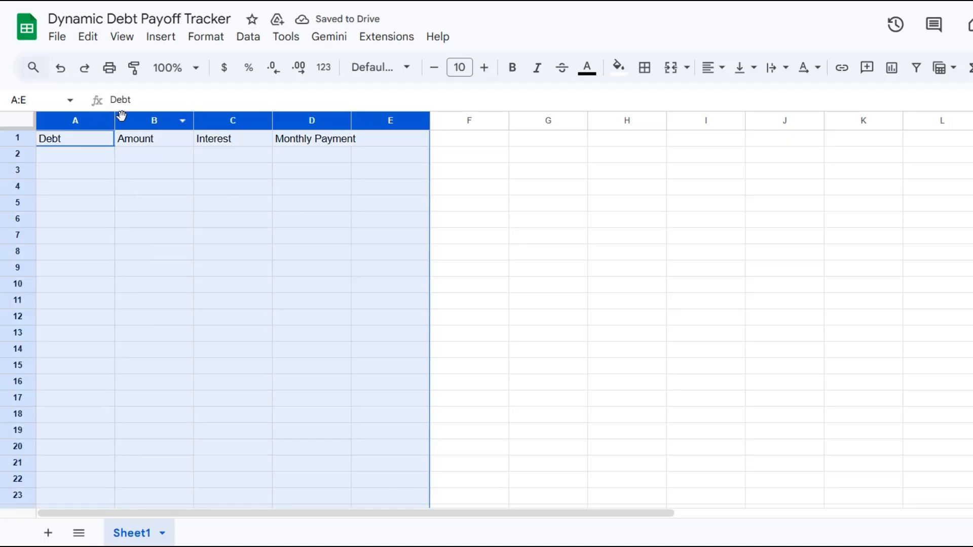
pyautogui.moveTo(122, 115); pyautogui.dragTo(436, 145)
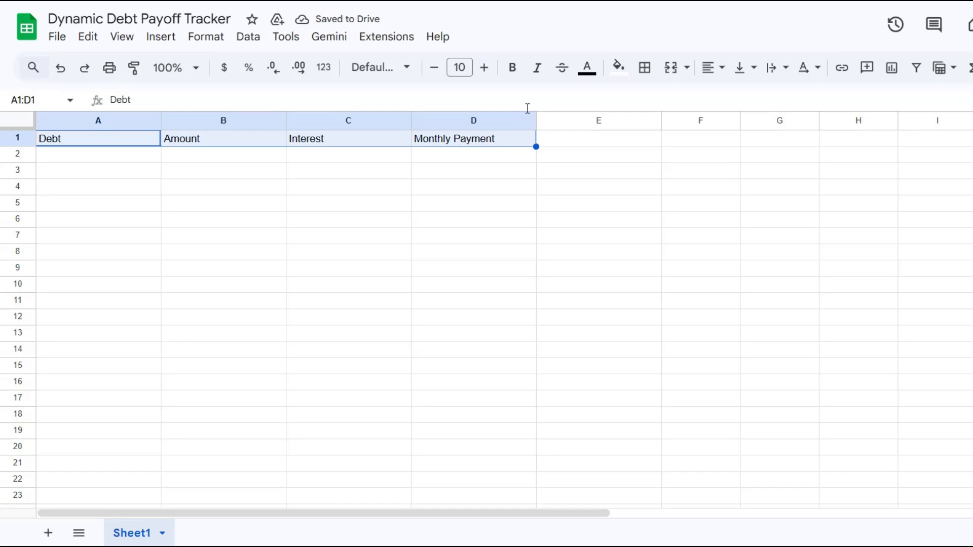
# - Make the header cells A1:D1 bold and fill them with light blue
pyautogui.hotkey('ctrl', 'b')
pyautogui.click(618, 67)
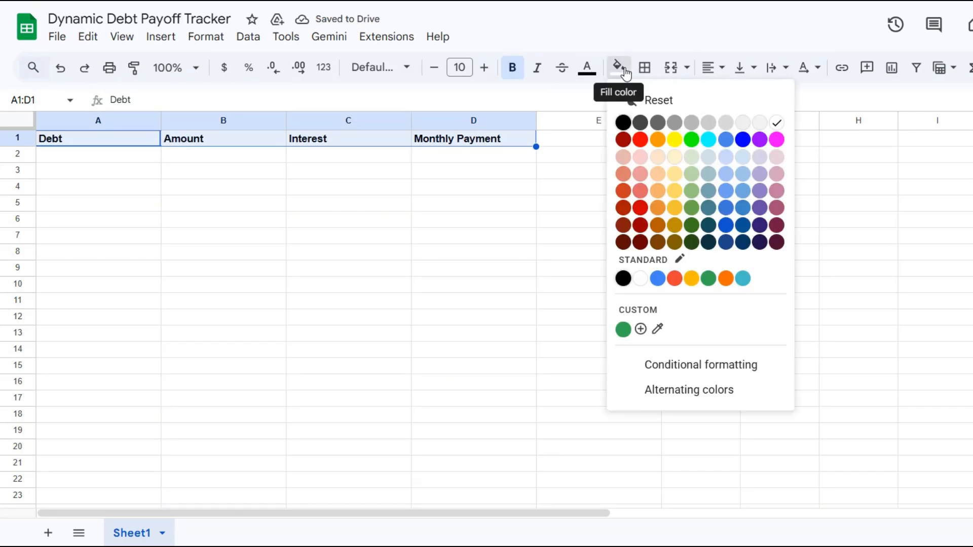
pyautogui.click(740, 161)
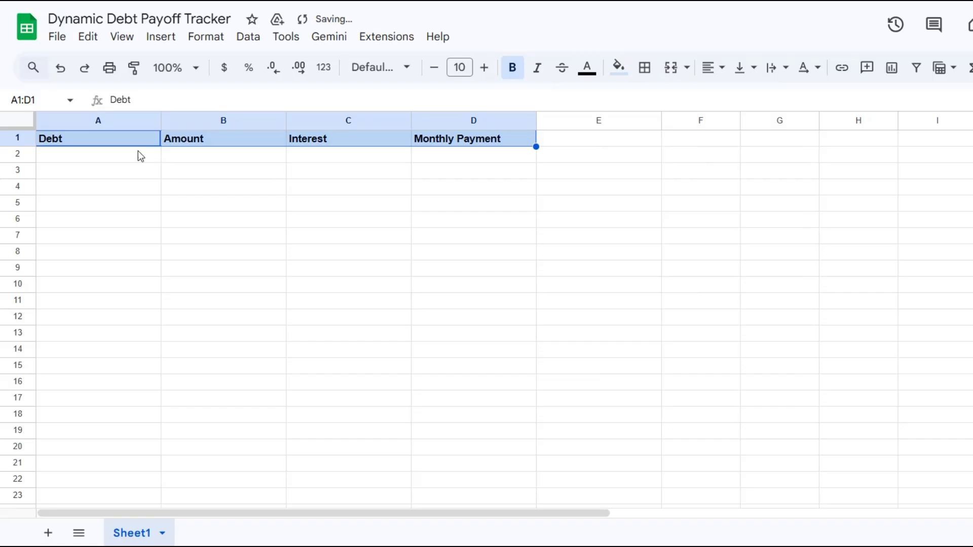
# - Hide the gridlines on the sheet
pyautogui.click(121, 36)
pyautogui.moveTo(152, 61)
pyautogui.click(423, 96)
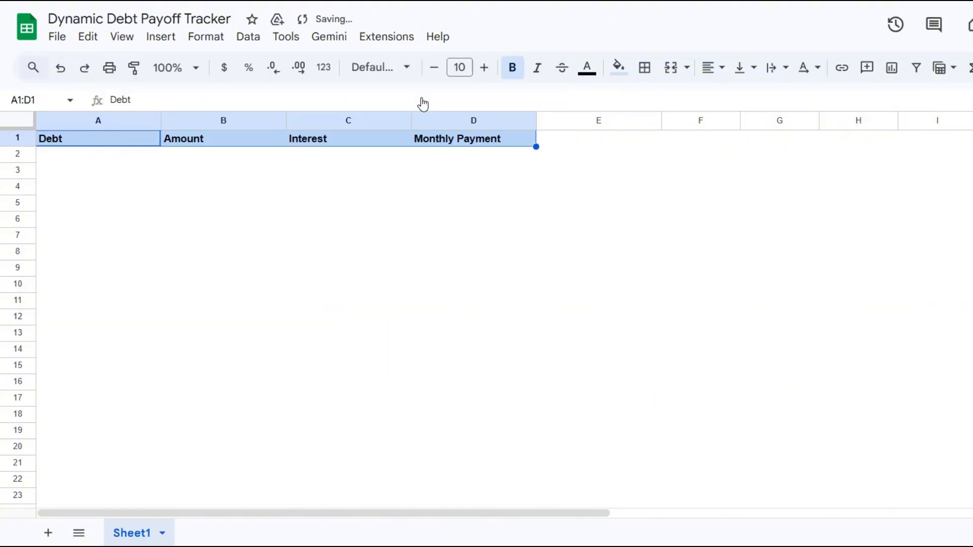
pyautogui.click(253, 257)
# - Enter "Debt 1" in A2 and fill the series down through "Debt 8" in A9
pyautogui.click(89, 158)
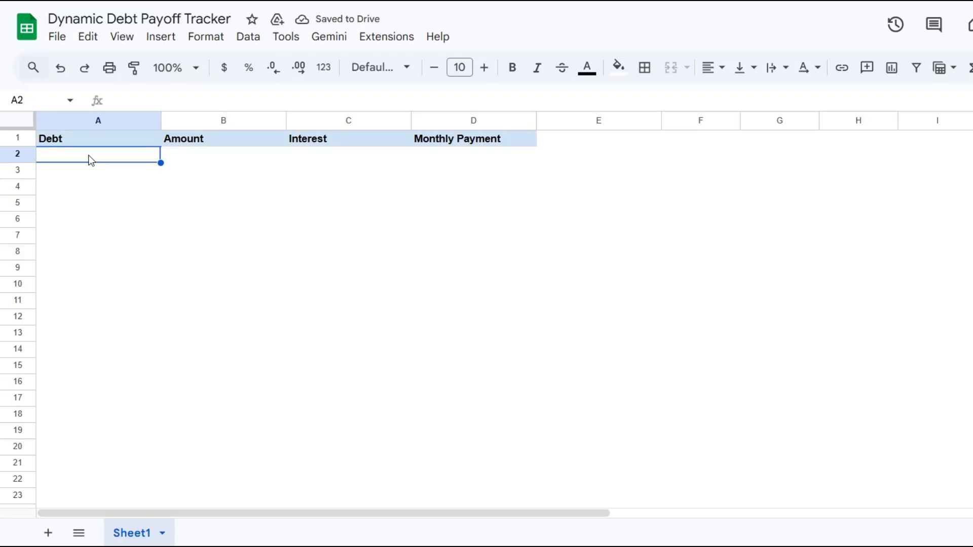
pyautogui.write('Debt 1')
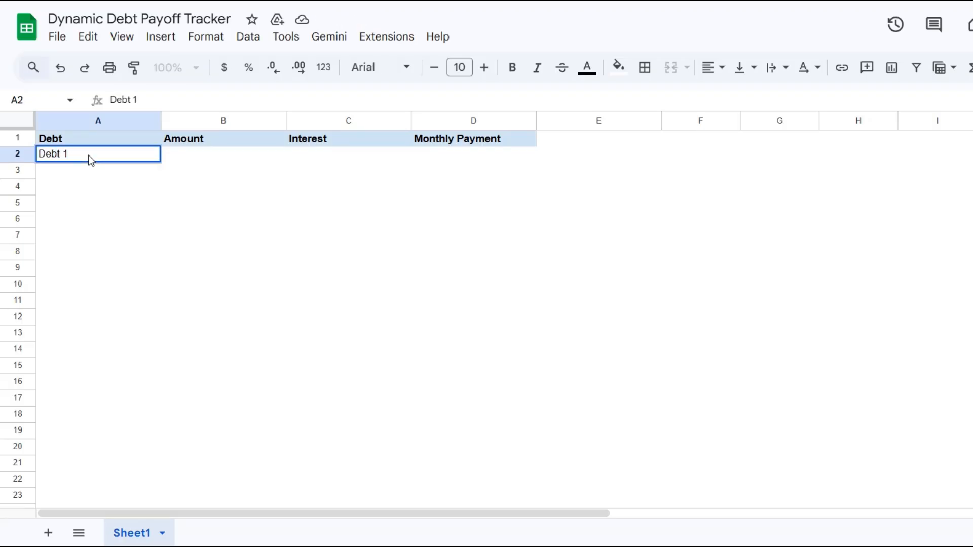
pyautogui.press('Return')
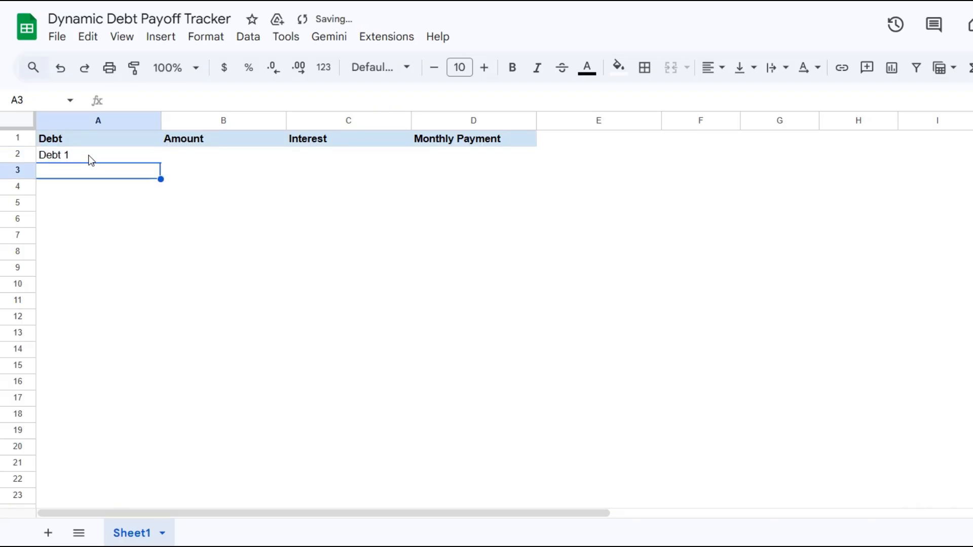
pyautogui.click(89, 156)
pyautogui.moveTo(162, 163); pyautogui.dragTo(168, 271)
# - Enter the amounts 1000 and 2000 in B2:B3 and extend the series down to 8000 in B9
pyautogui.click(236, 159)
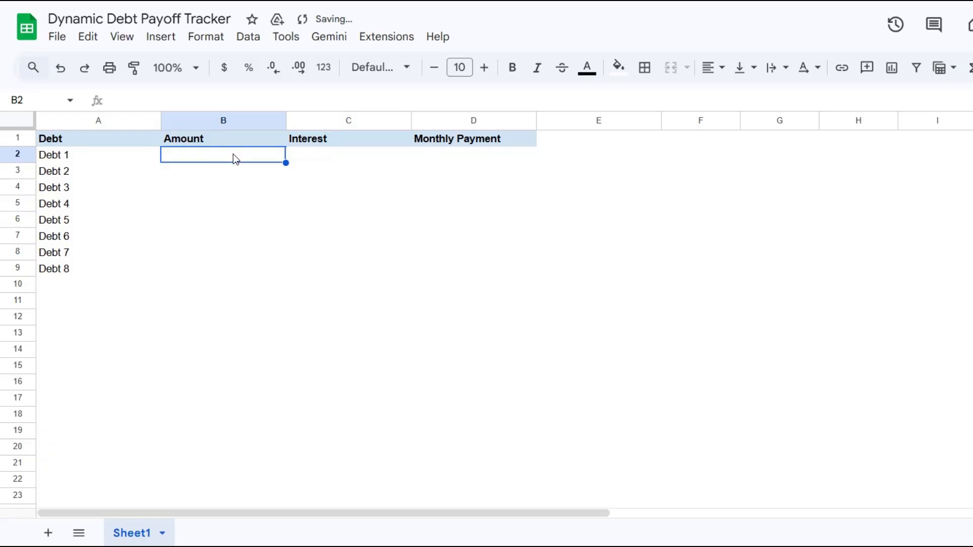
pyautogui.write('1000')
pyautogui.press('Return')
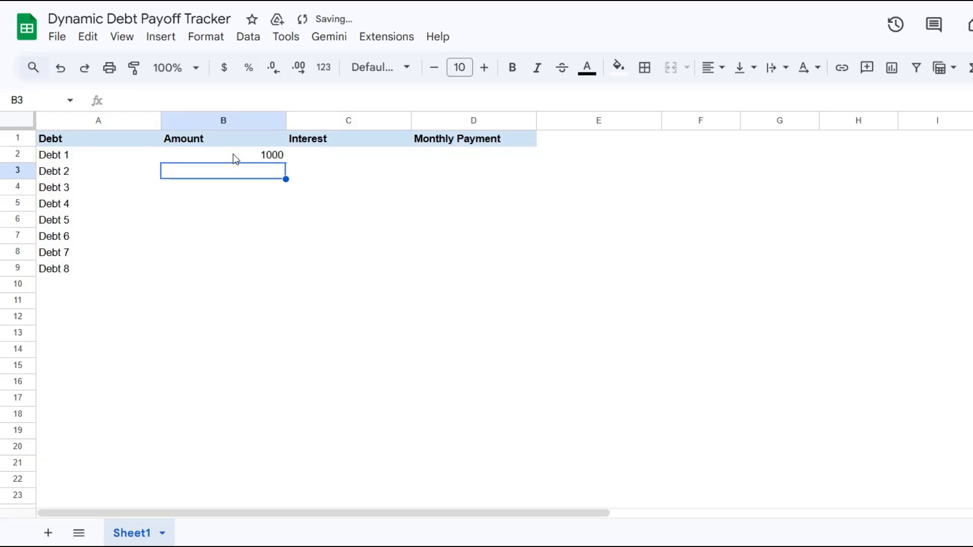
pyautogui.write('2000')
pyautogui.press('Return')
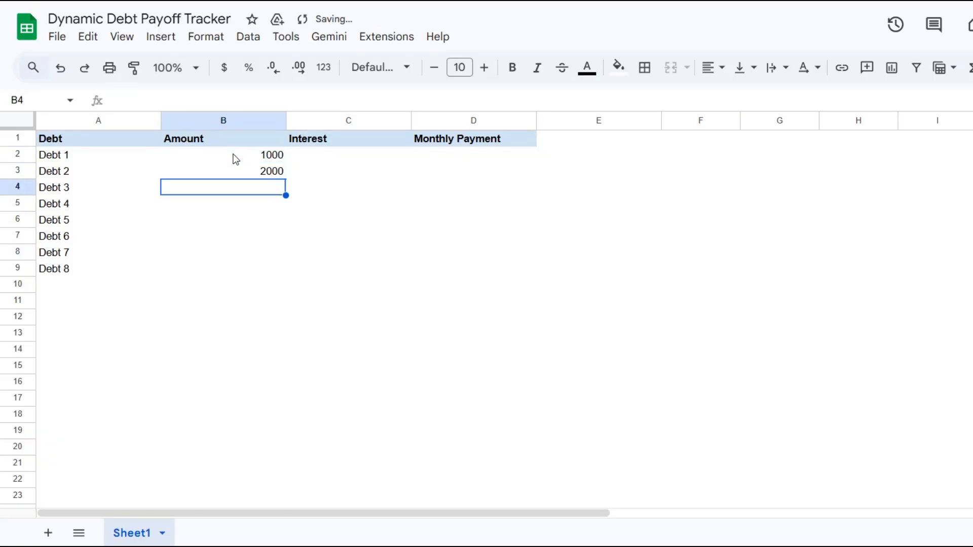
pyautogui.moveTo(236, 159); pyautogui.dragTo(292, 274)
# - Format the debt amounts in B2:B9 as dollar currency with no decimal places
pyautogui.click(352, 164)
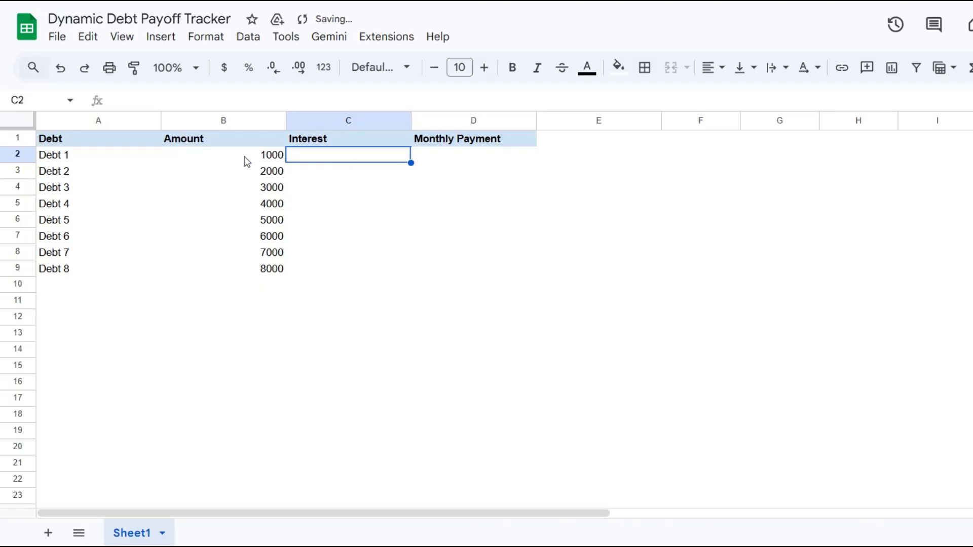
pyautogui.moveTo(247, 161); pyautogui.dragTo(261, 267)
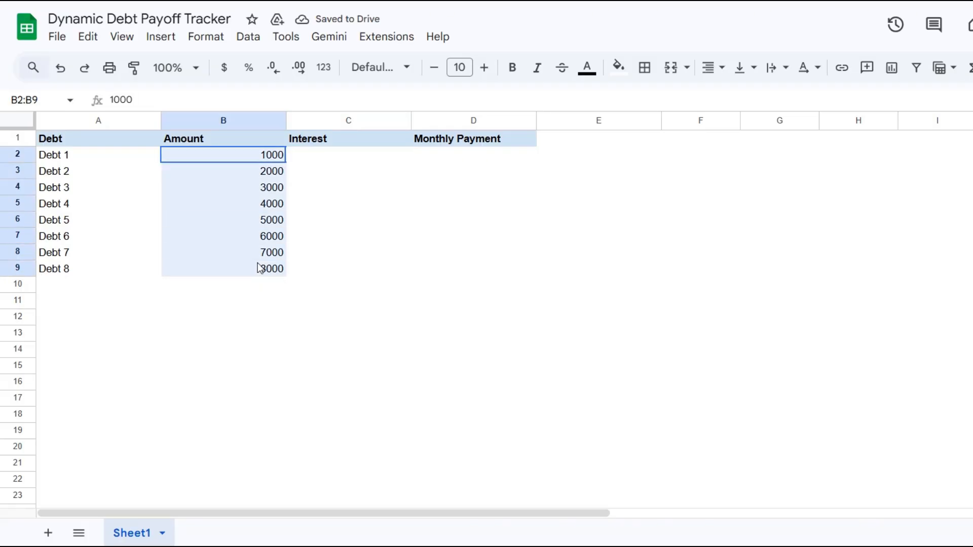
pyautogui.click(223, 69)
pyautogui.click(274, 69)
pyautogui.click(273, 68)
# - Apply percent formatting to the empty Interest cells C2:C9
pyautogui.moveTo(373, 154); pyautogui.dragTo(367, 173)
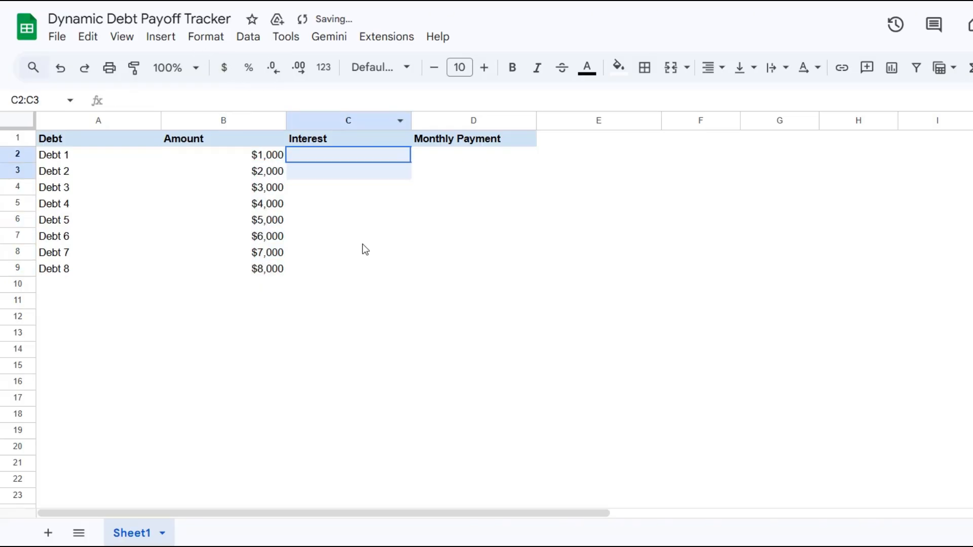
pyautogui.moveTo(363, 245); pyautogui.dragTo(350, 237)
pyautogui.click(249, 67)
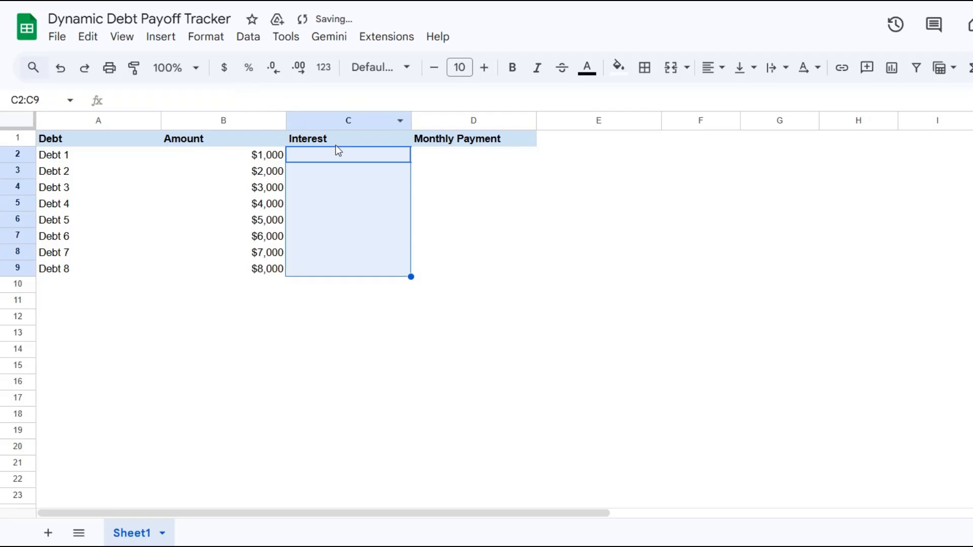
# - Enter interest rates of 22, 27, 19, 7, 9, 4, 9 and 8 percent in C2:C9 and remove their decimal places
pyautogui.click(342, 156)
pyautogui.write('22')
pyautogui.press('Return')
pyautogui.write('27')
pyautogui.press('Return')
pyautogui.write('19')
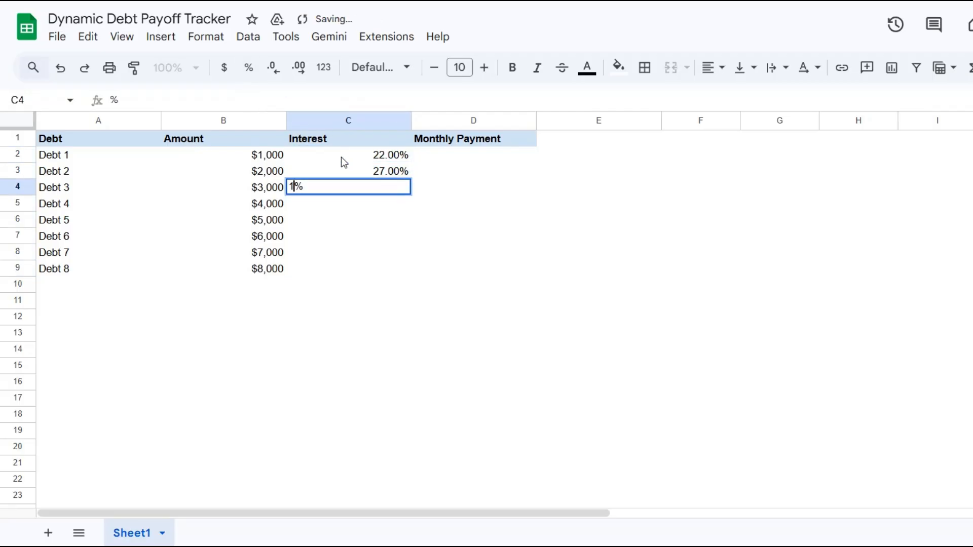
pyautogui.press('Return')
pyautogui.write('7')
pyautogui.press('Return')
pyautogui.write('9')
pyautogui.press('Return')
pyautogui.write('4')
pyautogui.press('Return')
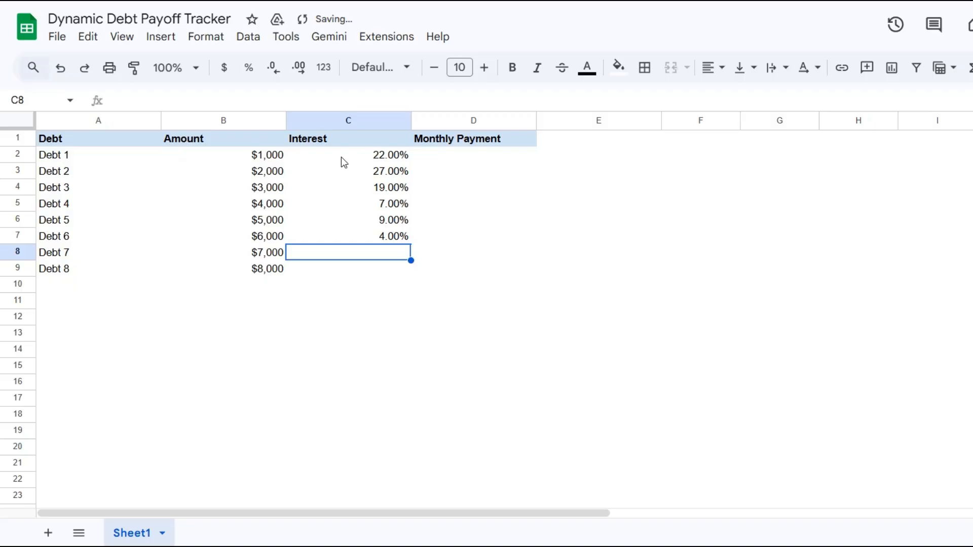
pyautogui.write('9 8')
pyautogui.moveTo(342, 157); pyautogui.dragTo(390, 268)
pyautogui.doubleClick(273, 68)
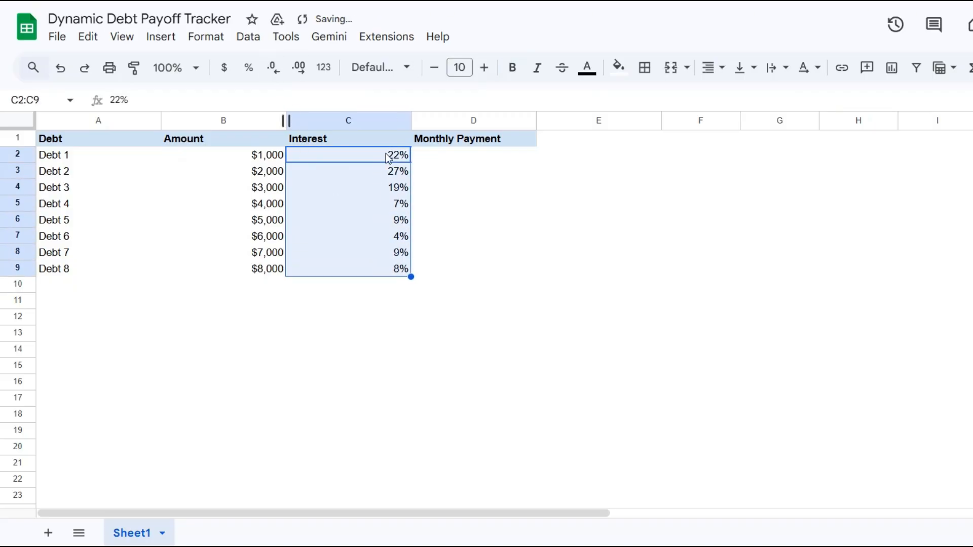
# - Enter monthly payments of 40, 80, 95, 100, 130, 140, 180 and 200 in D2:D9
pyautogui.click(461, 160)
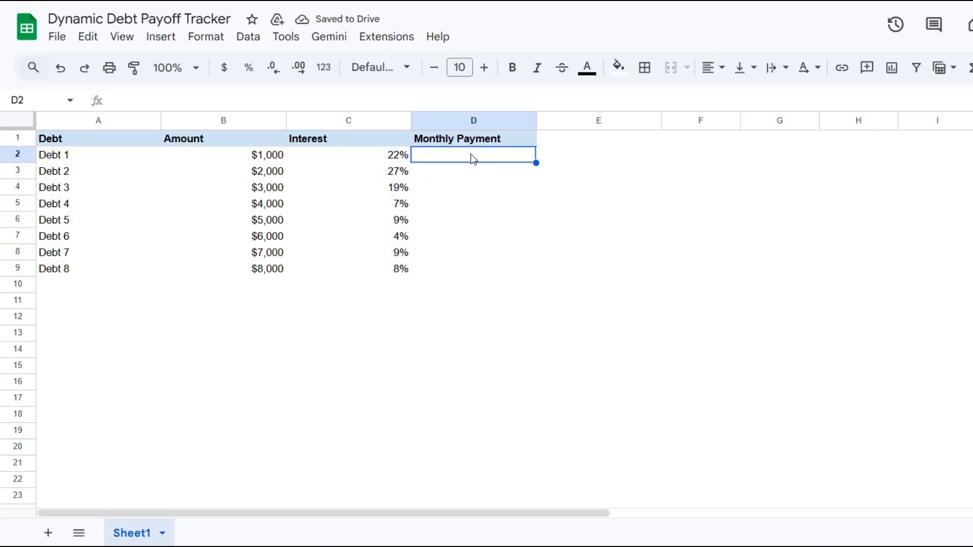
pyautogui.write('40')
pyautogui.press('Return')
pyautogui.write('80')
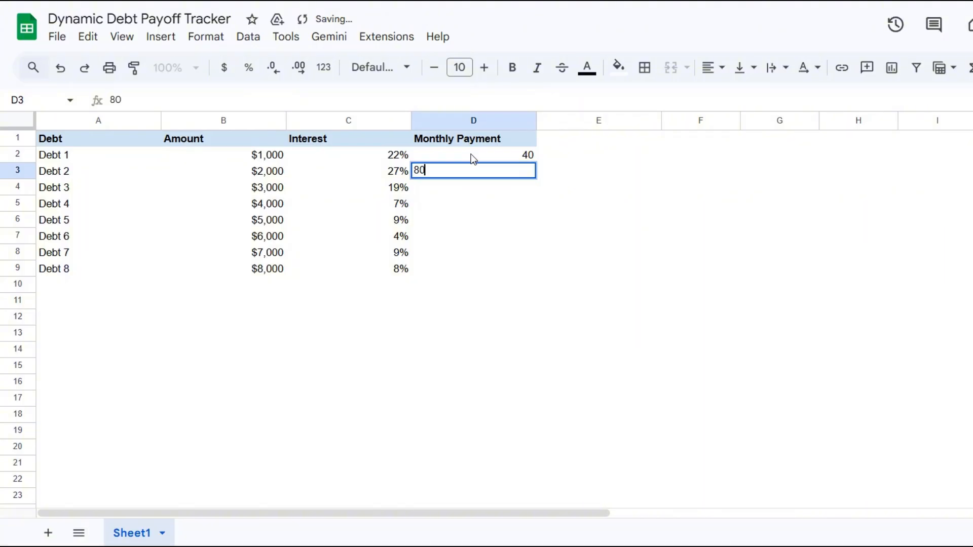
pyautogui.press('Return')
pyautogui.write('95')
pyautogui.press('Return')
pyautogui.write('100')
pyautogui.press('Return')
pyautogui.write('130')
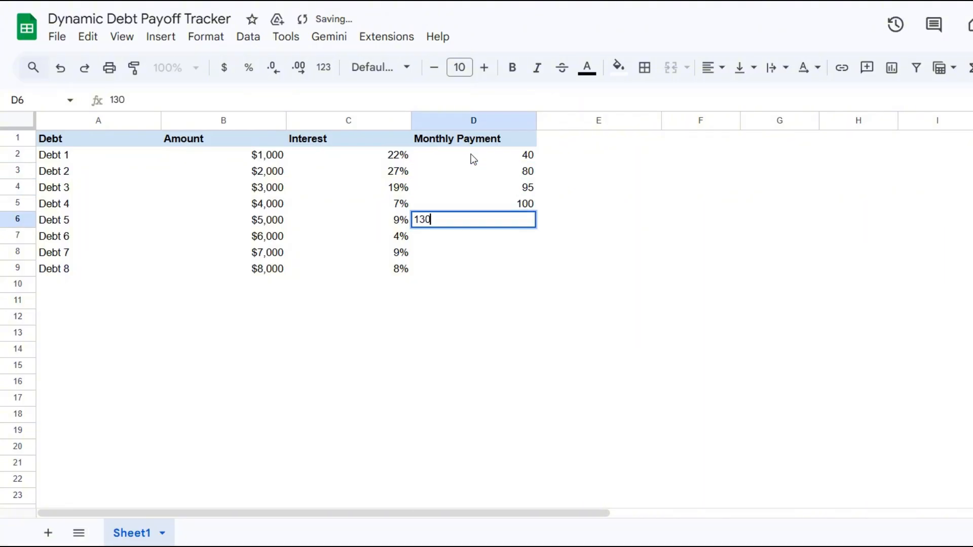
pyautogui.press('Return')
pyautogui.write('140')
pyautogui.press('Return')
pyautogui.write('180')
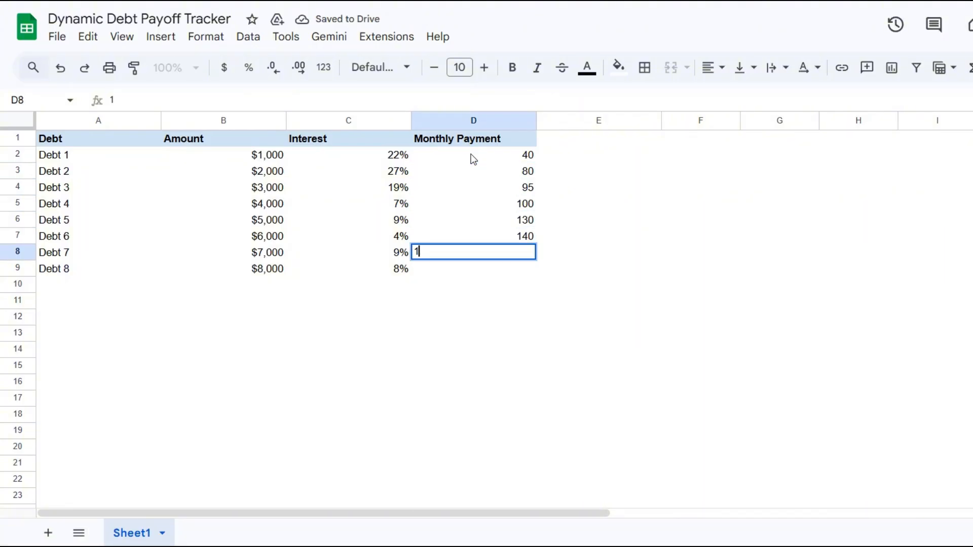
pyautogui.press('Return')
pyautogui.write('200')
pyautogui.press('Return')
# - Format the monthly payments in D2:D9 as dollar currency with no decimal places
pyautogui.moveTo(472, 157); pyautogui.dragTo(494, 268)
pyautogui.click(223, 68)
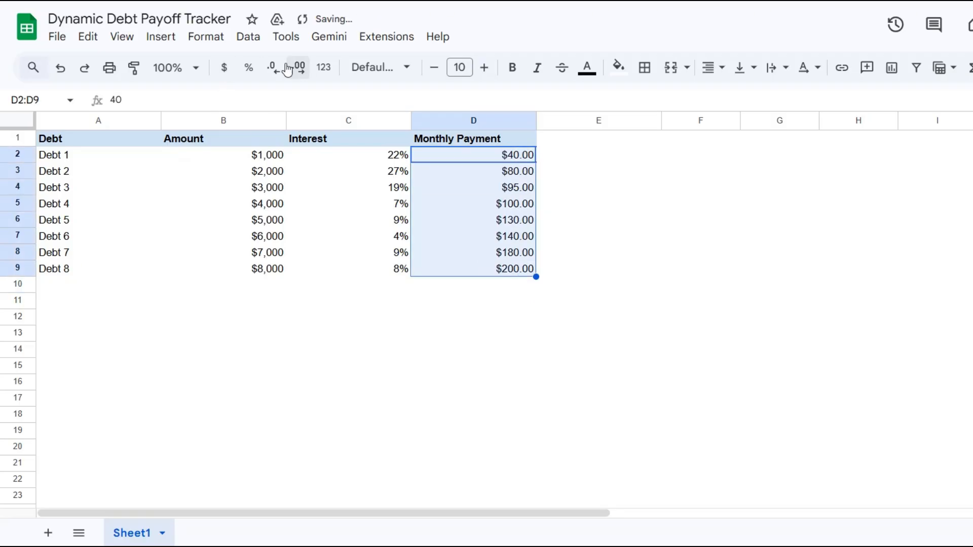
pyautogui.click(273, 68)
pyautogui.click(273, 67)
# - Color the debt entries in A2:D9 gray and add borders to all cells of the debt table
pyautogui.moveTo(55, 154); pyautogui.dragTo(514, 271)
pyautogui.click(586, 67)
pyautogui.click(642, 123)
# - Label A10 "Total" and sum the debt amounts in B10 with =SUM(B2:B9)
pyautogui.click(90, 290)
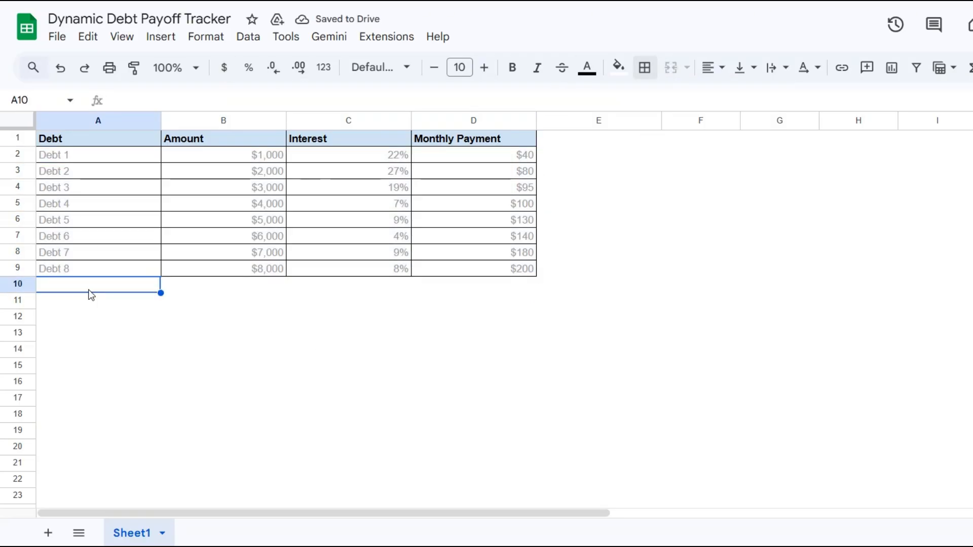
pyautogui.write('Total')
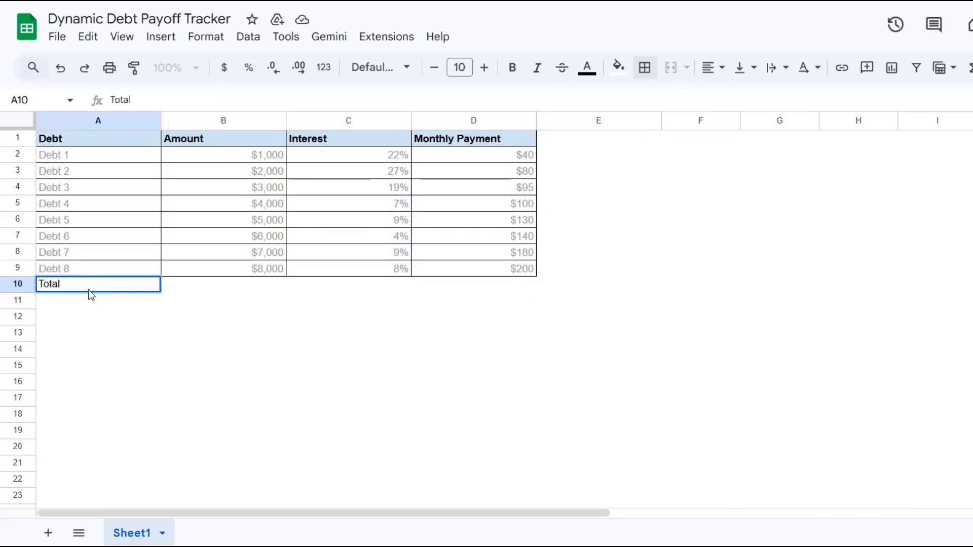
pyautogui.press('Tab')
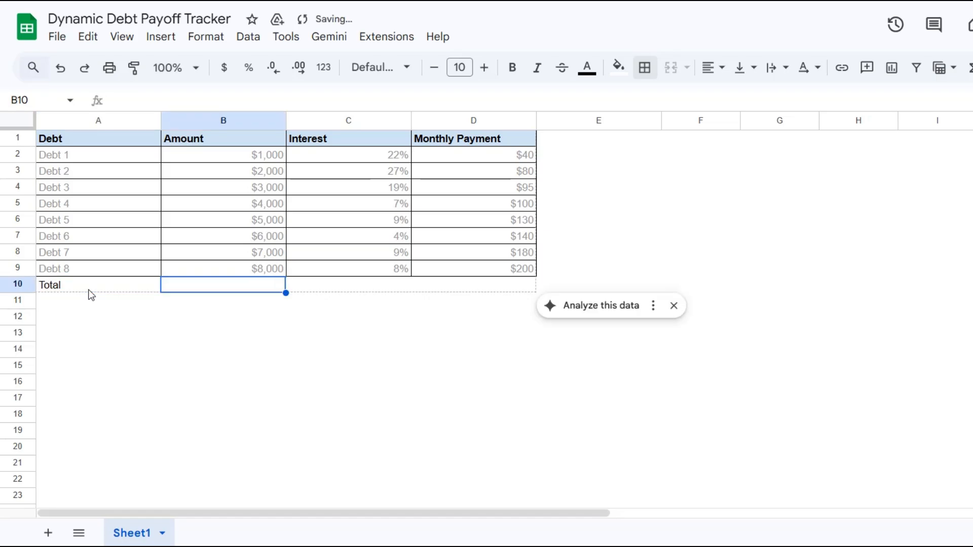
pyautogui.write('=SUm')
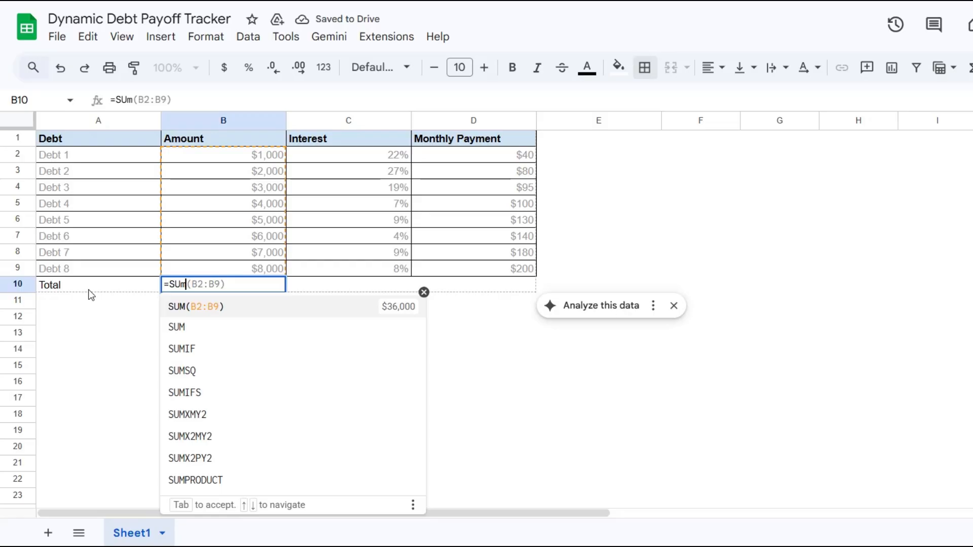
pyautogui.press('Tab')
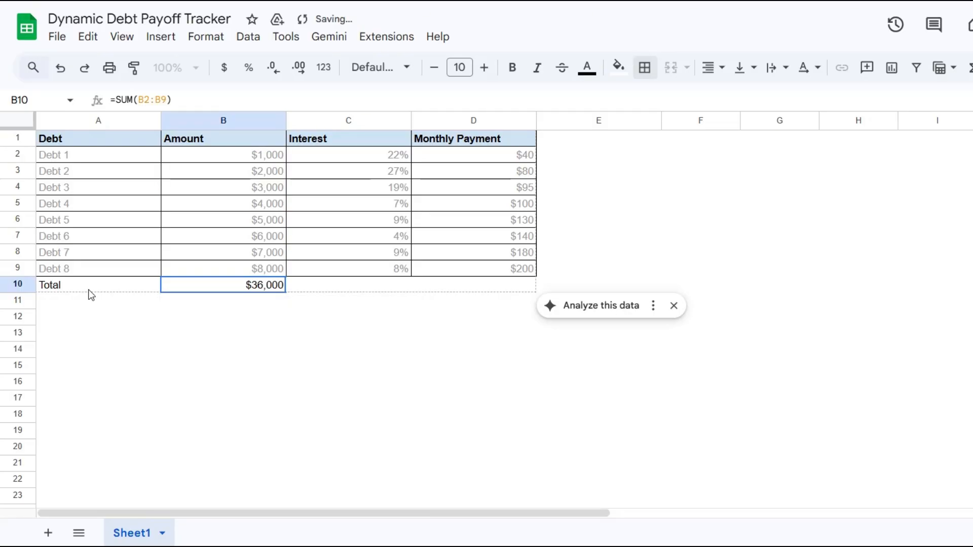
# - Sum the monthly payments in D10 with =SUM(D2:D9)
pyautogui.press('Right')
pyautogui.press('Right')
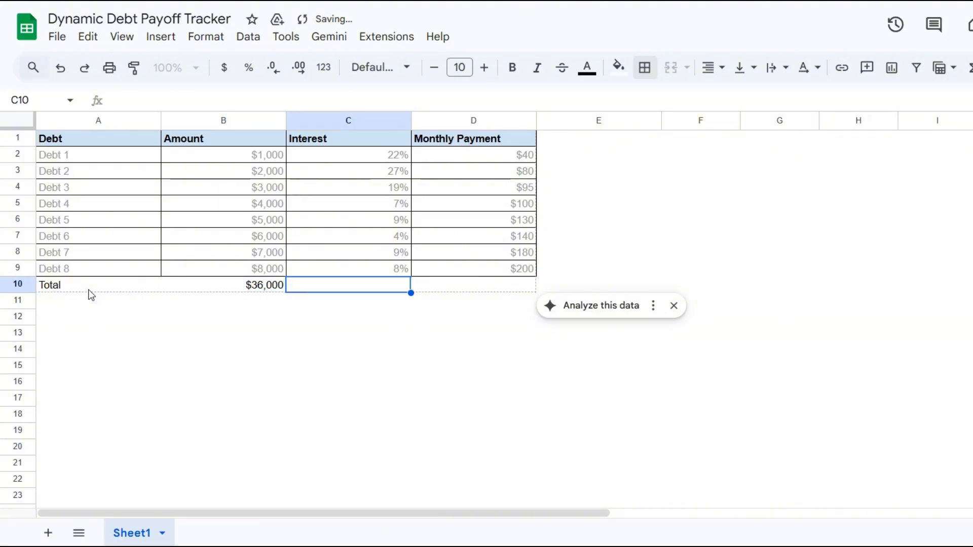
pyautogui.write('=SUM')
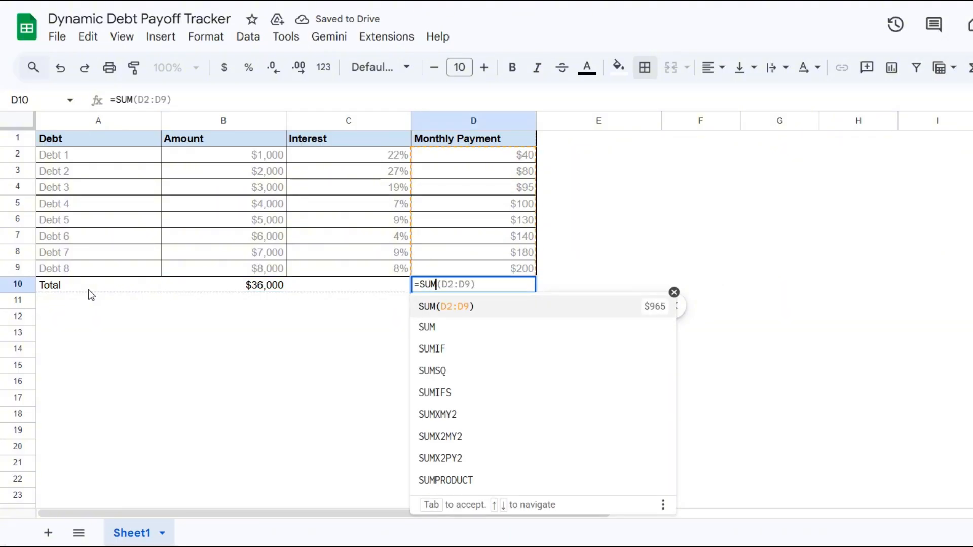
pyautogui.press('Tab')
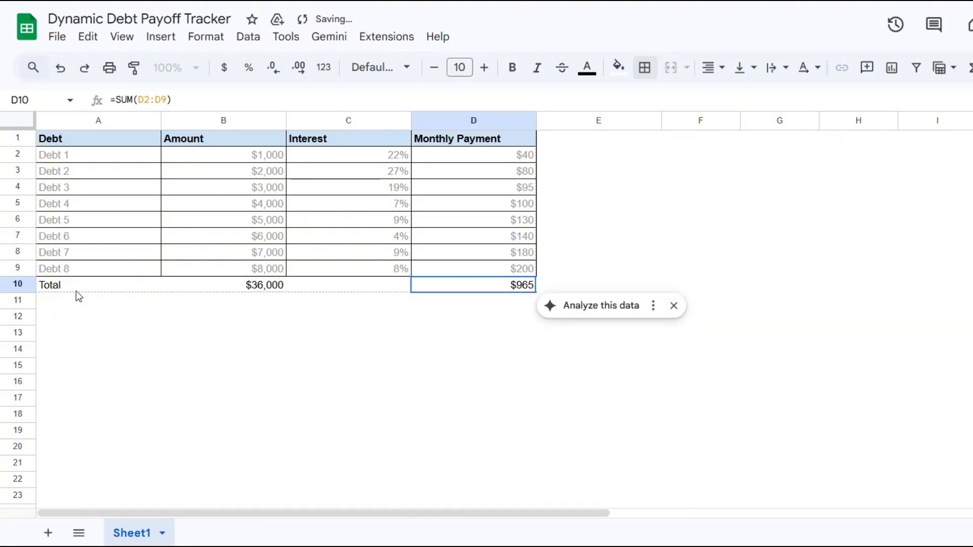
# - Calculate the weighted average interest in C10 as SUMPRODUCT(B2:B9,C2:C9) divided by the total debt, and make the Total row bold with a border
pyautogui.click(344, 284)
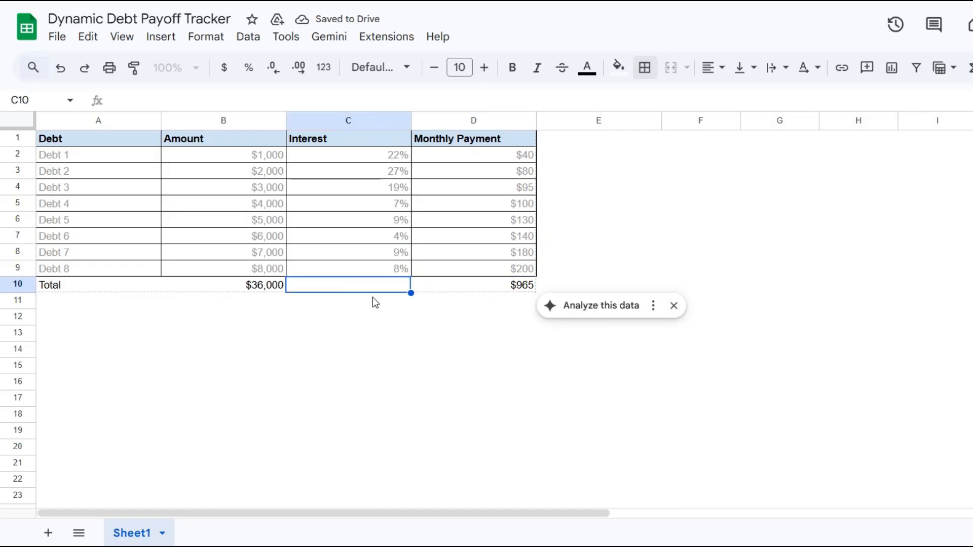
pyautogui.write('=SUMPRO')
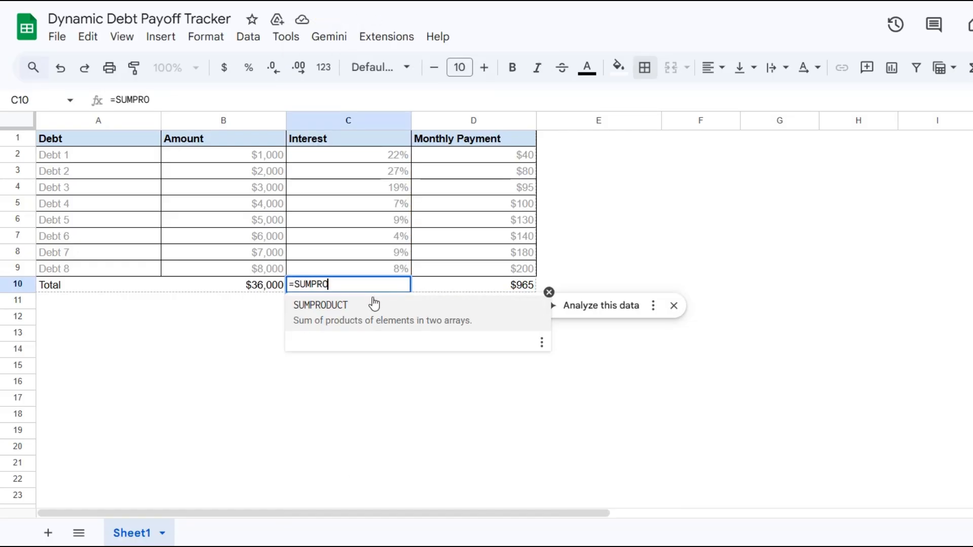
pyautogui.click(374, 304)
pyautogui.moveTo(269, 155); pyautogui.dragTo(269, 271)
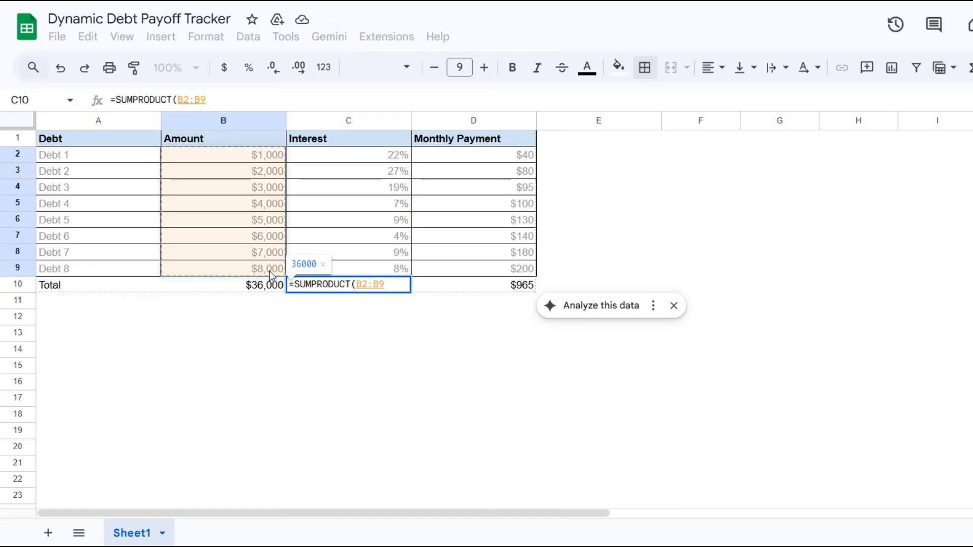
pyautogui.write(',')
pyautogui.moveTo(363, 153); pyautogui.dragTo(375, 265)
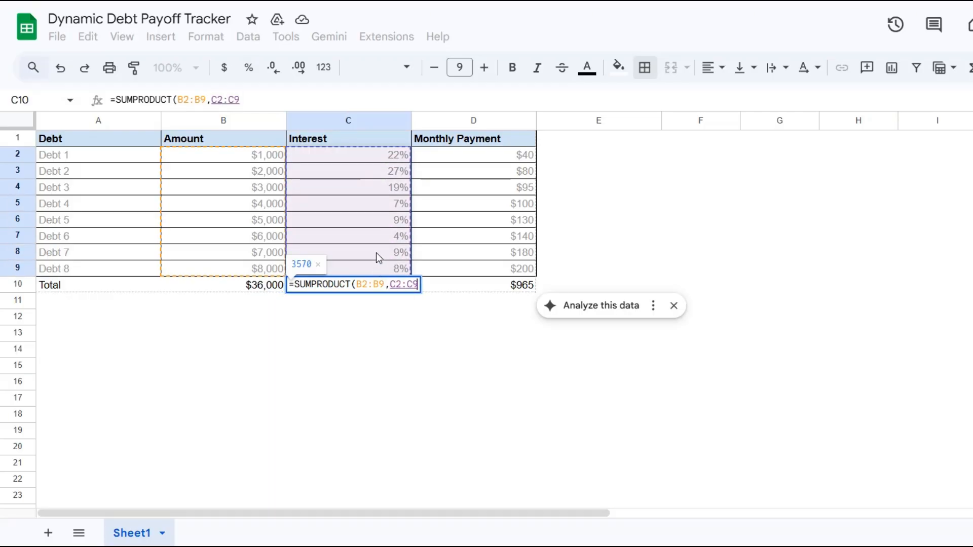
pyautogui.write(')/')
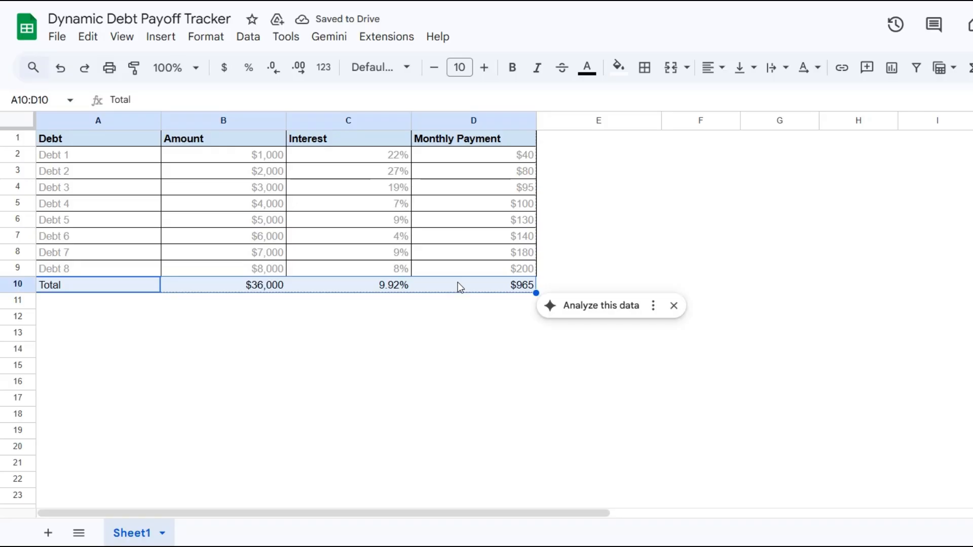
pyautogui.hotkey('ctrl', 'b')
pyautogui.press('Down')
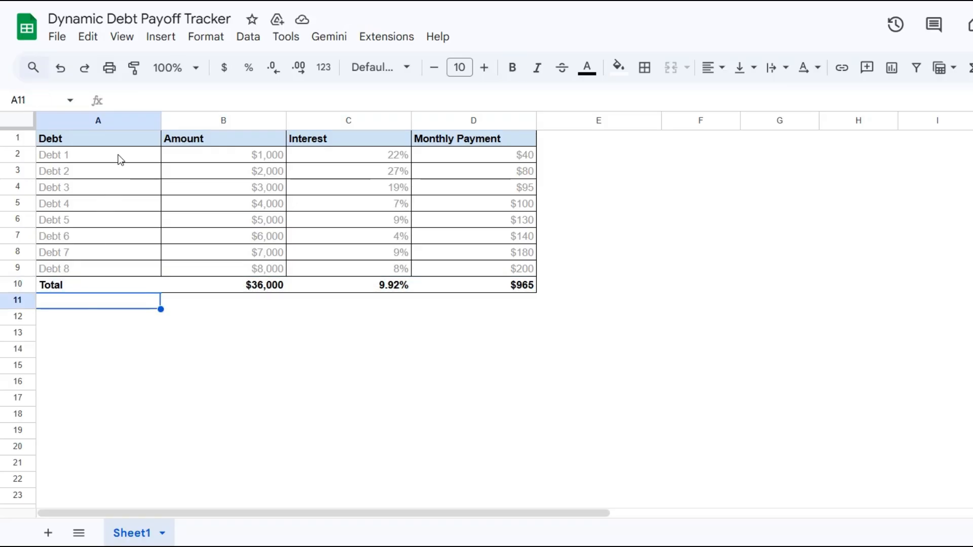
# - Insert a pie chart from the debt names in A2:A9 and the amounts in B2:B9
pyautogui.moveTo(121, 159); pyautogui.dragTo(127, 269)
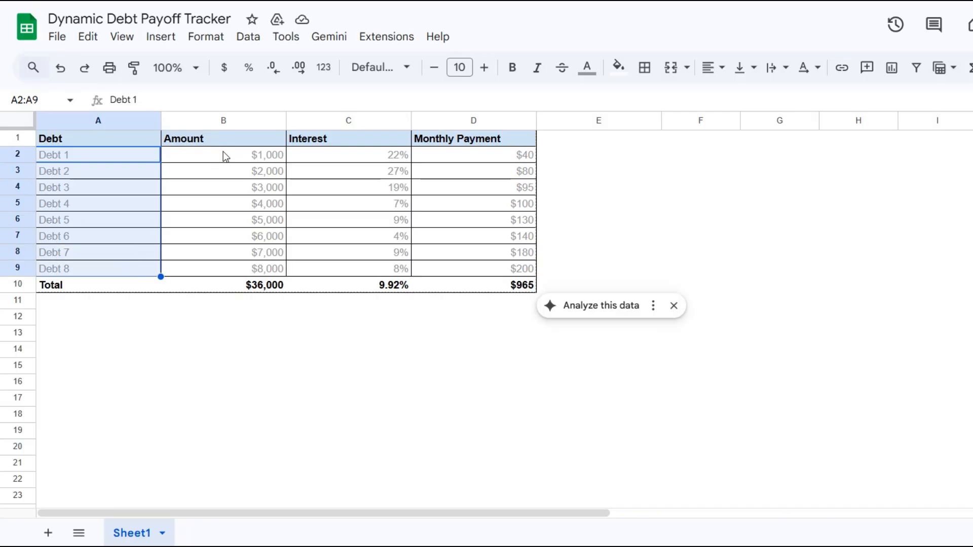
pyautogui.moveTo(225, 156); pyautogui.dragTo(227, 266)
pyautogui.click(160, 38)
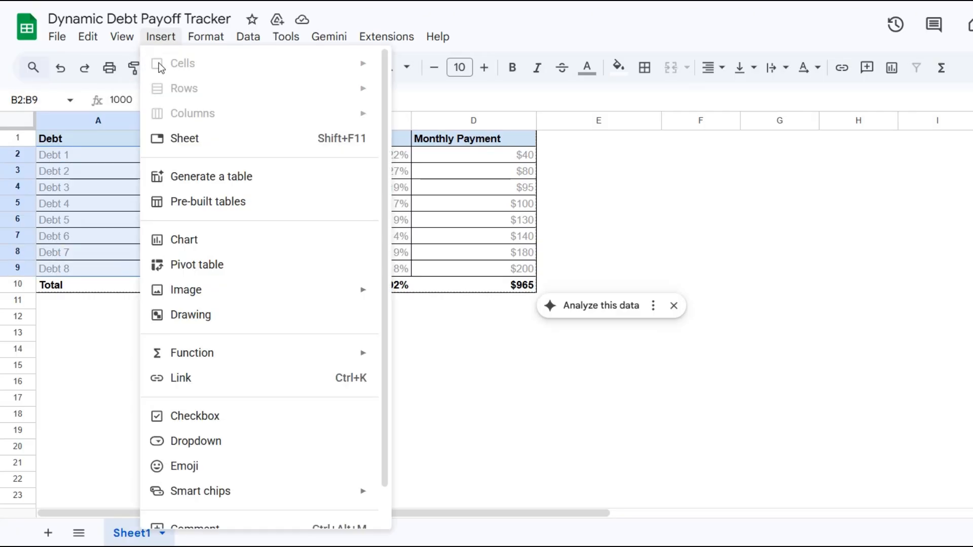
pyautogui.click(189, 241)
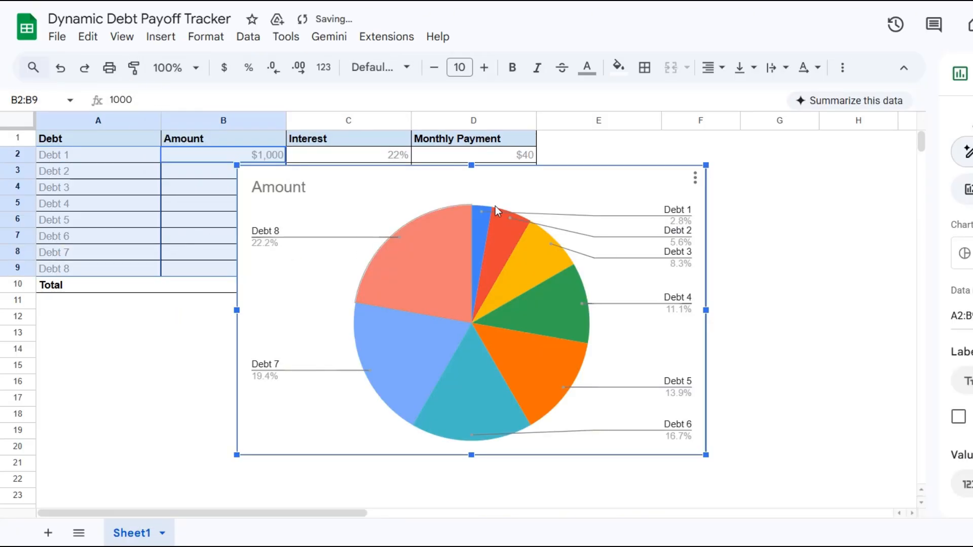
# - Move the pie chart below the debt table, starting at row 12, and shorten it to end at row 25
pyautogui.moveTo(533, 176); pyautogui.dragTo(330, 321)
pyautogui.scroll(-5, 354, 339)
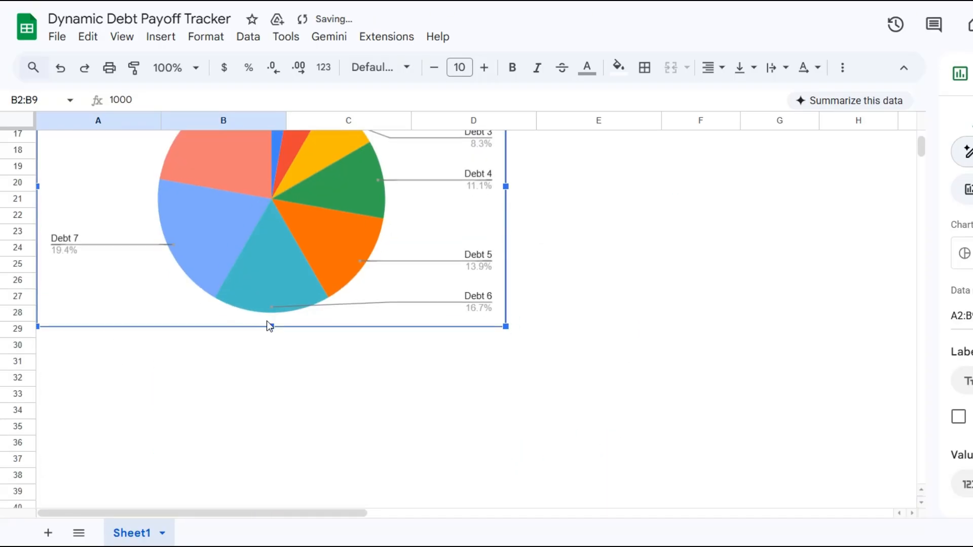
pyautogui.moveTo(268, 326); pyautogui.dragTo(267, 271)
pyautogui.scroll(4, 441, 380)
# - Change the pie chart's title to "Debts by Amount"
pyautogui.click(94, 247)
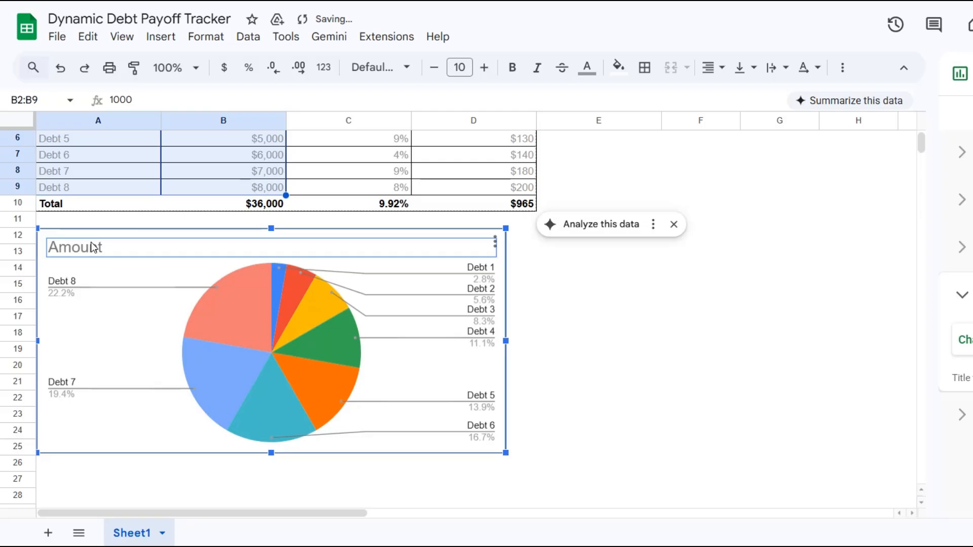
pyautogui.write('Debt')
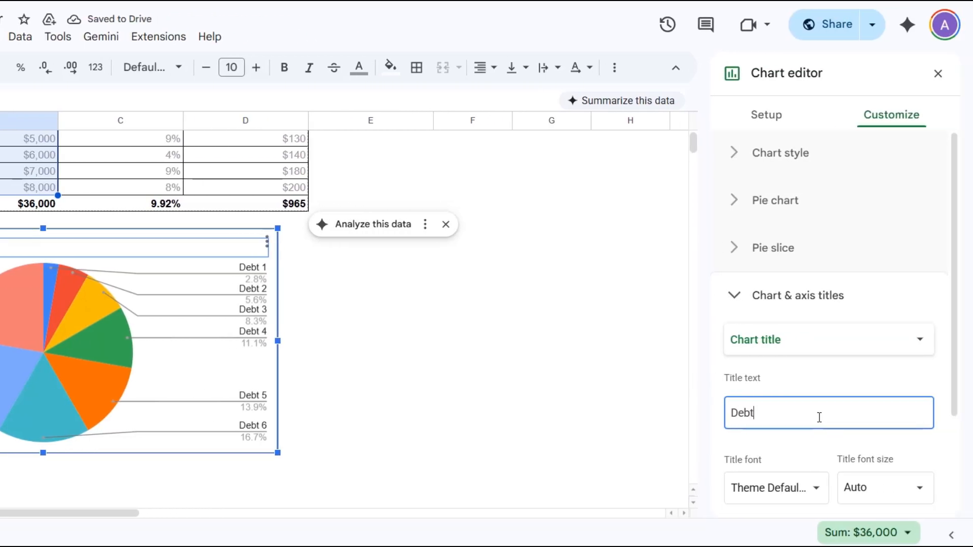
pyautogui.write('s by Amount')
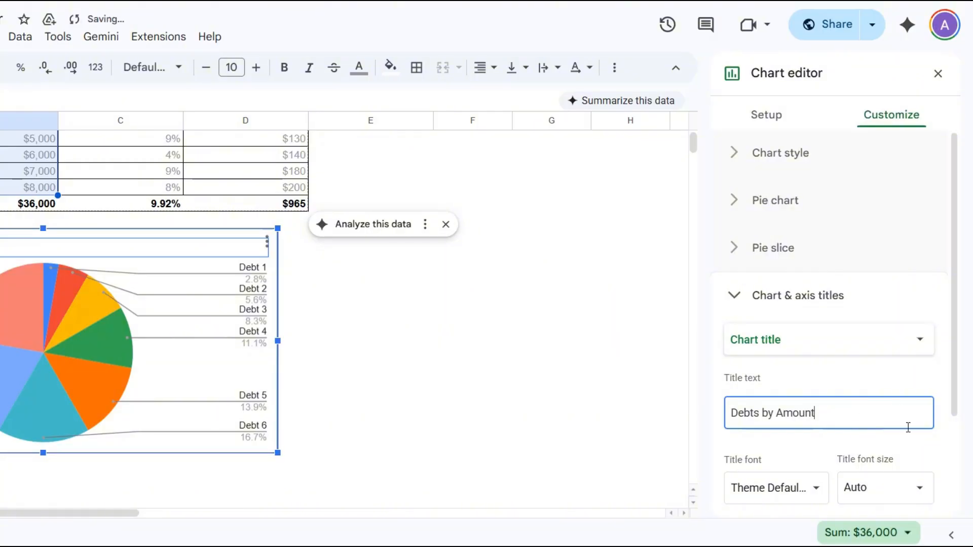
# - Restyle the chart title in smaller bold black text and set the pie's slice labels to Label
pyautogui.click(928, 488)
pyautogui.click(874, 304)
pyautogui.scroll(-3, 802, 393)
pyautogui.click(878, 423)
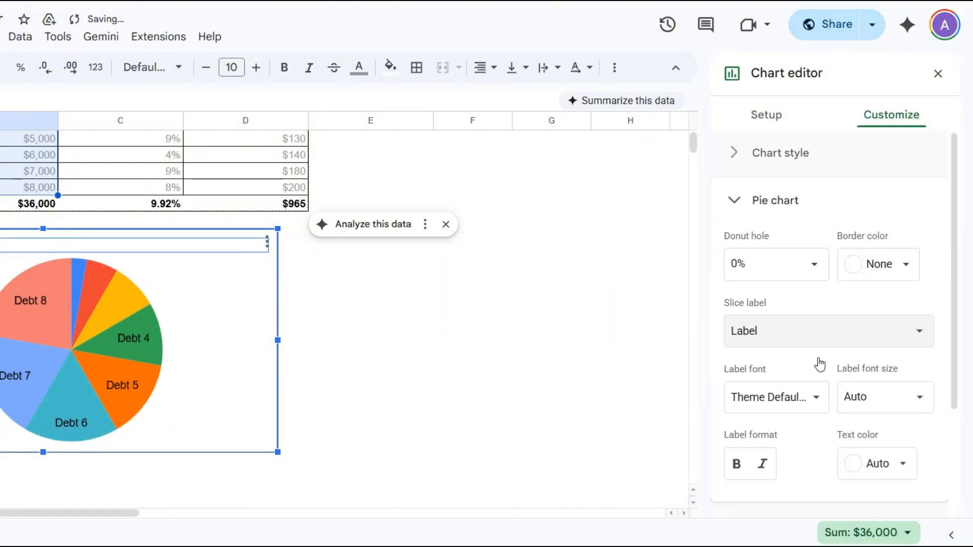
pyautogui.click(445, 395)
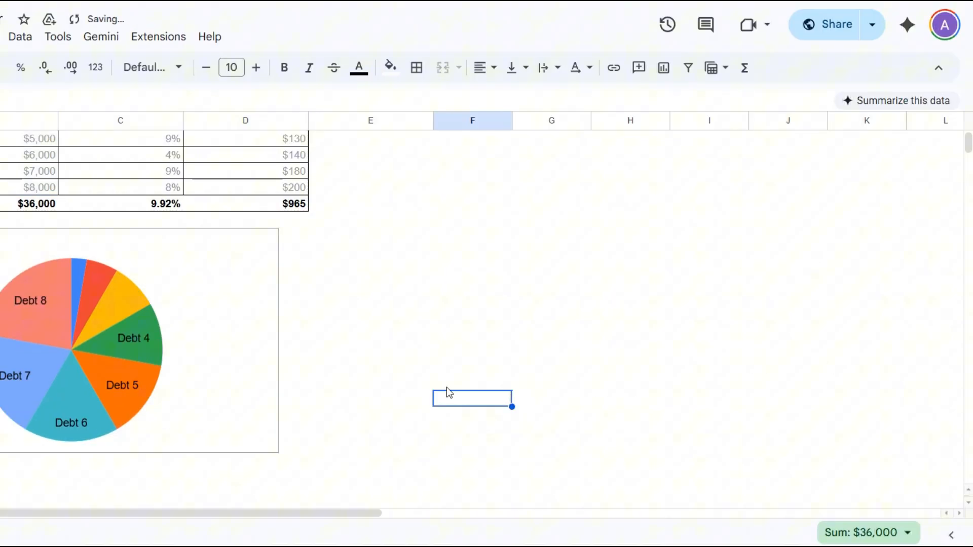
# - Set the pie chart's background color and border color to None
pyautogui.click(233, 340)
pyautogui.rightClick(234, 340)
pyautogui.moveTo(264, 327)
pyautogui.click(273, 365)
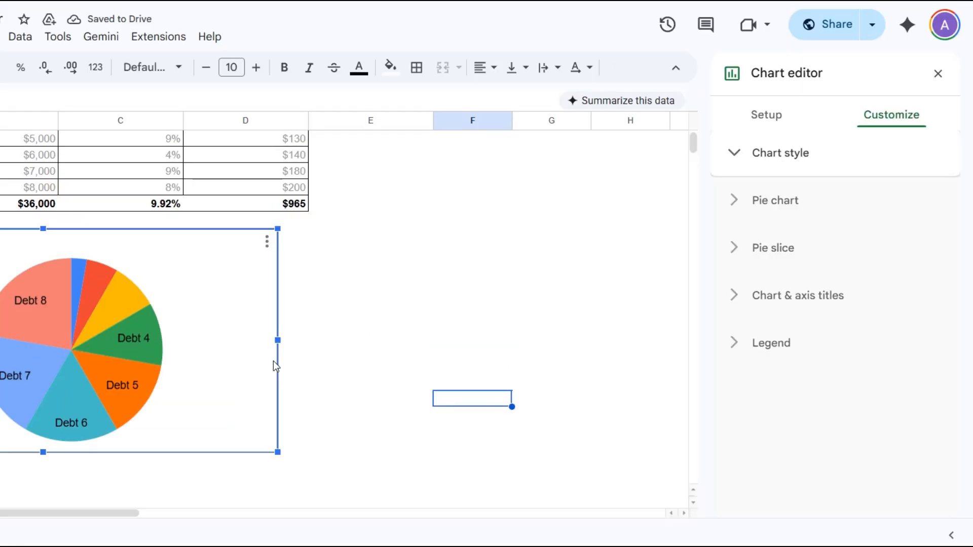
pyautogui.click(757, 222)
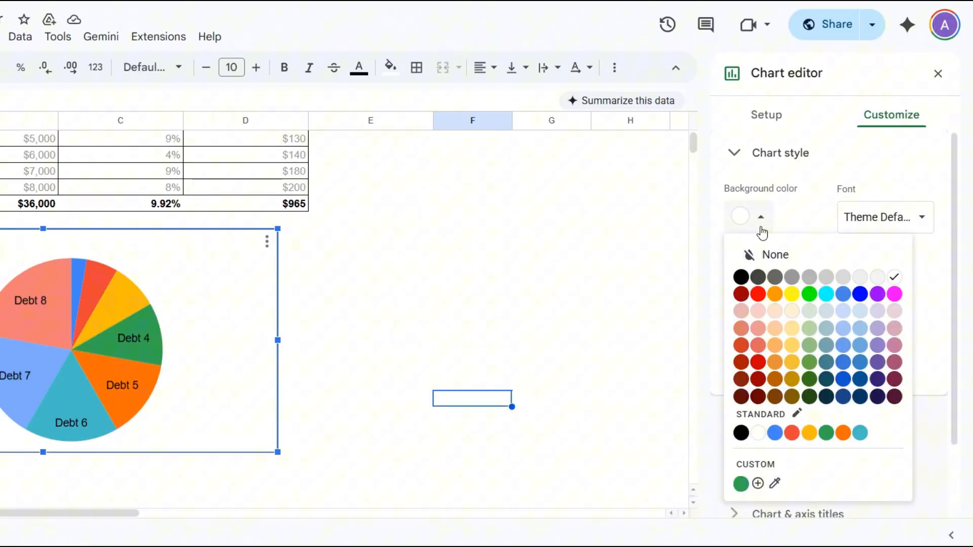
pyautogui.click(749, 254)
pyautogui.click(749, 282)
pyautogui.click(764, 320)
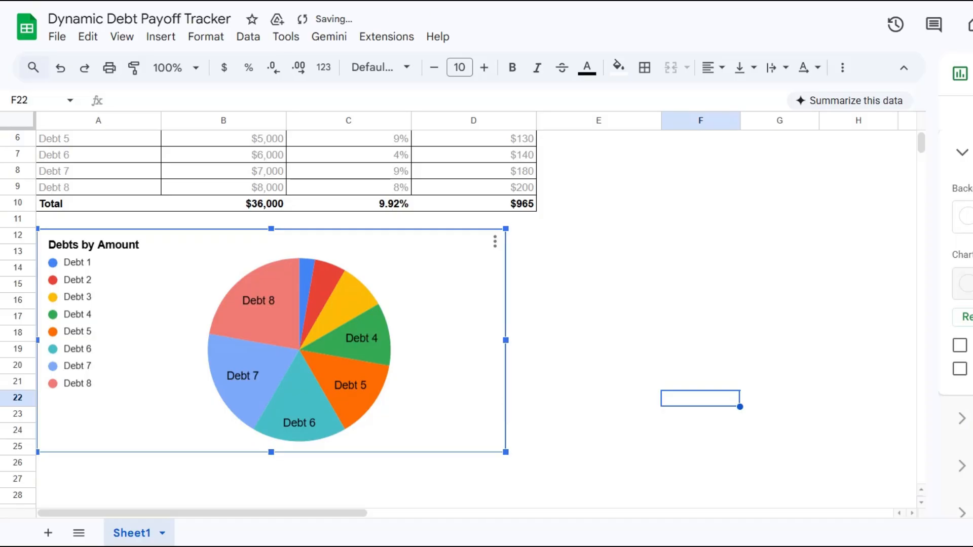
# - Enter the label "Debt Payment Budget" in A27 and the amount 1000 in B27
pyautogui.scroll(-4, 118, 458)
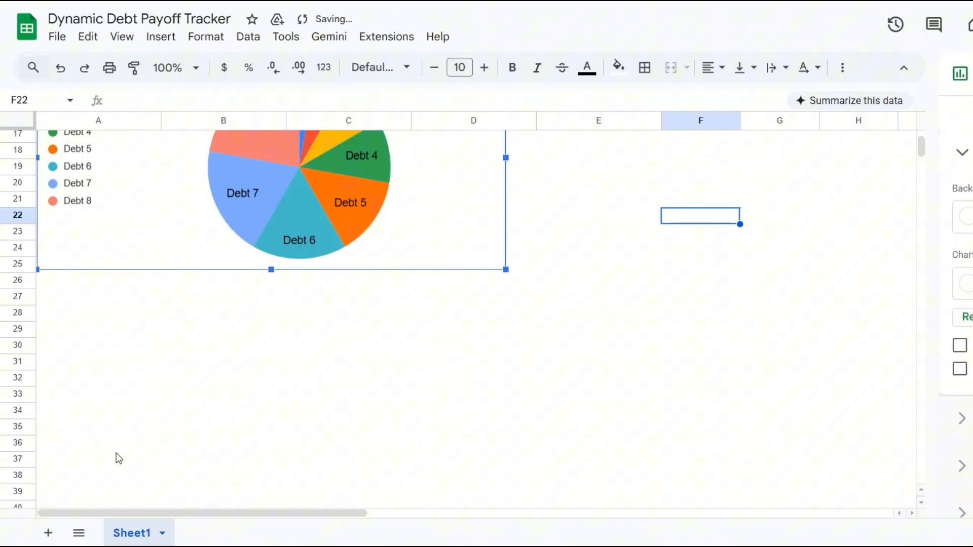
pyautogui.doubleClick(45, 303)
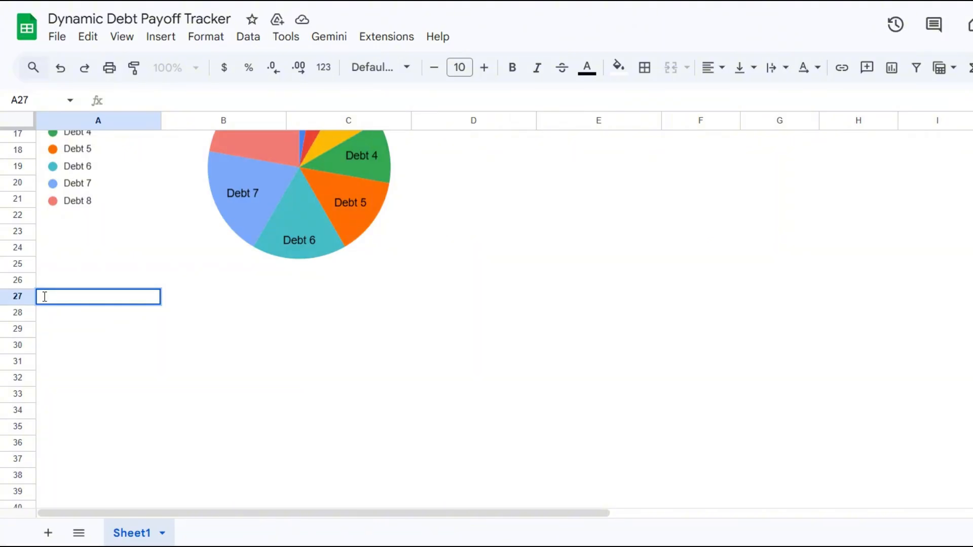
pyautogui.write('Debt Payment ')
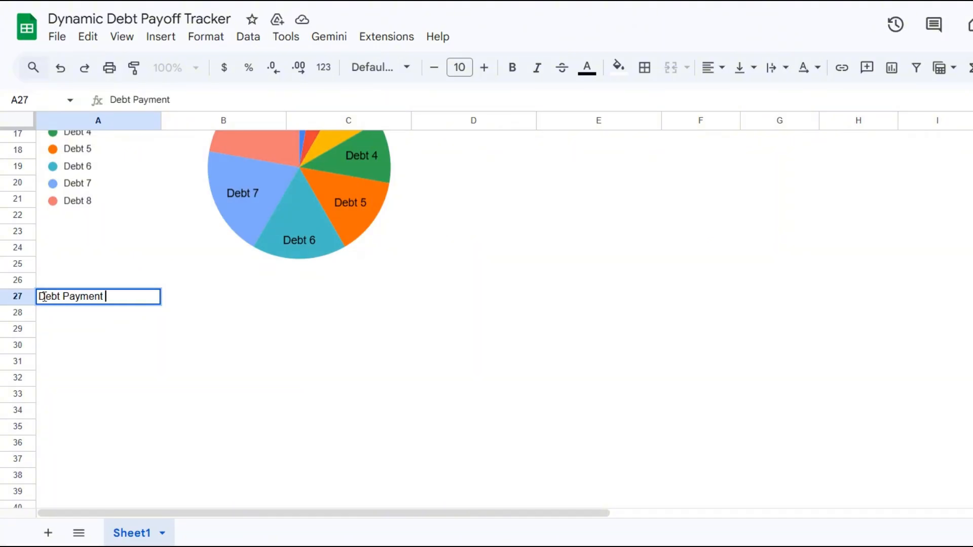
pyautogui.write('Budget')
pyautogui.press('Tab')
pyautogui.write('1')
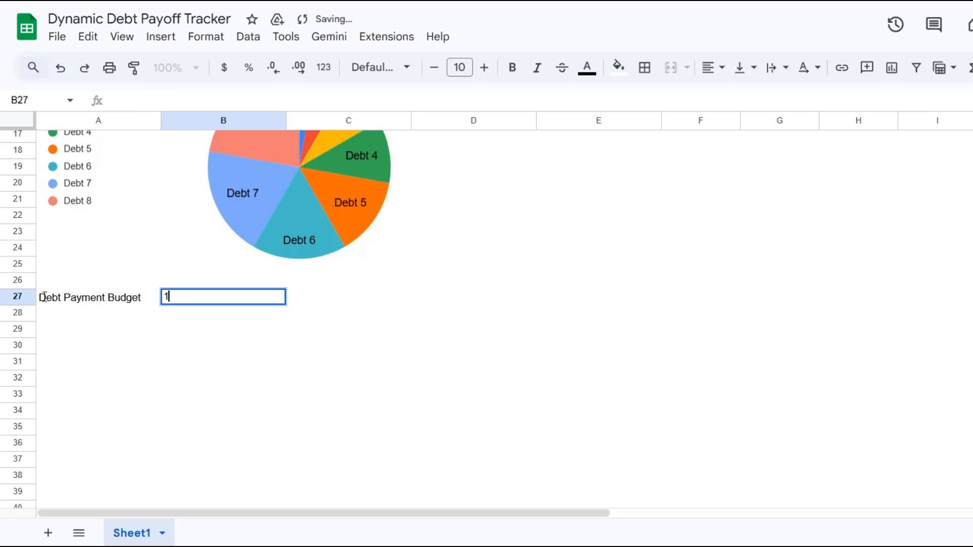
pyautogui.write('000')
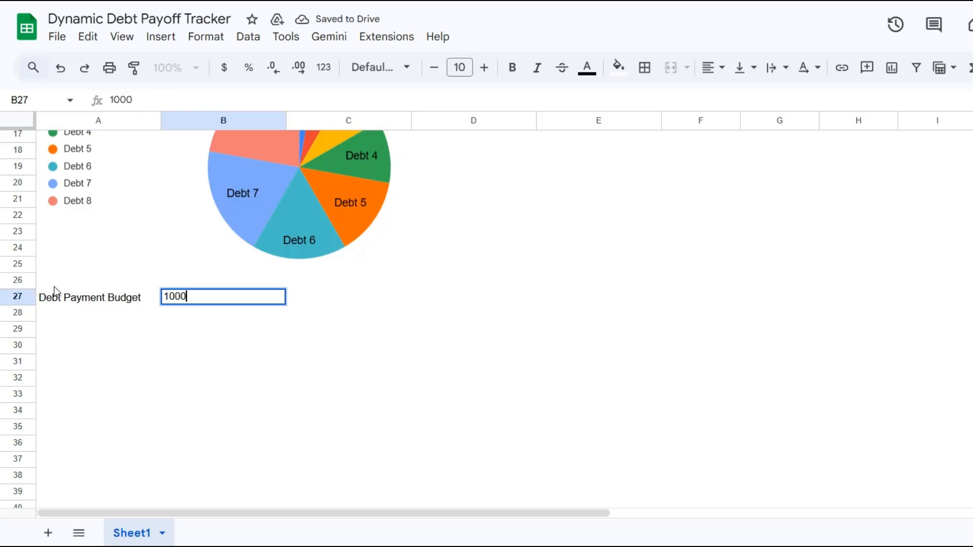
# - Format the budget amount in B27 as currency with no decimal places
pyautogui.click(228, 66)
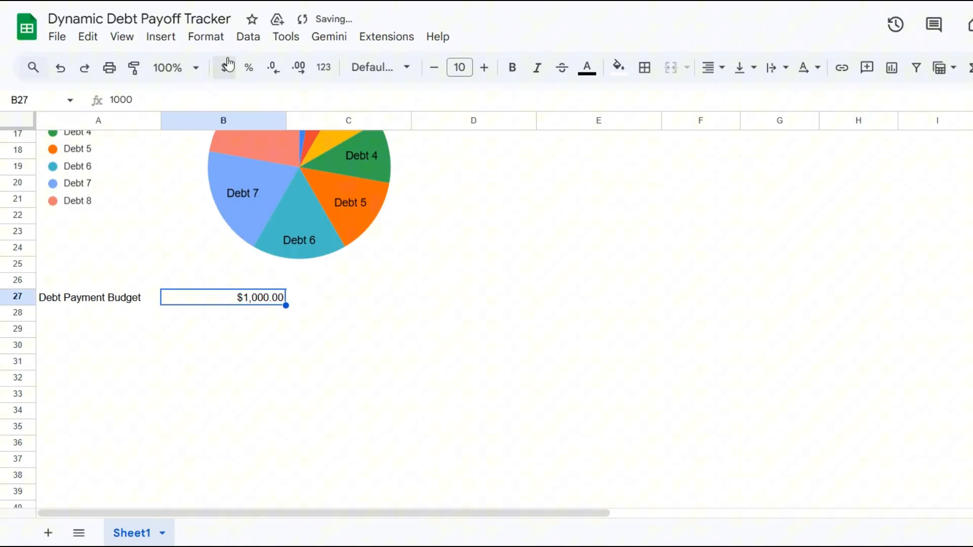
pyautogui.click(271, 70)
pyautogui.click(270, 72)
# - Fill B27 with the copied custom green color and outline A27:B27 with an outer border
pyautogui.click(619, 67)
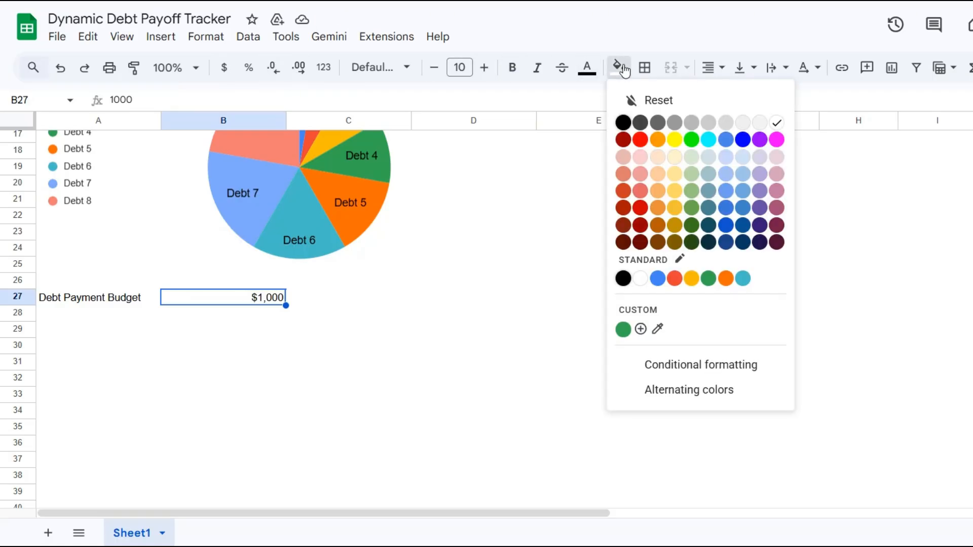
pyautogui.click(640, 327)
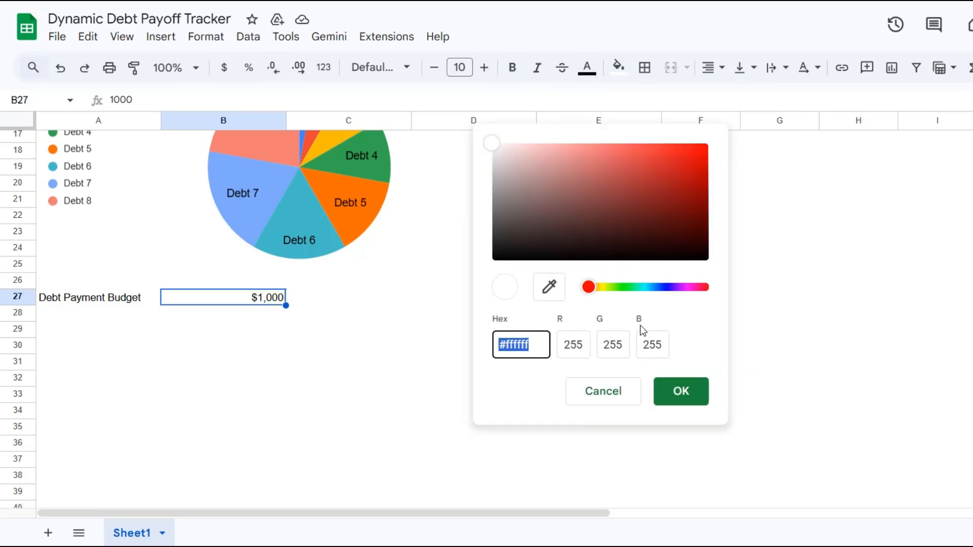
pyautogui.hotkey('ctrl', 'v')
pyautogui.press('Return')
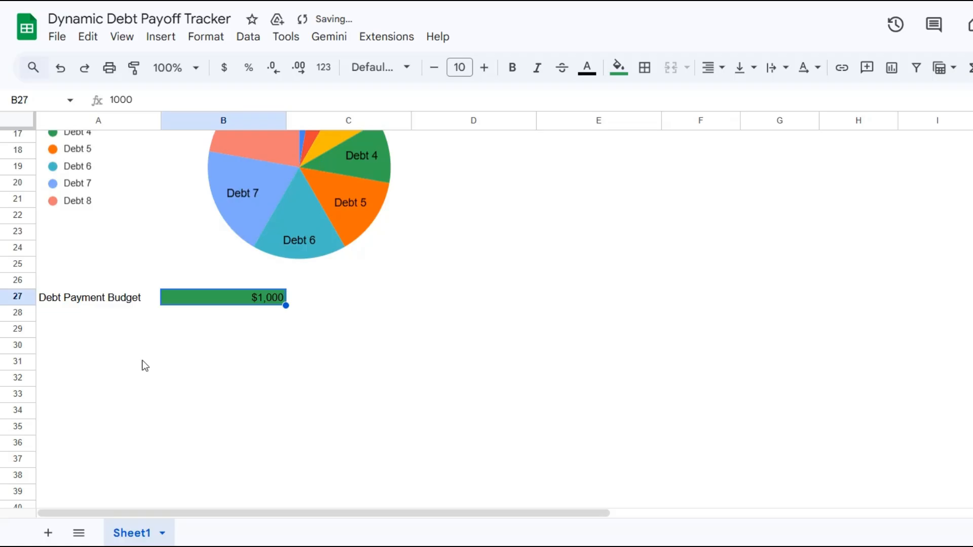
pyautogui.moveTo(51, 302); pyautogui.dragTo(233, 300)
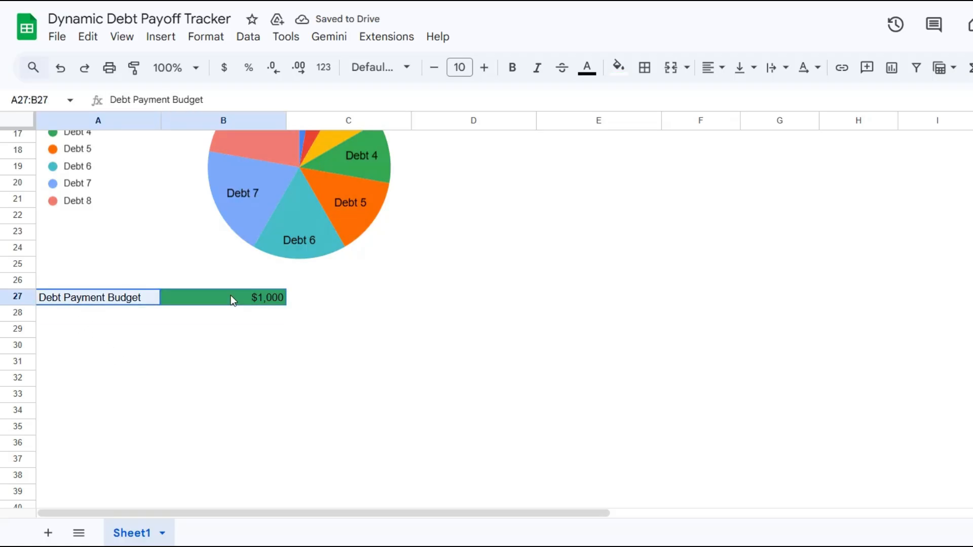
# - Enter the labels "Total Monthly Payment" in A29 and "Extra Payment" in A30
pyautogui.click(64, 329)
pyautogui.write('Total')
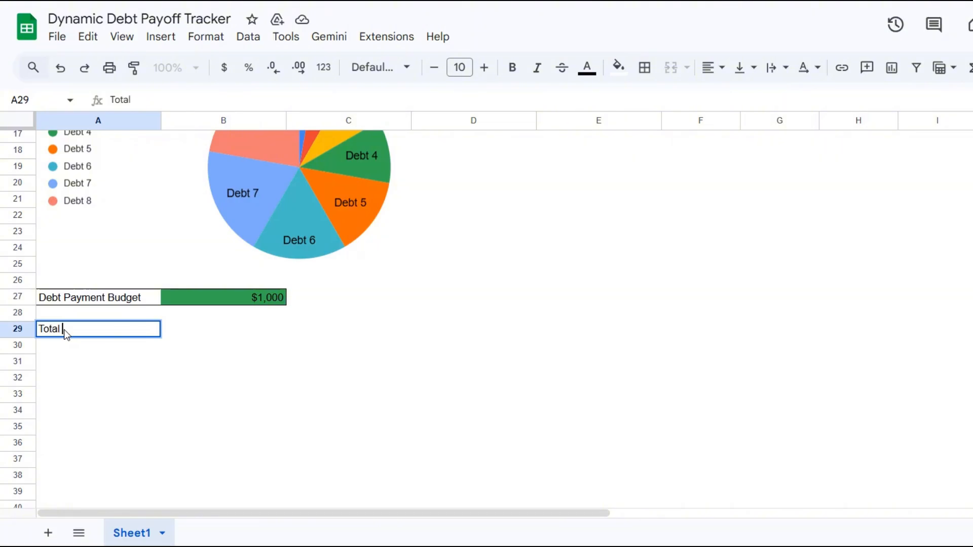
pyautogui.write(' Monthly P')
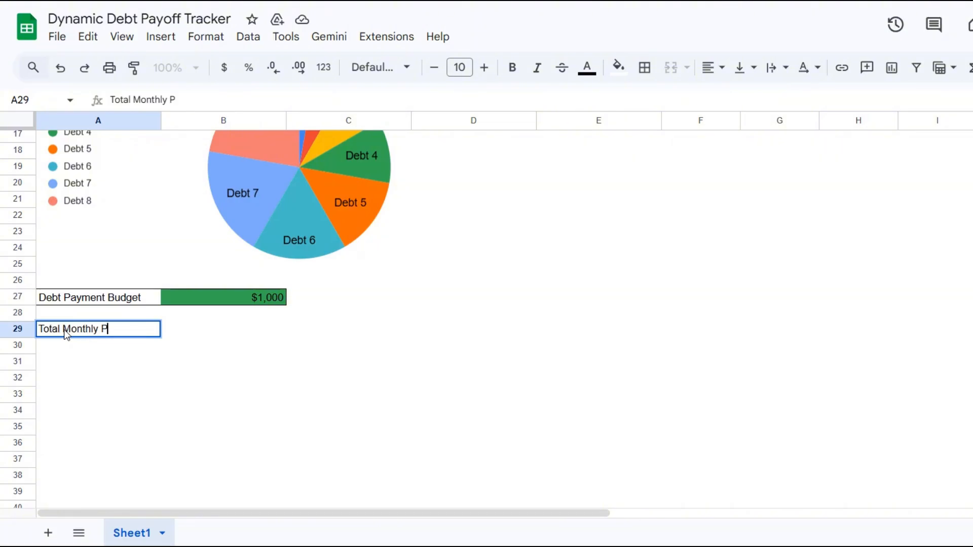
pyautogui.write('ayment')
pyautogui.press('Tab')
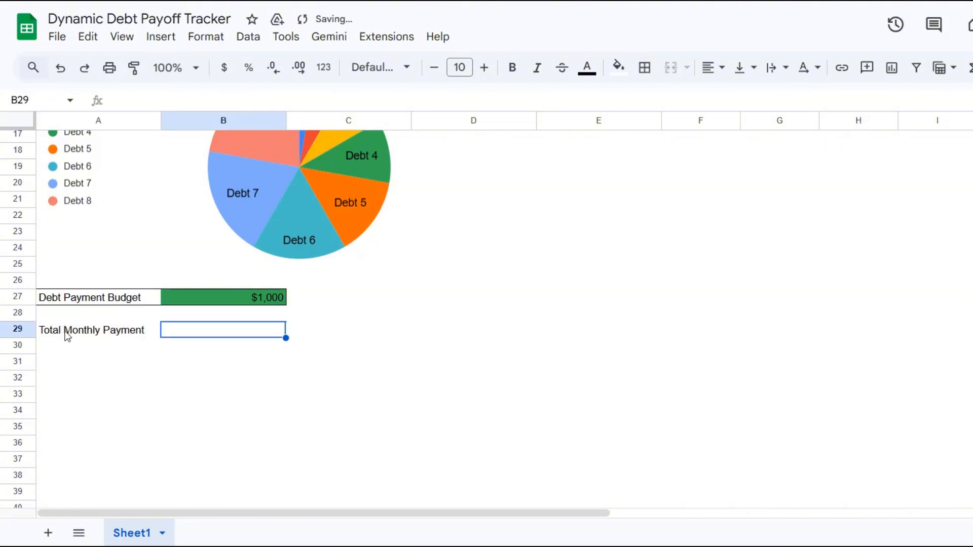
pyautogui.press('Return')
pyautogui.write('Extra Pay')
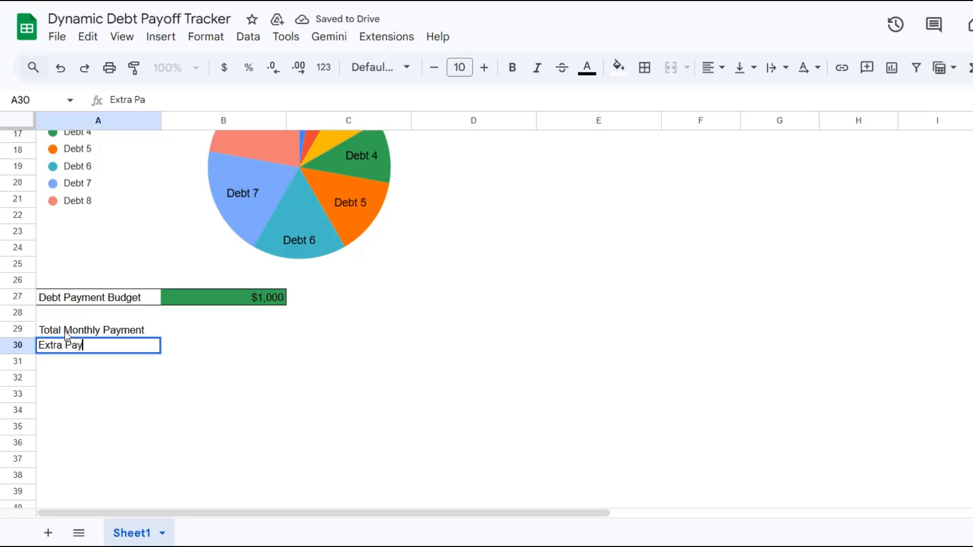
pyautogui.write('ment')
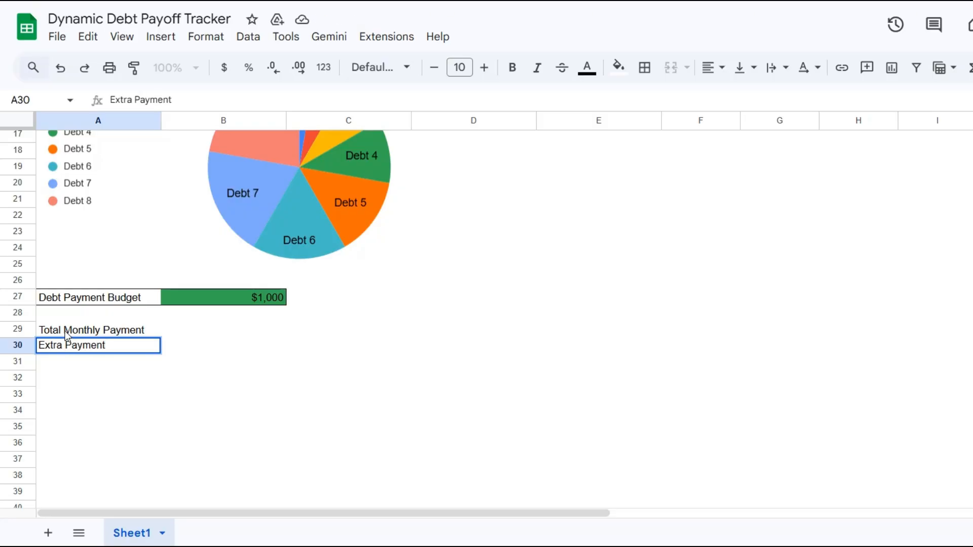
# - Link the Total Monthly Payment in B29 to the debt table's monthly payment total with the formula =D10
pyautogui.click(207, 329)
pyautogui.write('=')
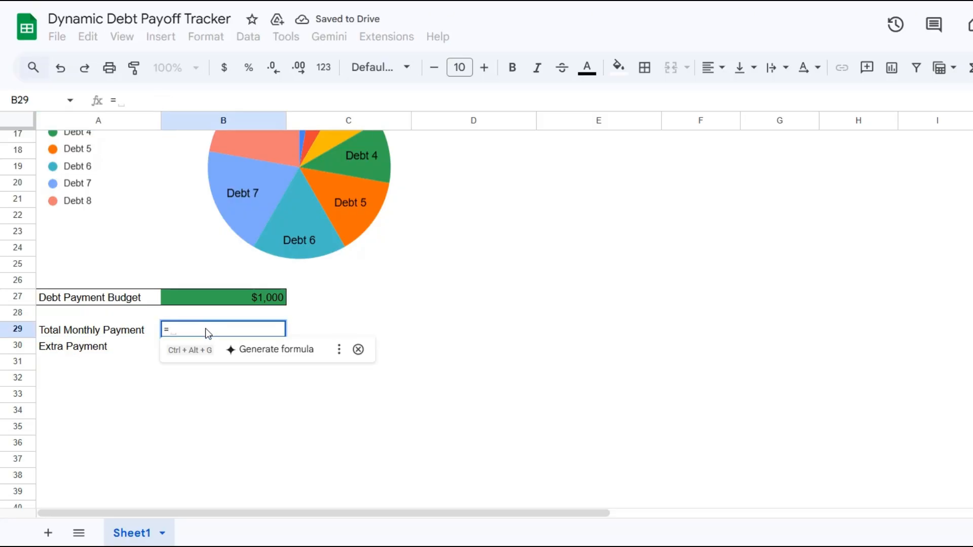
pyautogui.scroll(3, 300, 279)
pyautogui.click(490, 205)
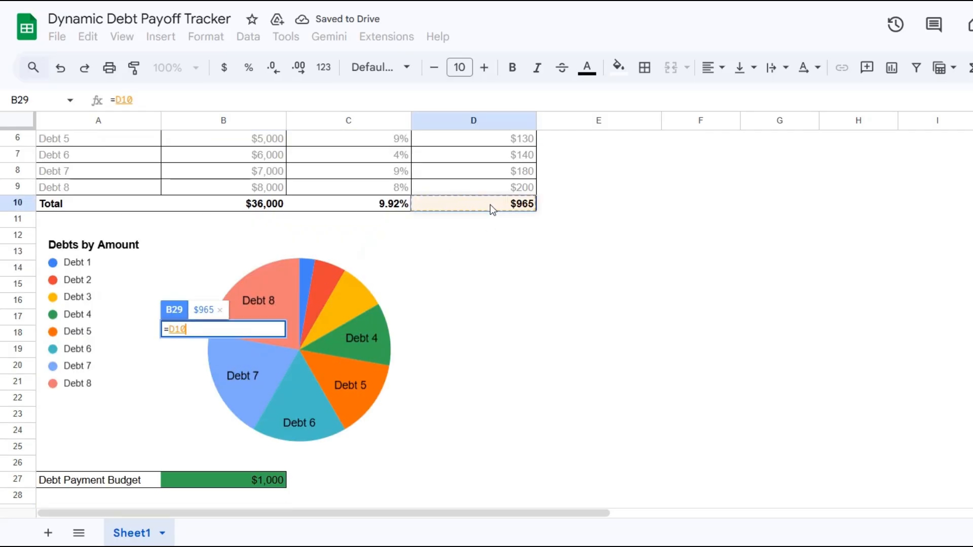
pyautogui.press('Return')
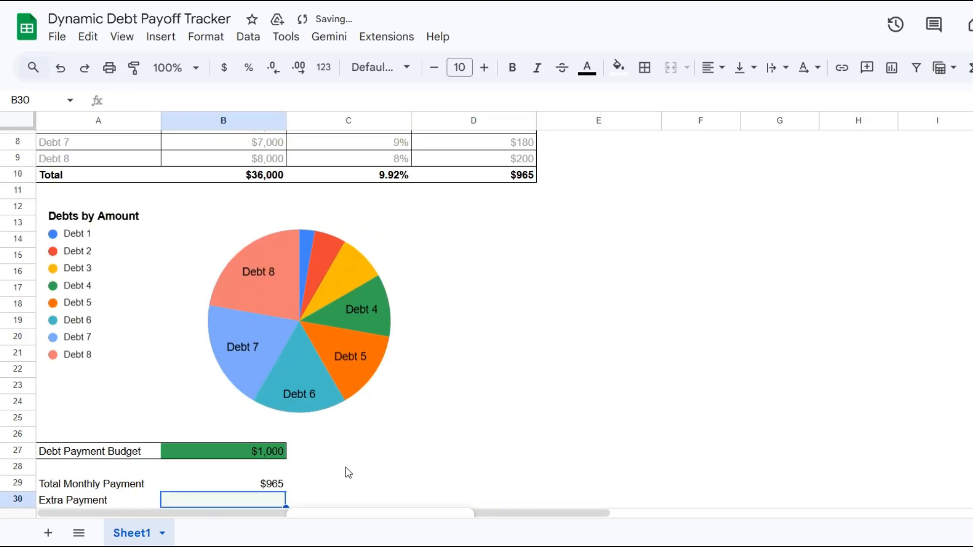
# - Dismiss the autofill suggestion and calculate the Extra Payment in B30 with the formula =B27-B29
pyautogui.scroll(-3, 260, 368)
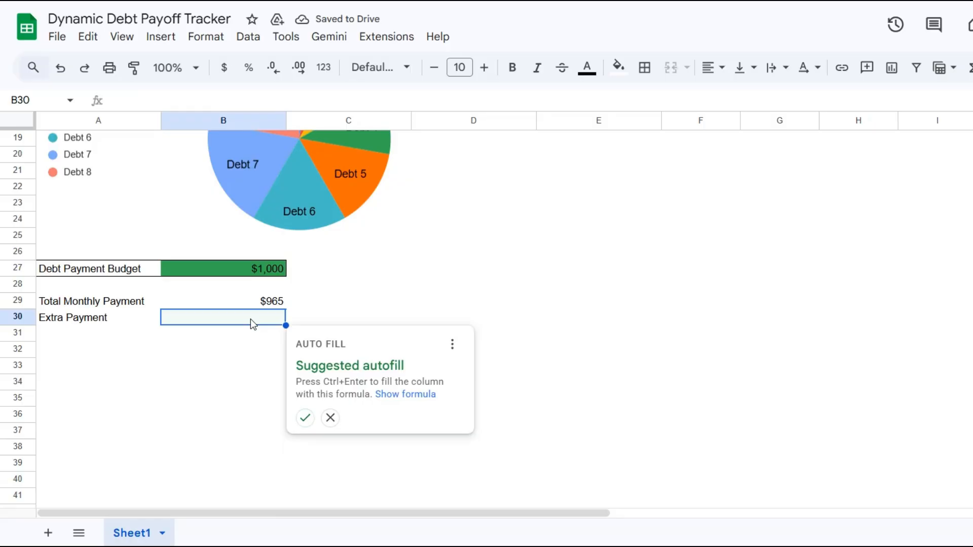
pyautogui.click(330, 418)
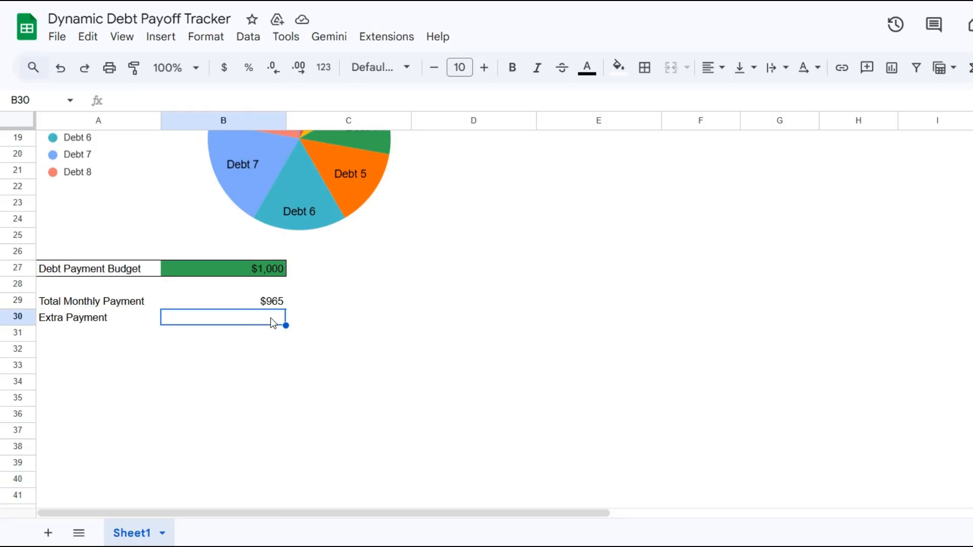
pyautogui.write('=')
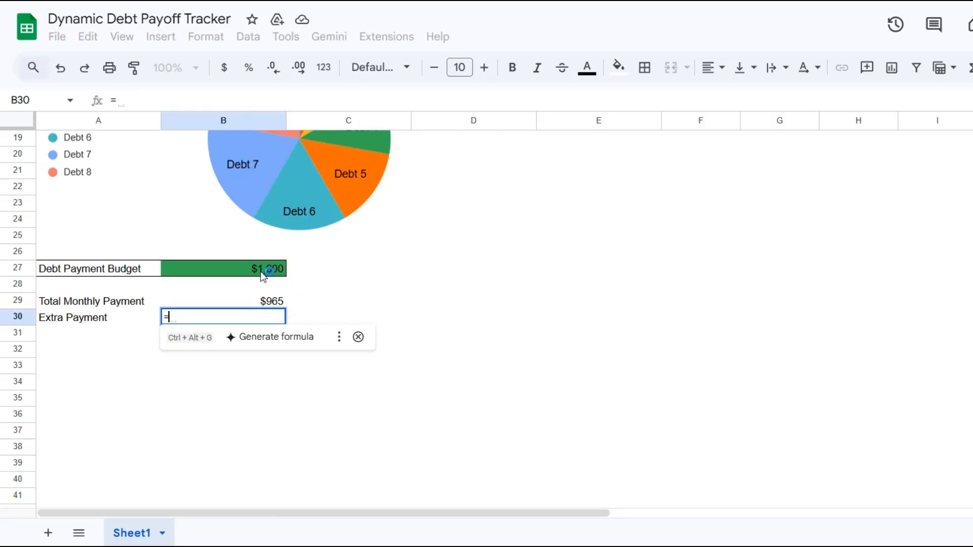
pyautogui.click(264, 274)
pyautogui.write('-')
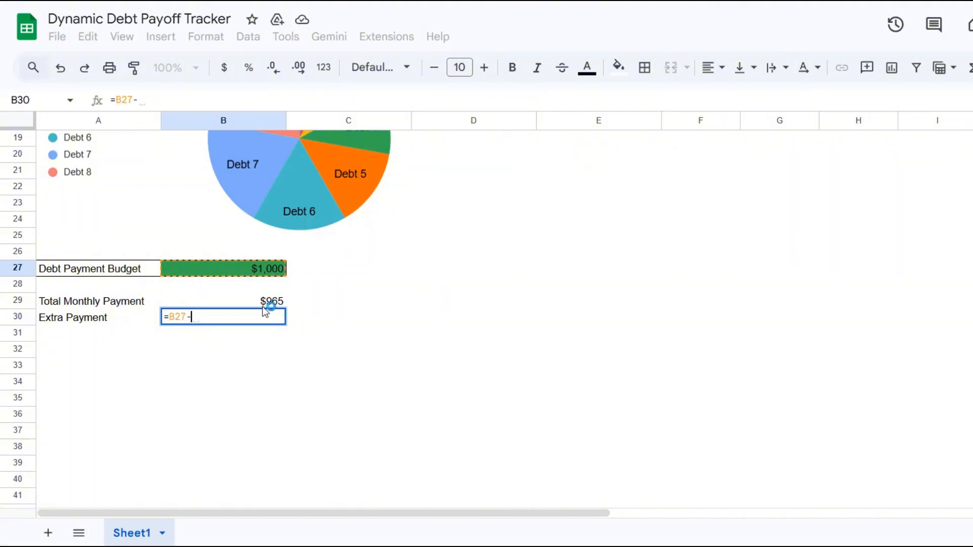
pyautogui.click(268, 303)
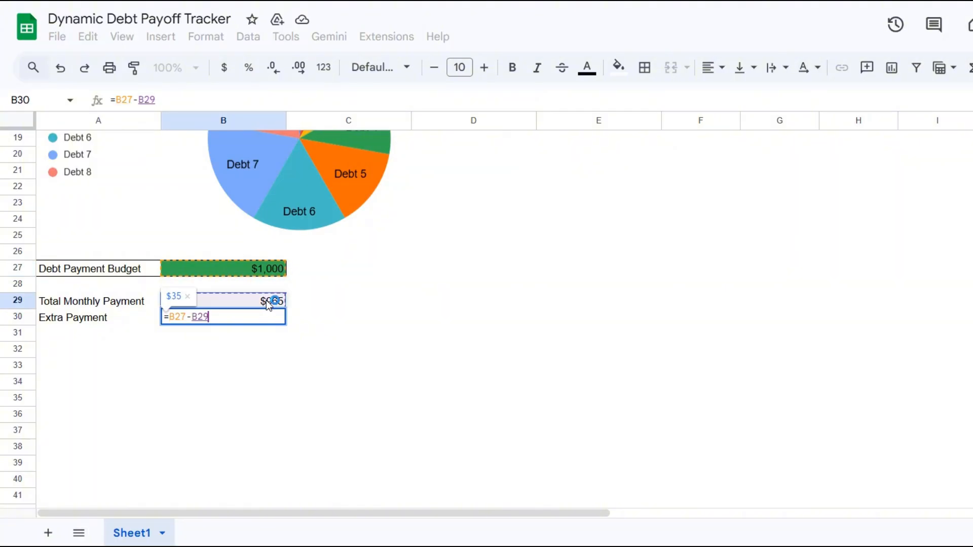
pyautogui.press('Return')
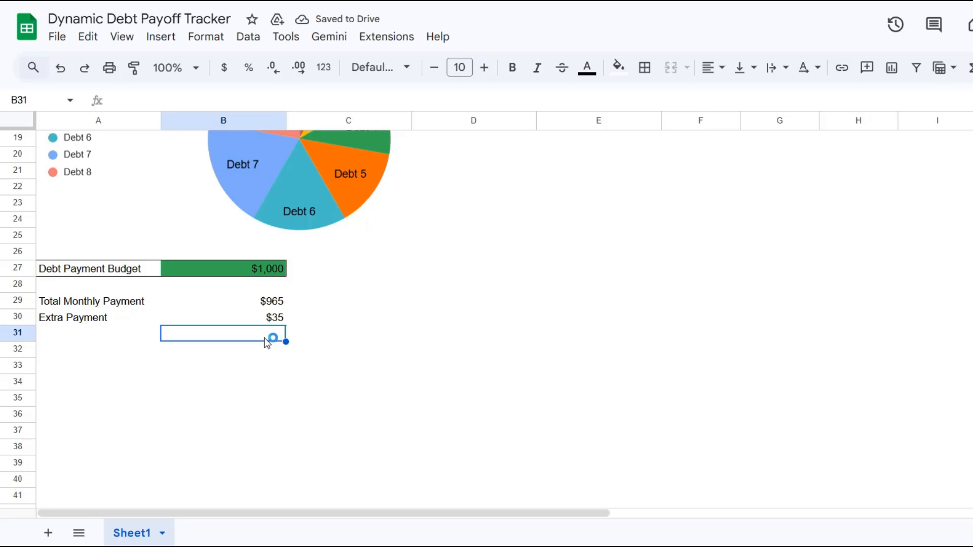
# - Add an outer border around the payment summary in A29:B30
pyautogui.moveTo(89, 303); pyautogui.dragTo(250, 316)
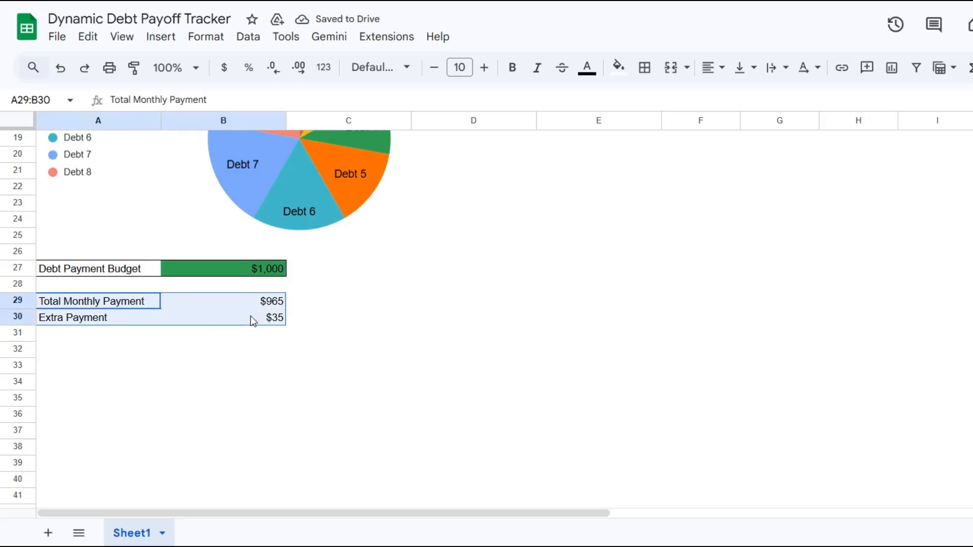
pyautogui.click(644, 68)
pyautogui.click(757, 101)
# - Add the bold headings "Debt Payoff Plan" in A32 and "Lowest Amount First" in A34
pyautogui.click(58, 351)
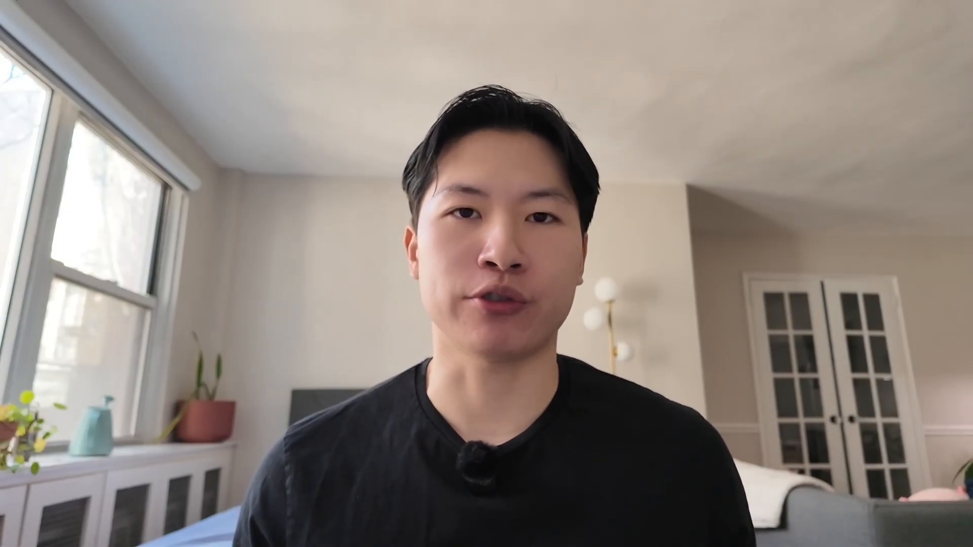
pyautogui.write('Payoff')
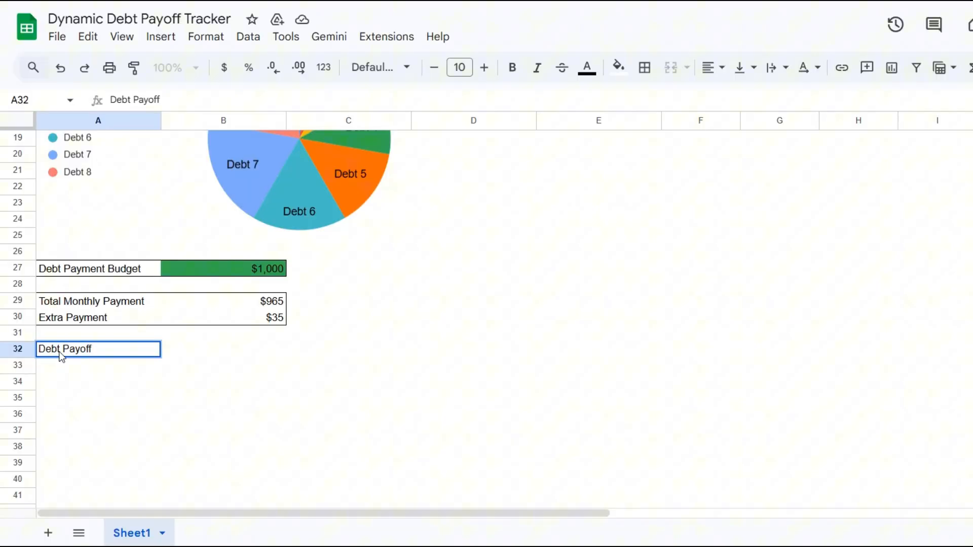
pyautogui.write(' Plan')
pyautogui.write('Lowest Amou')
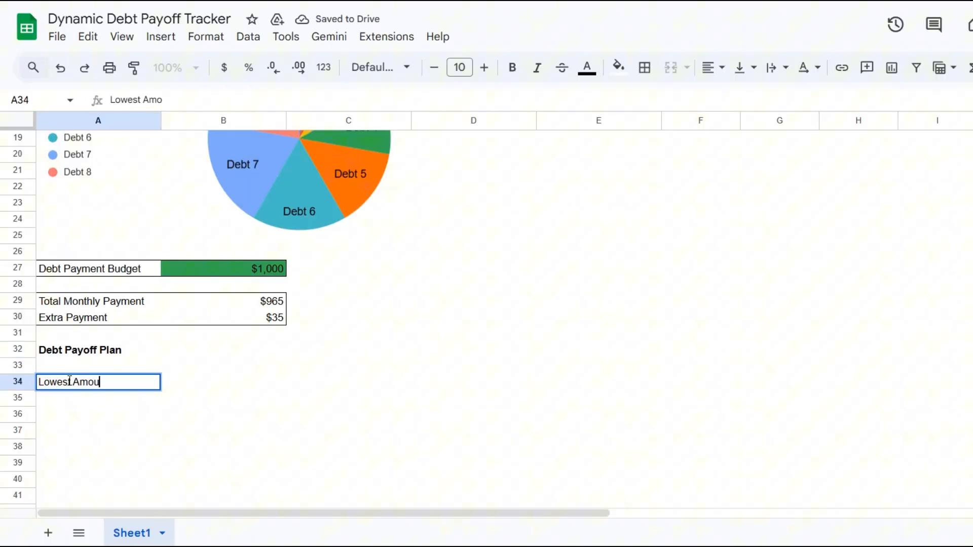
pyautogui.write('nt First')
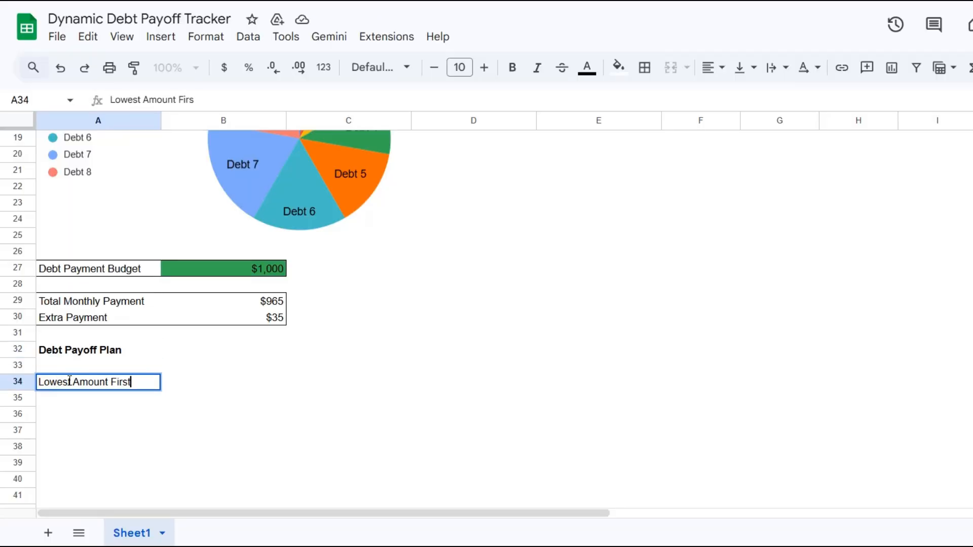
pyautogui.hotkey('ctrl', 'a')
pyautogui.hotkey('ctrl', 'b')
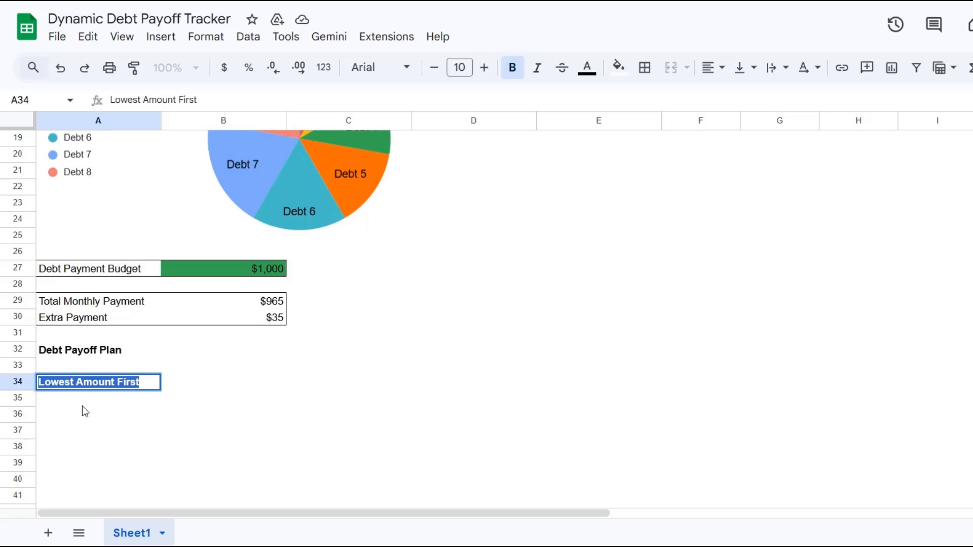
pyautogui.press('Return')
# - Enter the headers Debt, Amount, Interest, Monthly Payment, Extra Payment and New Payment across A35:F35
pyautogui.write('Debt')
pyautogui.press('Tab')
pyautogui.write('Amo')
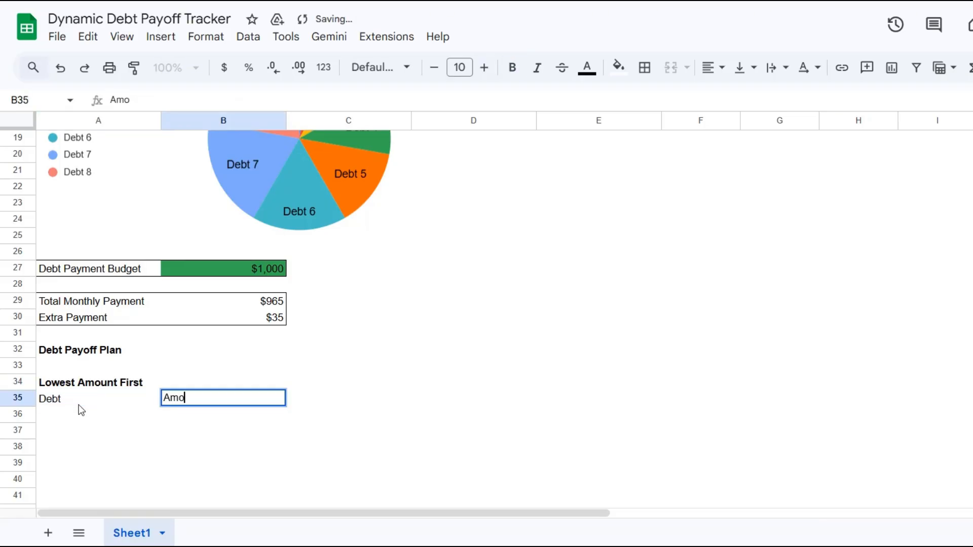
pyautogui.write('unt')
pyautogui.press('Tab')
pyautogui.write('Interest')
pyautogui.press('Tab')
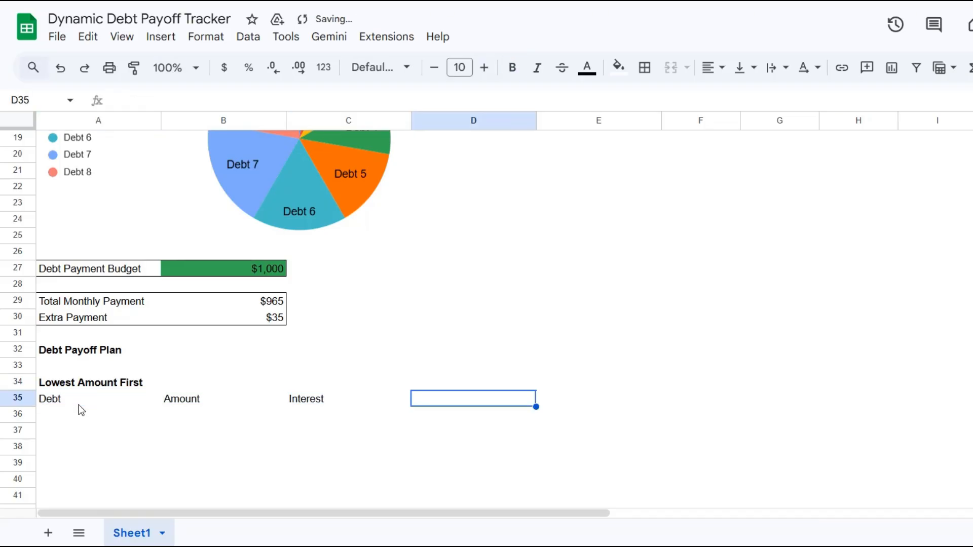
pyautogui.write('Monthly Payment')
pyautogui.press('Tab')
pyautogui.write('Ext')
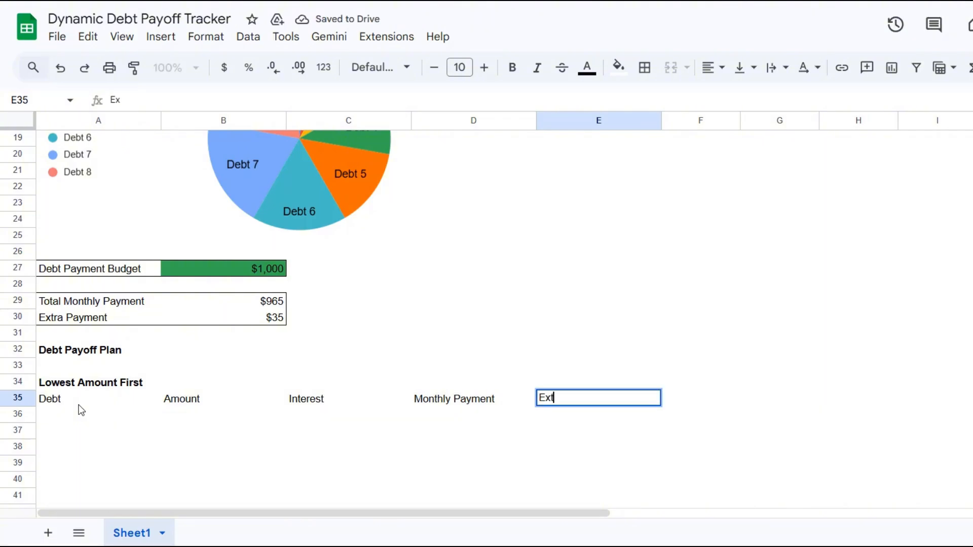
pyautogui.write('ra Payment')
pyautogui.press('Tab')
pyautogui.write('New Payment')
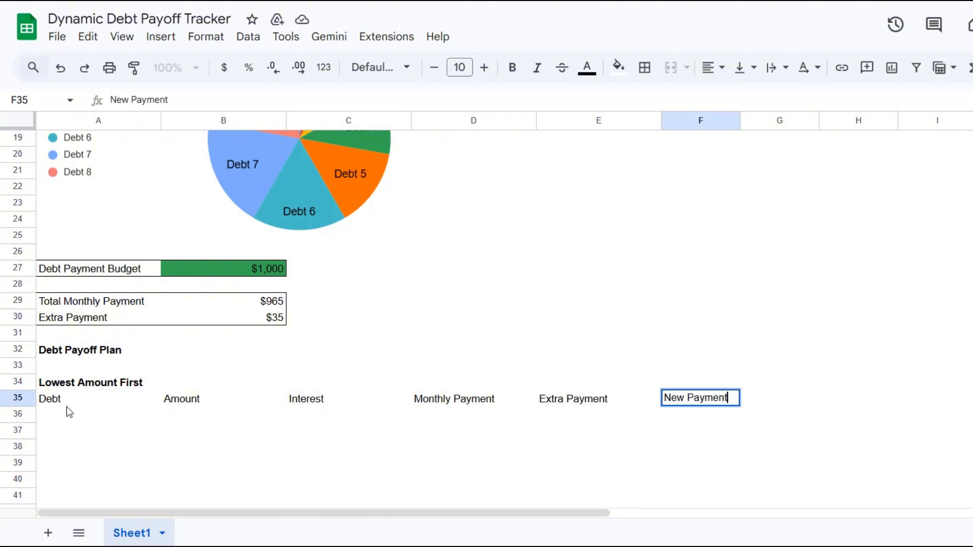
# - Fill the payoff plan header row A35:F35 with light blue
pyautogui.moveTo(77, 399); pyautogui.dragTo(705, 399)
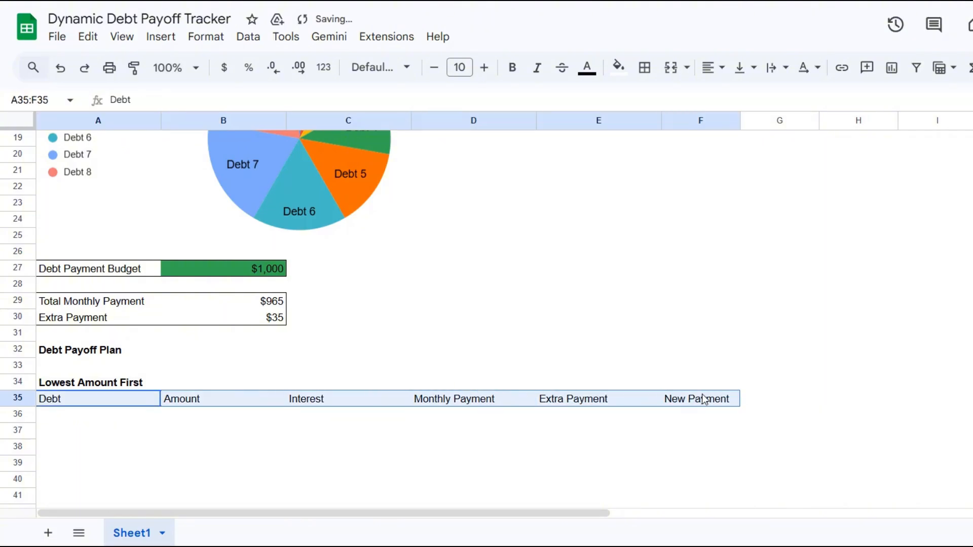
pyautogui.click(618, 68)
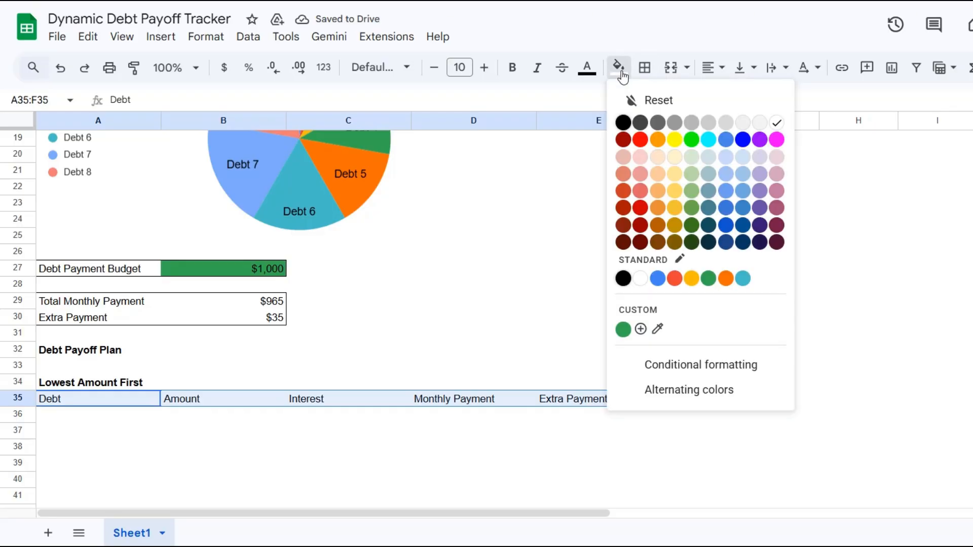
pyautogui.click(743, 159)
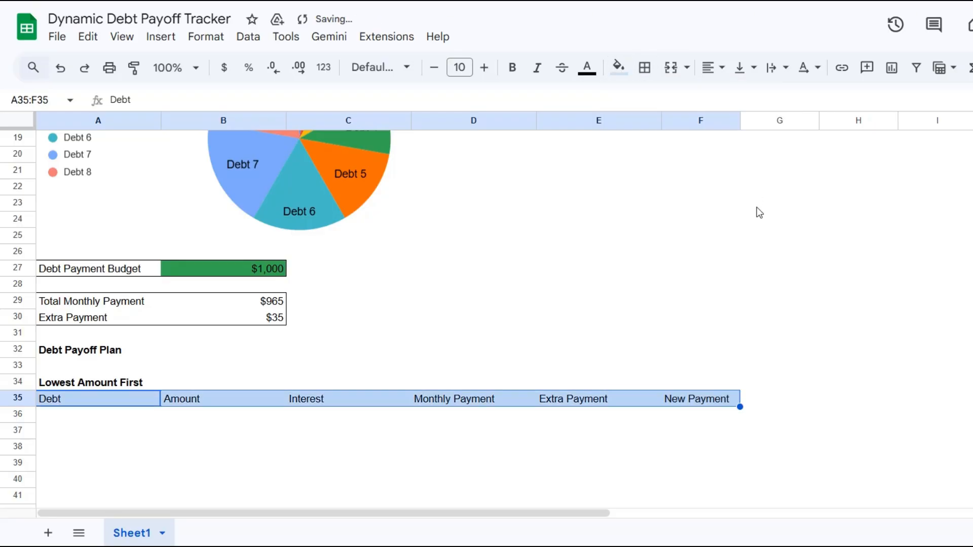
# - Look up the debt with the lowest amount in A36 with the formula =INDEX(A2:A9,MATCH(MIN(B2:B9),B2:B9,0))
pyautogui.click(87, 415)
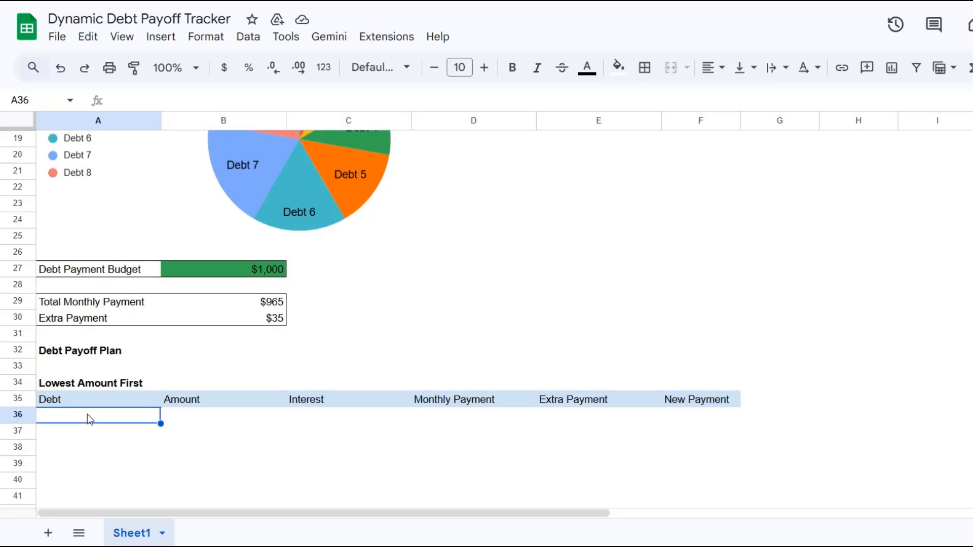
pyautogui.write('=IN')
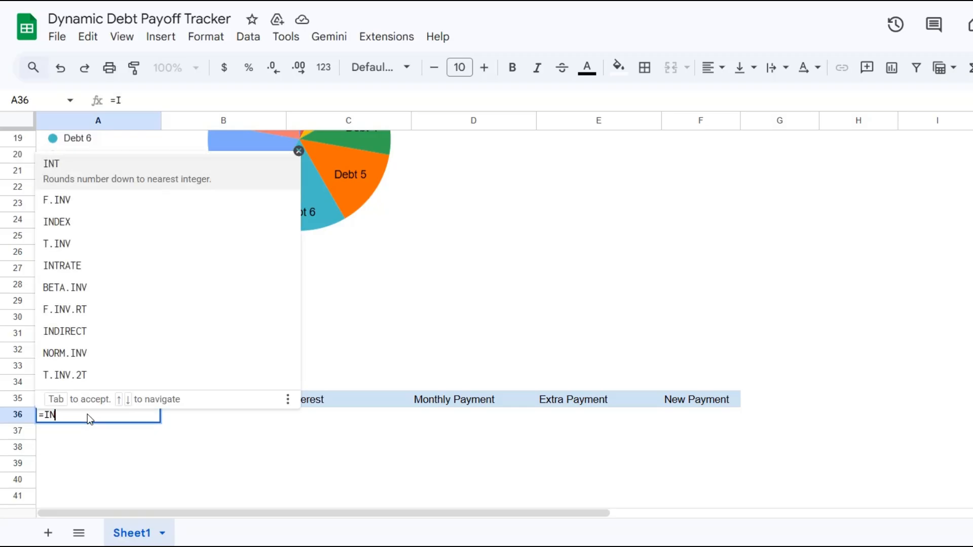
pyautogui.write('DE')
pyautogui.press('Tab')
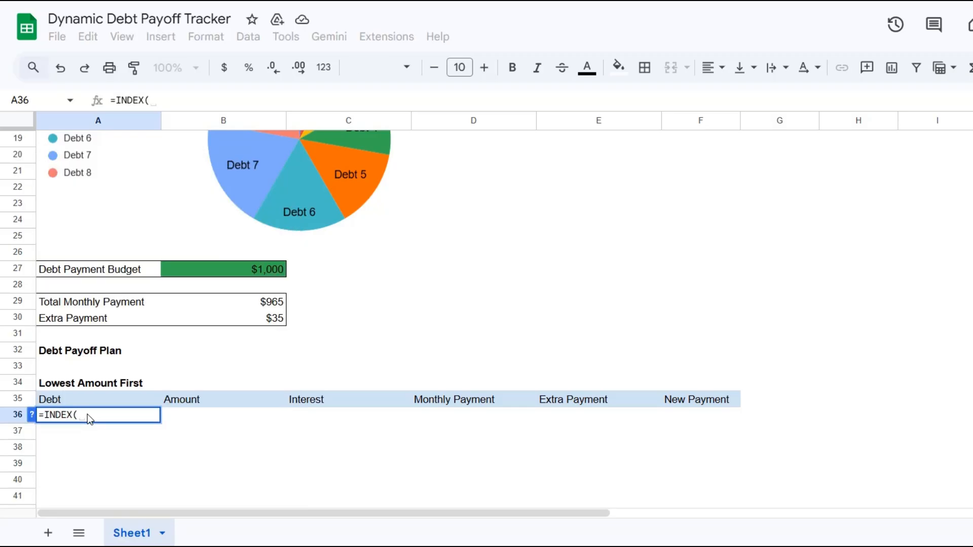
pyautogui.scroll(6, 97, 320)
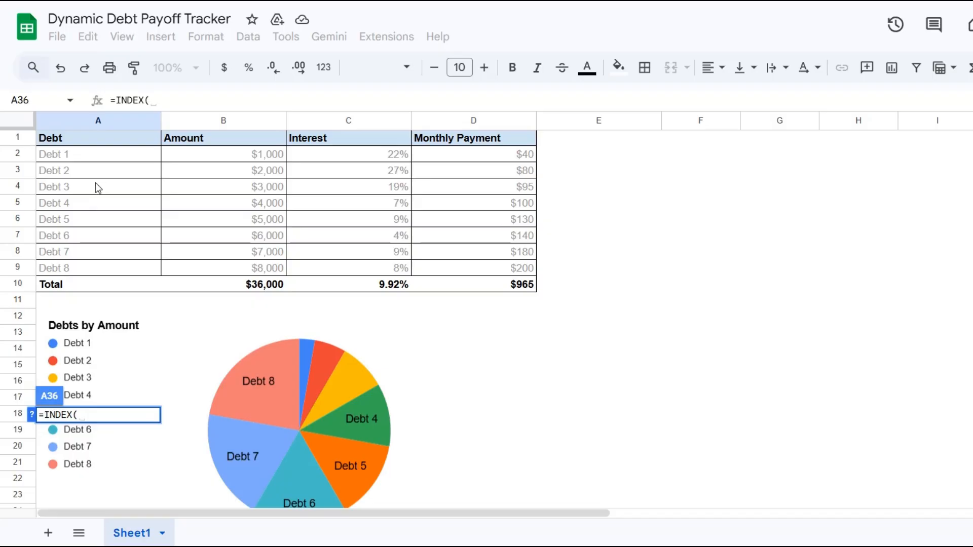
pyautogui.moveTo(108, 155); pyautogui.dragTo(117, 271)
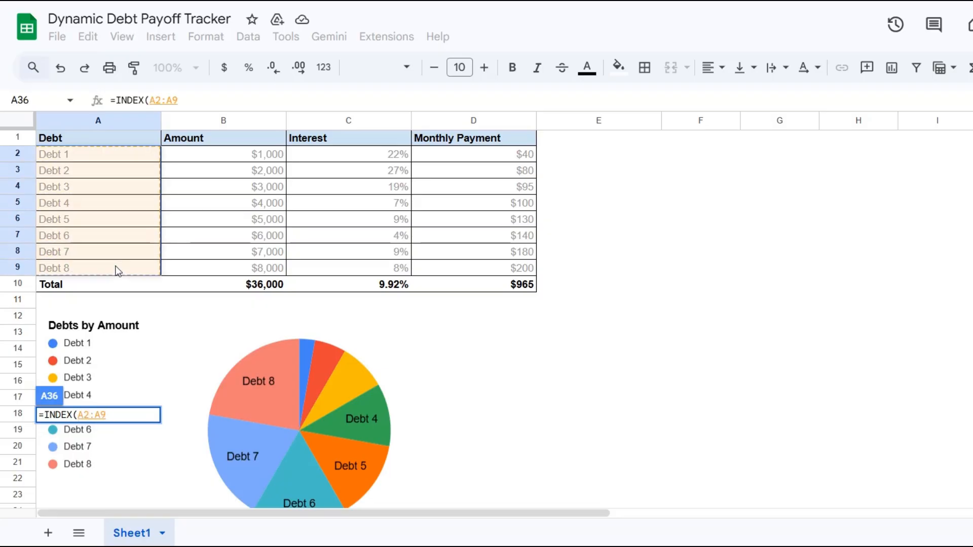
pyautogui.write(',MAT')
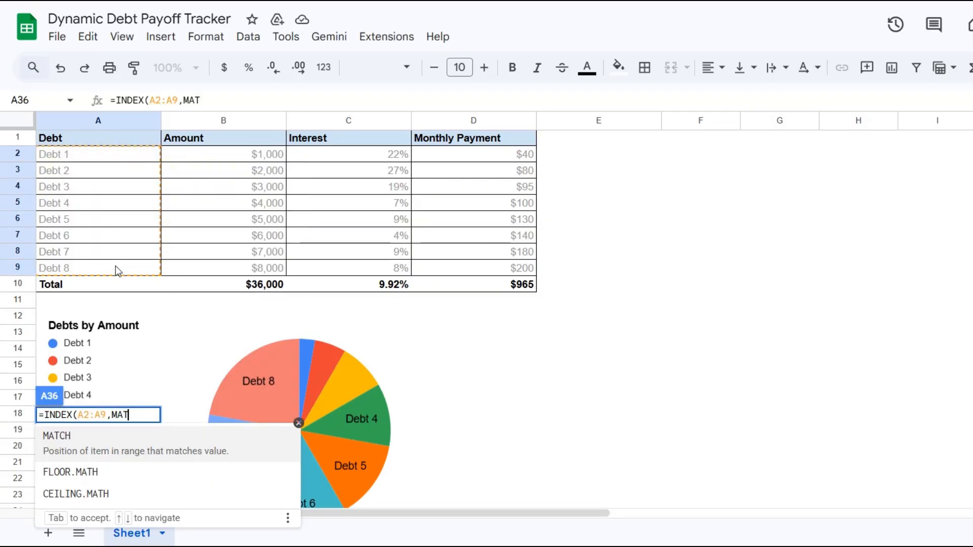
pyautogui.write('C')
pyautogui.press('Tab')
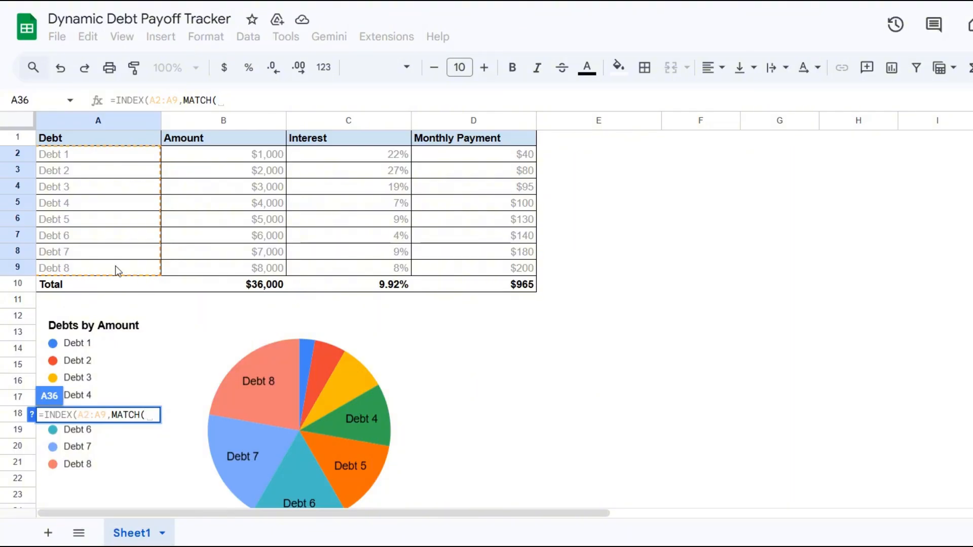
pyautogui.write('MIN')
pyautogui.press('Tab')
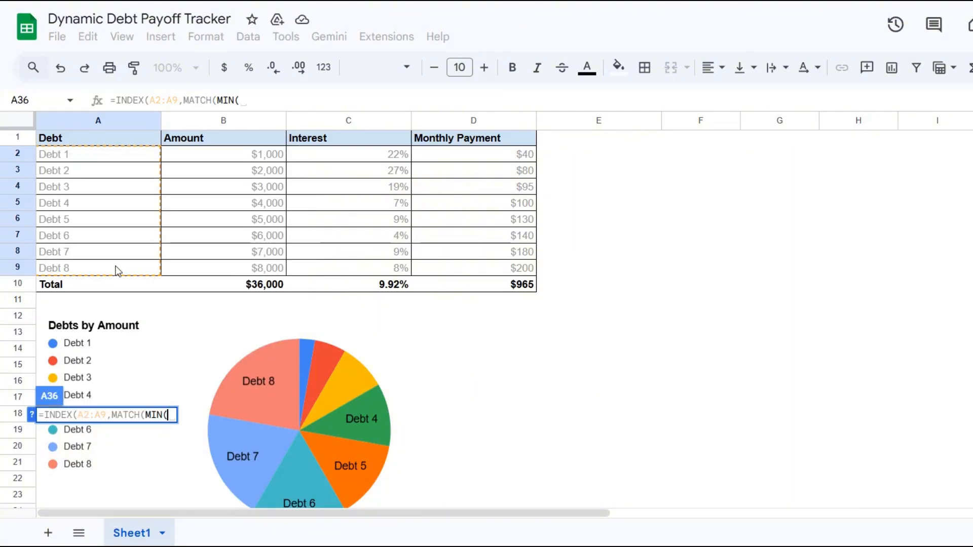
pyautogui.moveTo(243, 161); pyautogui.dragTo(258, 267)
pyautogui.write('),')
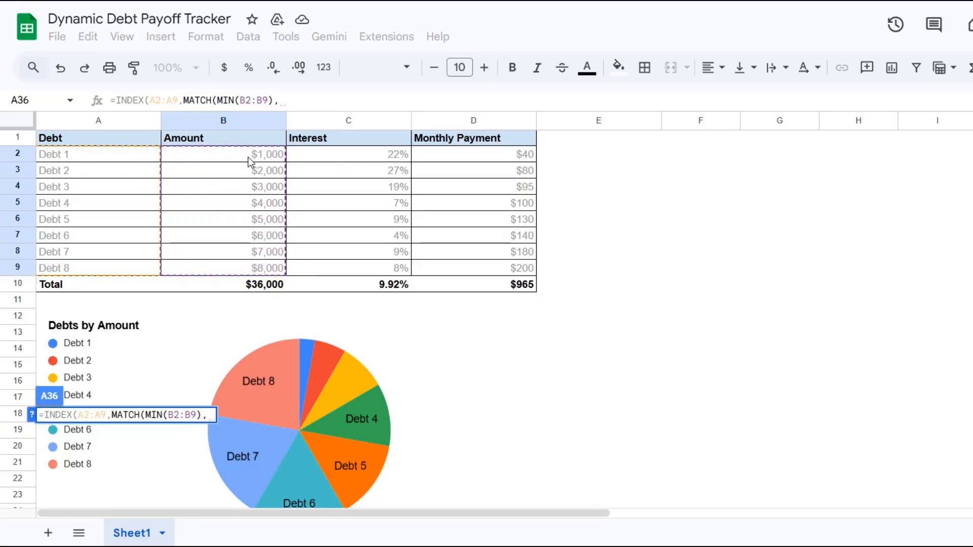
pyautogui.moveTo(247, 157); pyautogui.dragTo(263, 272)
pyautogui.write(',0')
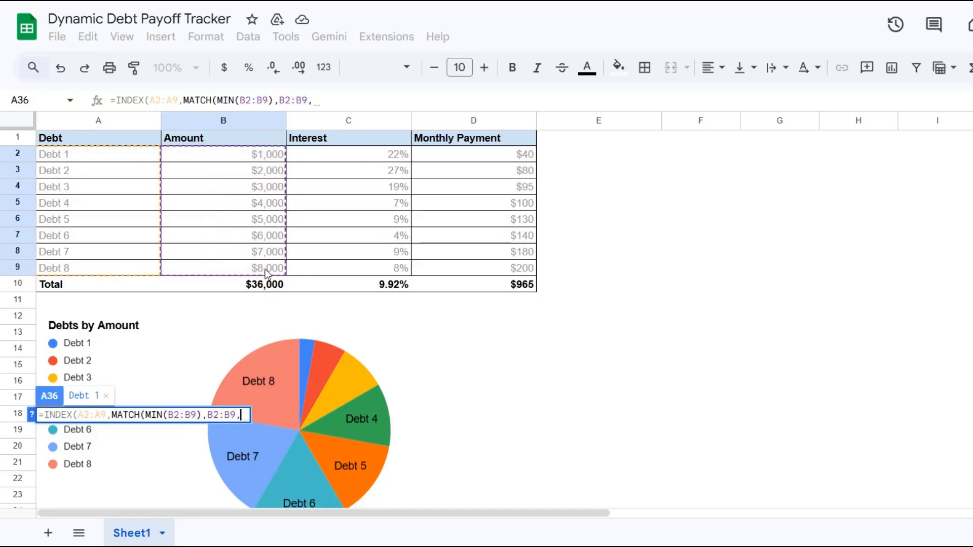
pyautogui.write('))')
pyautogui.press('Return')
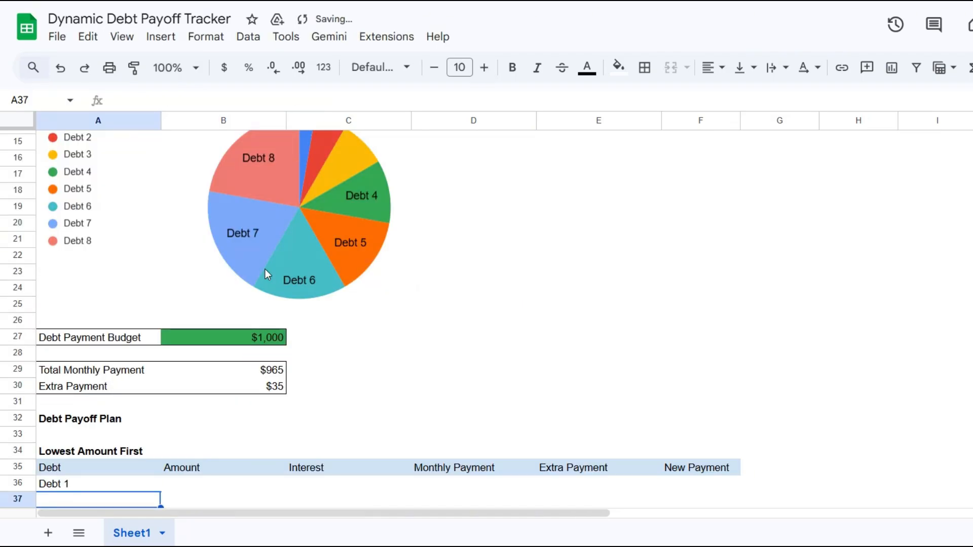
# - Look up that debt's Amount in B36 with the formula =INDEX(B2:B9,MATCH(A36,A2:A9,0))
pyautogui.click(199, 482)
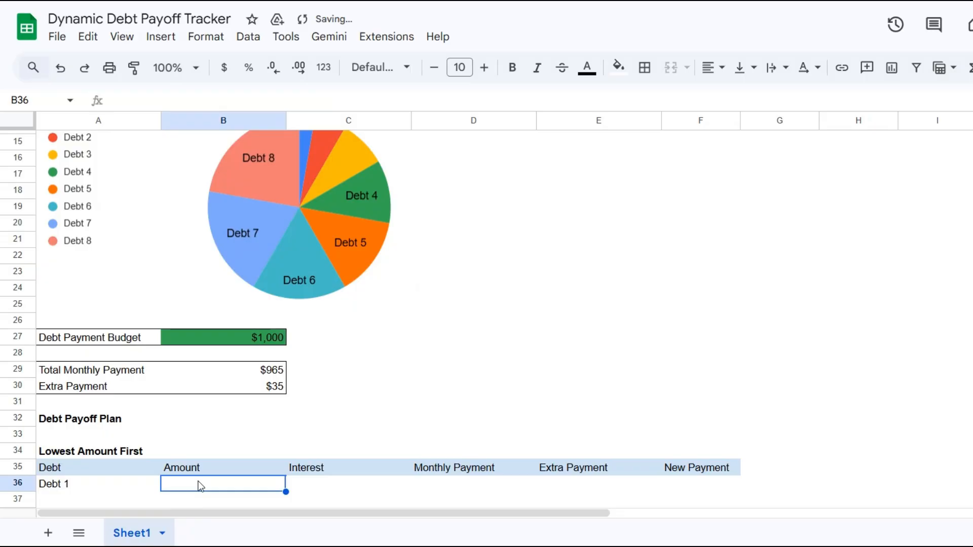
pyautogui.write('=INDEX(')
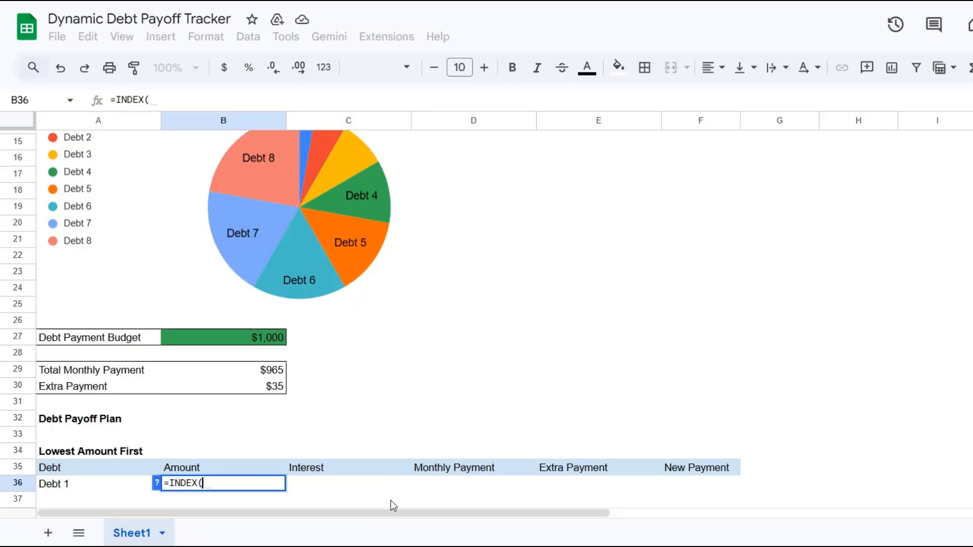
pyautogui.scroll(5, 241, 200)
pyautogui.moveTo(253, 155); pyautogui.dragTo(290, 263)
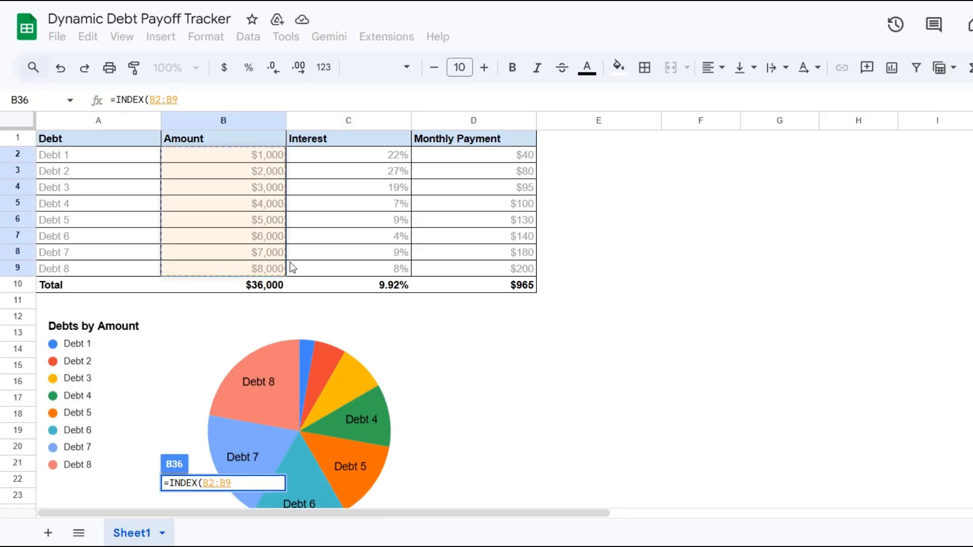
pyautogui.write(',MATCH(')
pyautogui.scroll(-6, 290, 263)
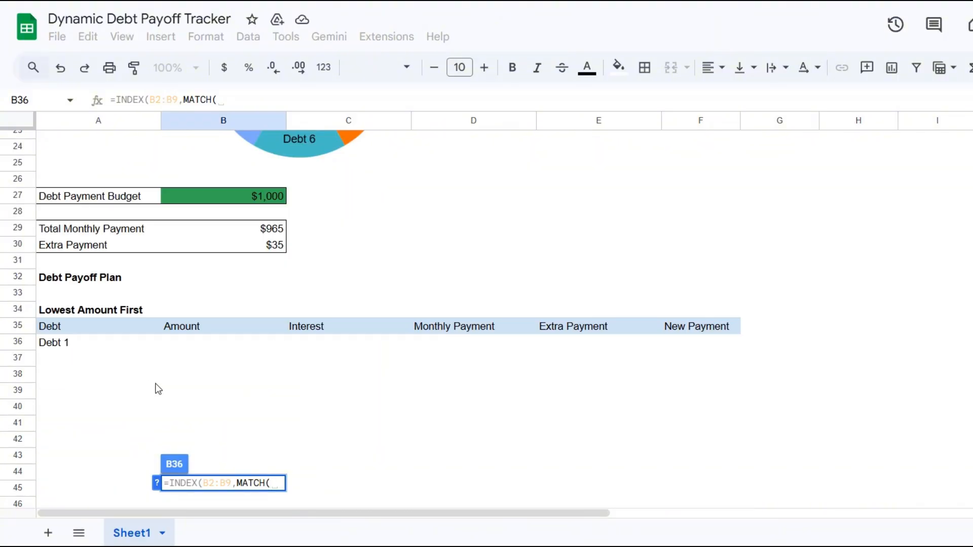
pyautogui.click(99, 345)
pyautogui.write(',')
pyautogui.scroll(5, 72, 326)
pyautogui.moveTo(94, 155); pyautogui.dragTo(101, 269)
pyautogui.write(',')
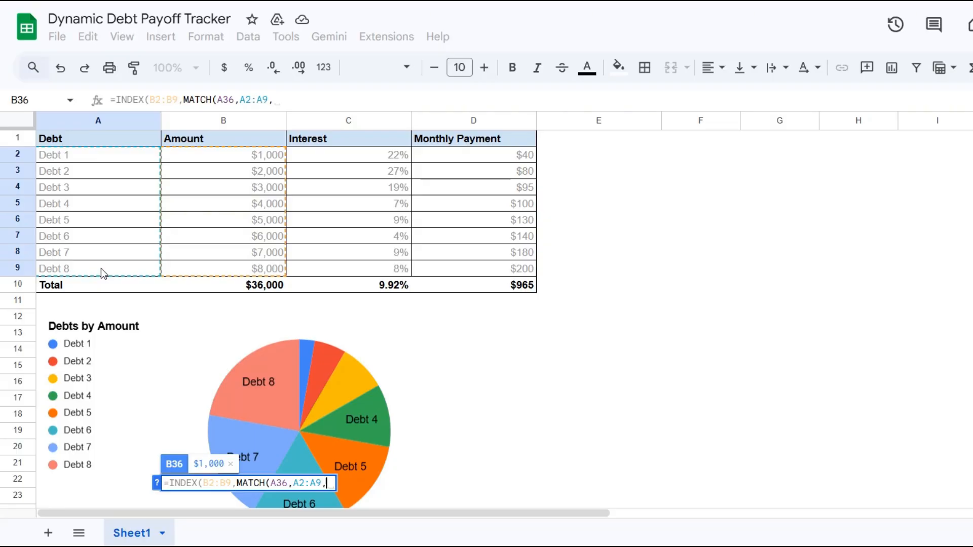
pyautogui.write('0')
pyautogui.press('Return')
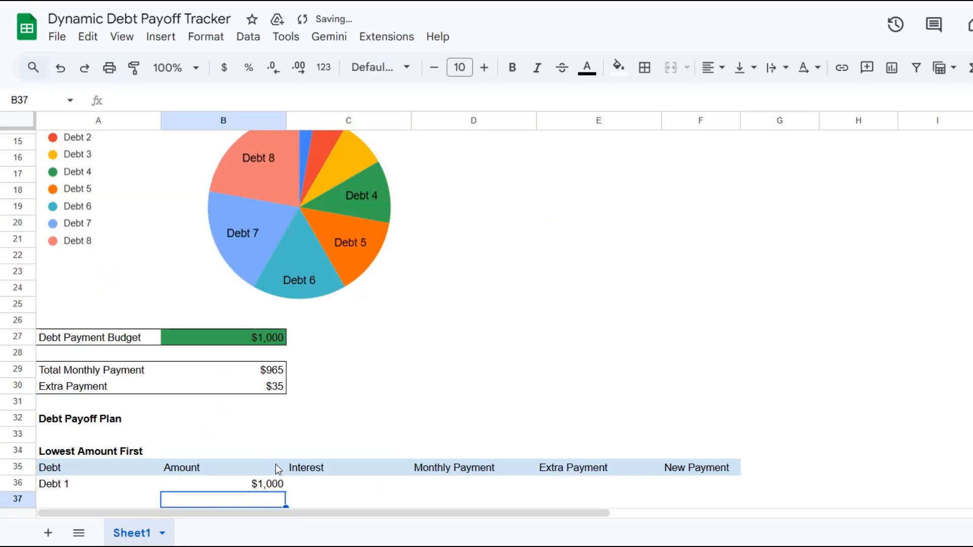
# - Look up the debt's Interest in C36 with the formula =INDEX(C2:C9,MATCH(A36,A2:A9,0))
pyautogui.click(336, 488)
pyautogui.doubleClick(339, 486)
pyautogui.write('0)')
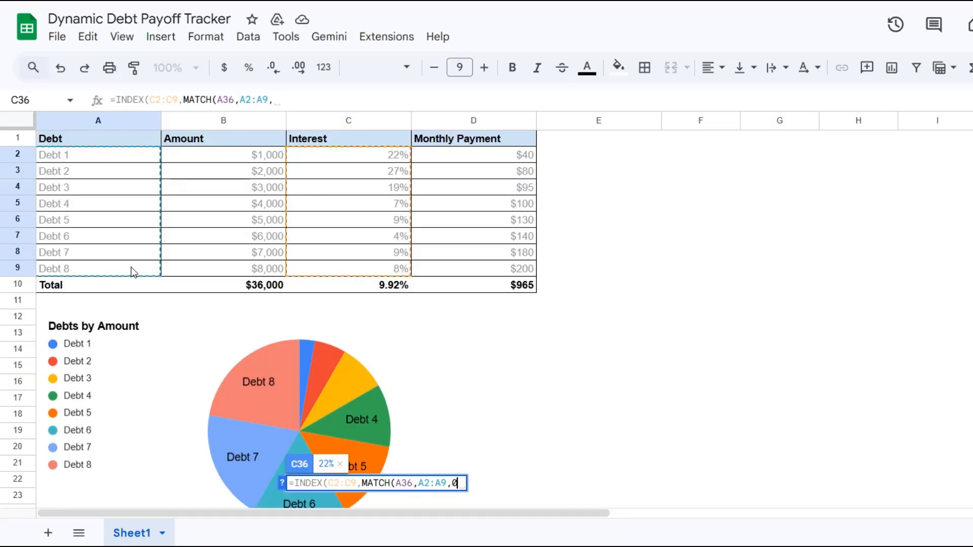
pyautogui.press('Return')
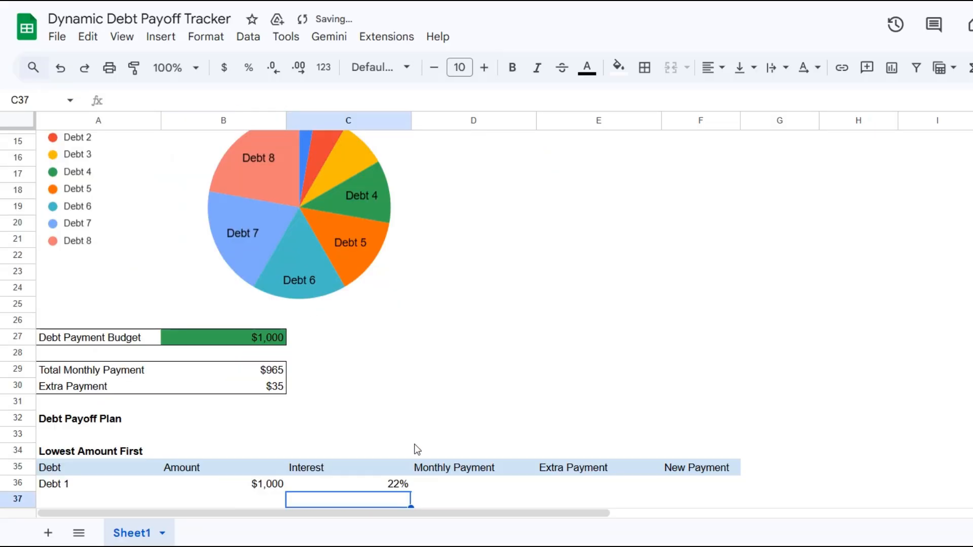
# - Look up the debt's Monthly Payment in D36 with the formula =INDEX(D2:D9,MATCH(A36,A2:A9,0))
pyautogui.click(451, 485)
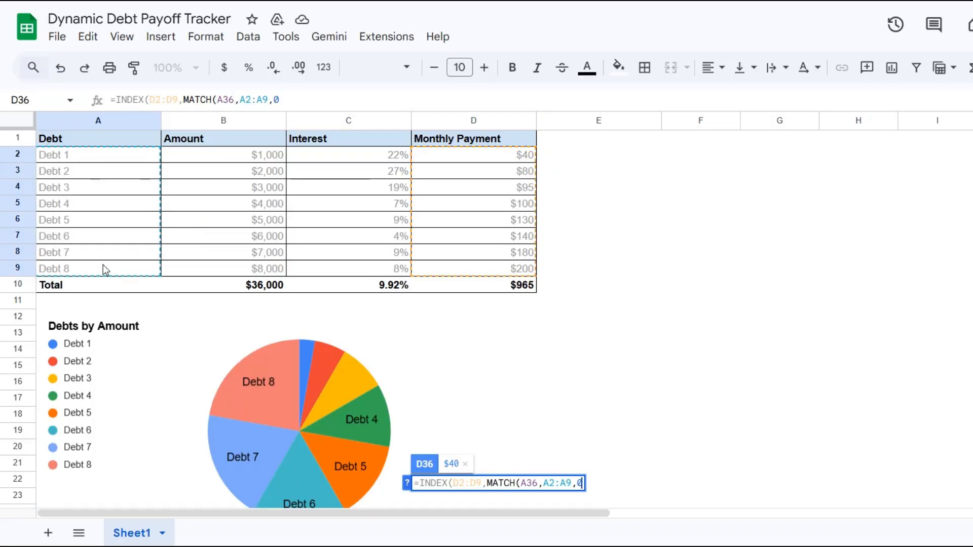
pyautogui.write(')')
pyautogui.press('Return')
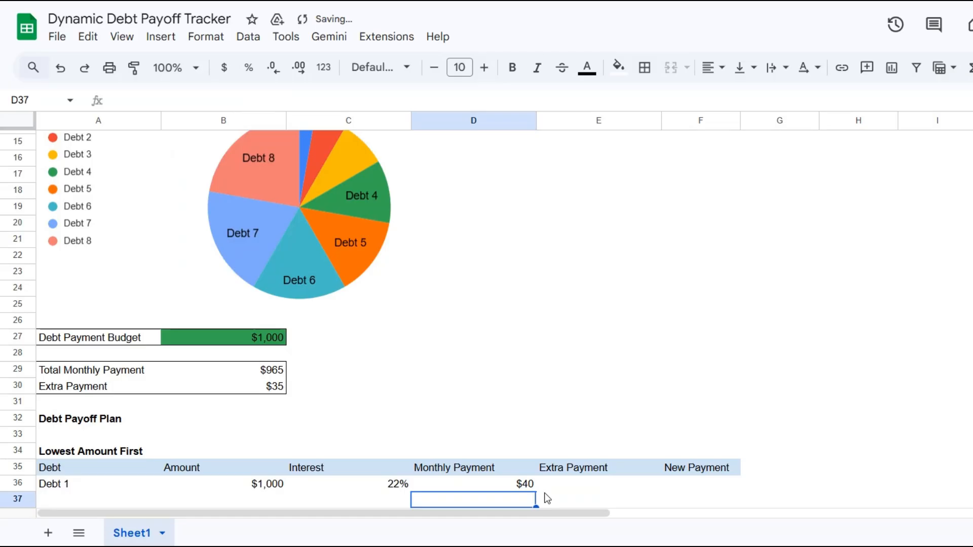
# - Link the plan's Extra Payment in E36 to the summary value with the formula =B30
pyautogui.click(567, 483)
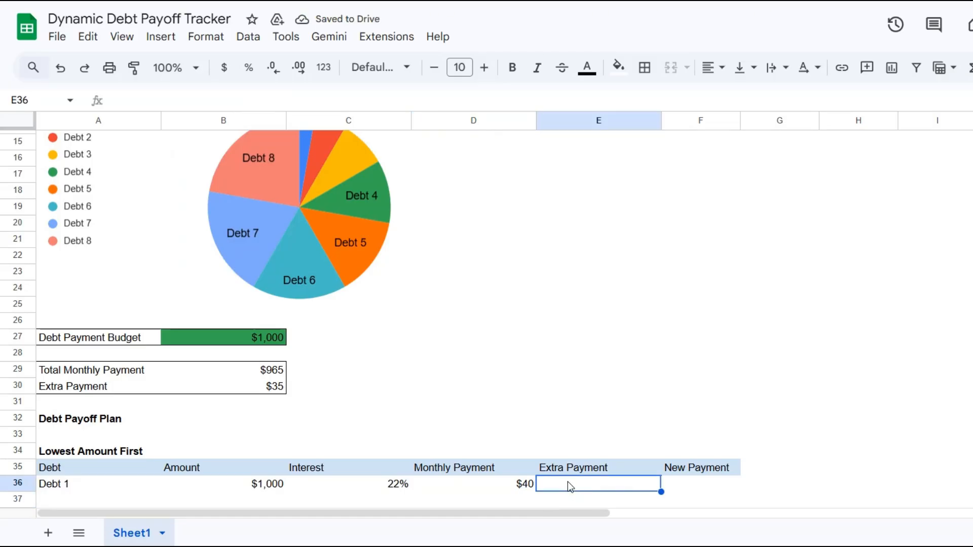
pyautogui.write('=')
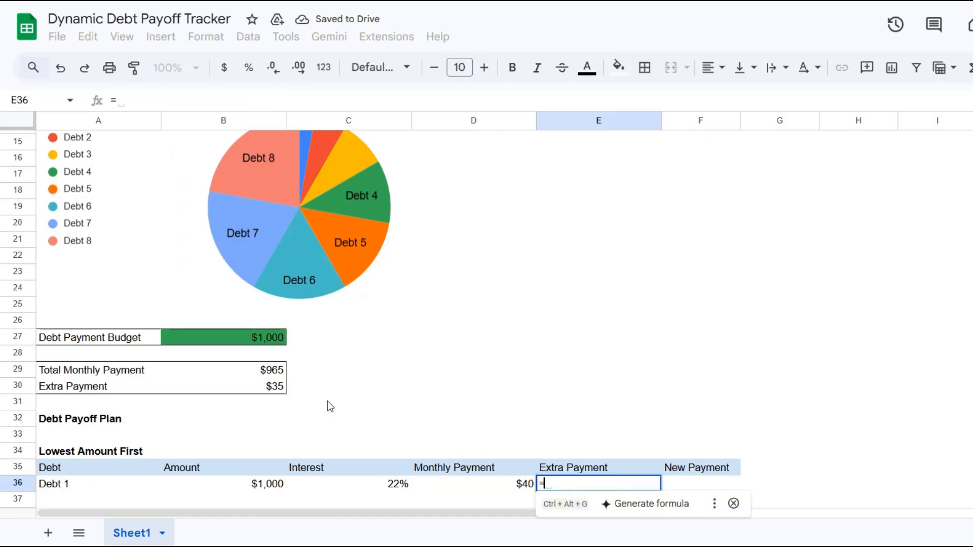
pyautogui.click(274, 386)
pyautogui.press('Return')
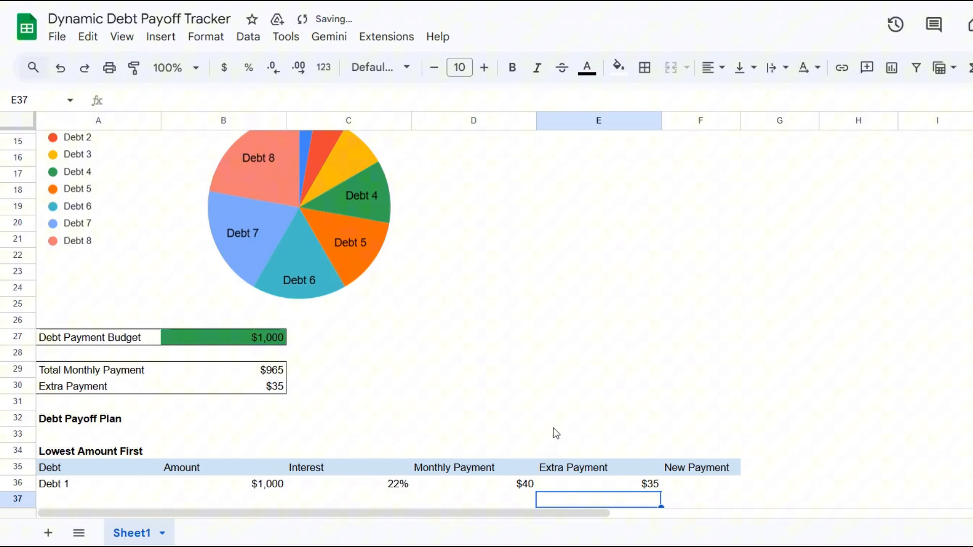
# - Calculate the New Payment in F36 with the formula =D36+E36
pyautogui.click(698, 485)
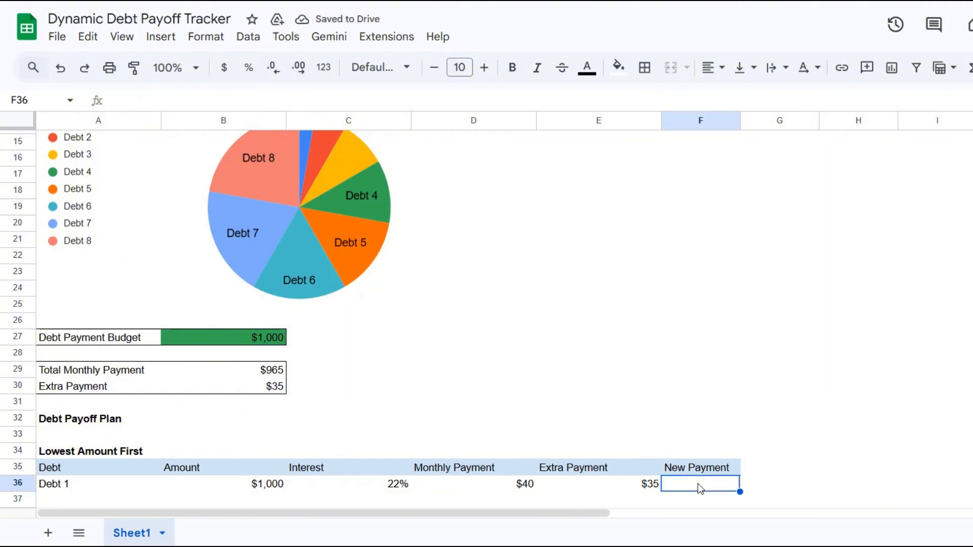
pyautogui.write('=')
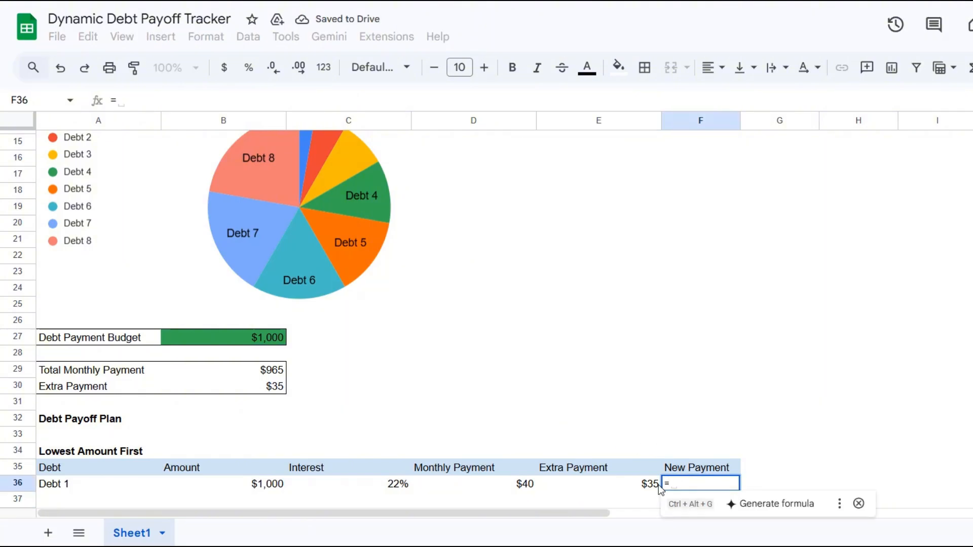
pyautogui.click(526, 485)
pyautogui.write('+')
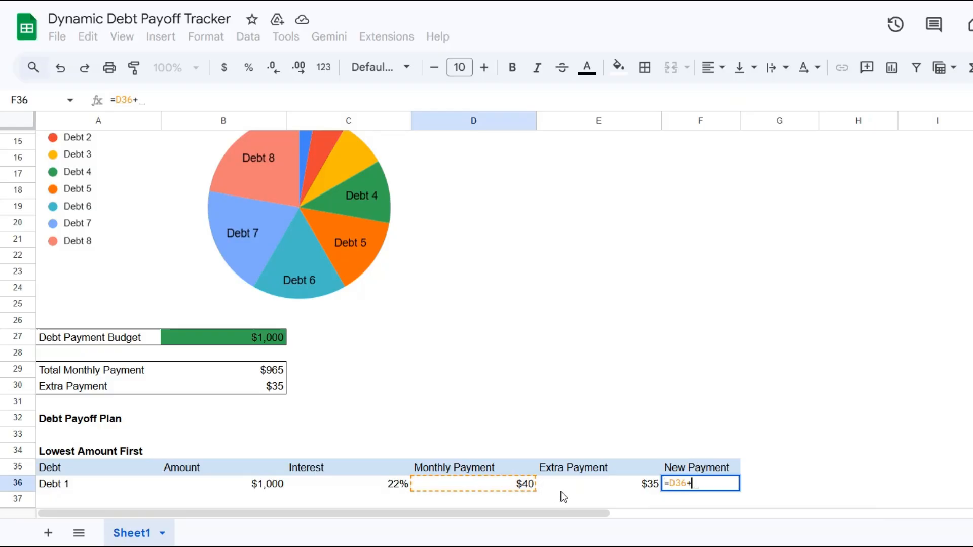
pyautogui.click(594, 485)
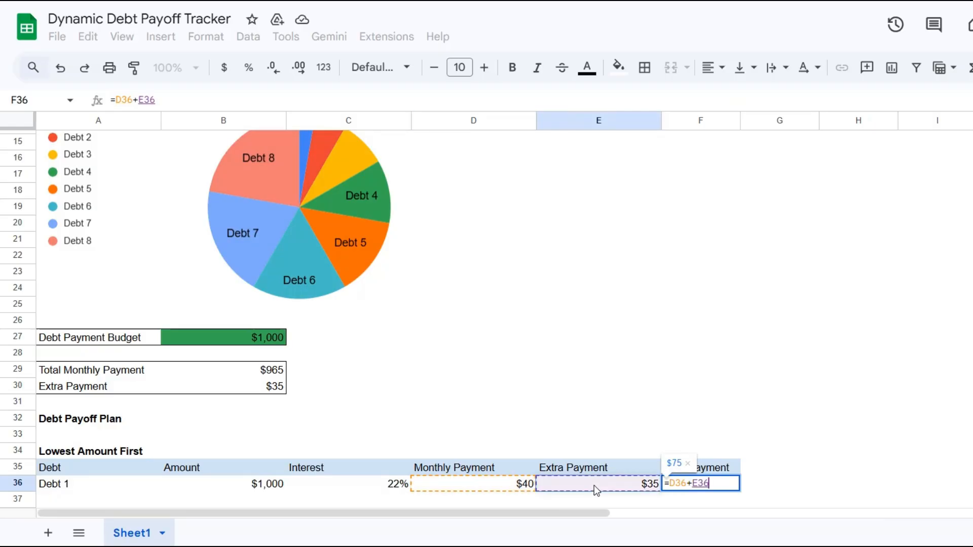
pyautogui.press('Return')
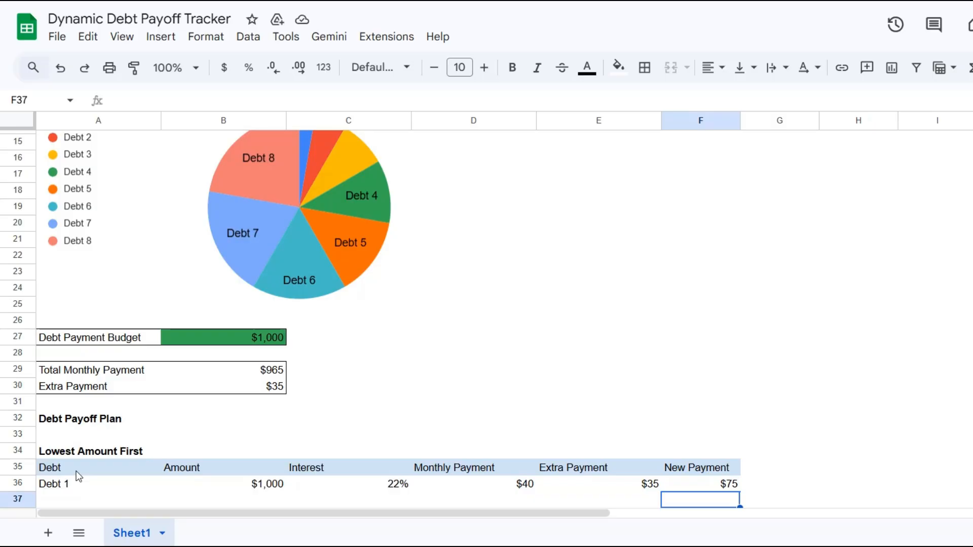
# - Add an outer border around the Lowest Amount First table in A35:F36
pyautogui.moveTo(76, 471); pyautogui.dragTo(722, 488)
pyautogui.click(646, 68)
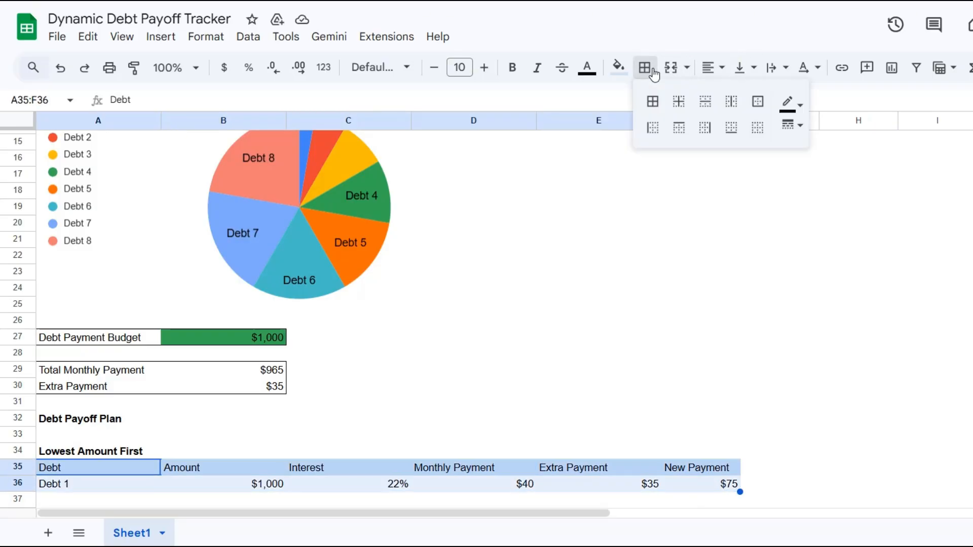
pyautogui.click(753, 104)
# - Enter the heading "Highest Interest First" in A38
pyautogui.scroll(-4, 354, 304)
pyautogui.click(56, 334)
pyautogui.write('Hi')
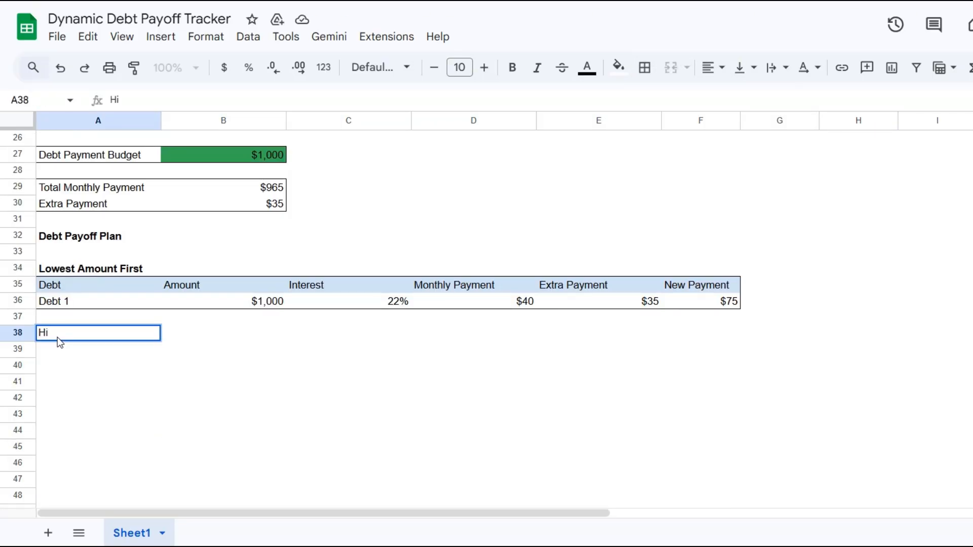
pyautogui.write('ghest Interest First')
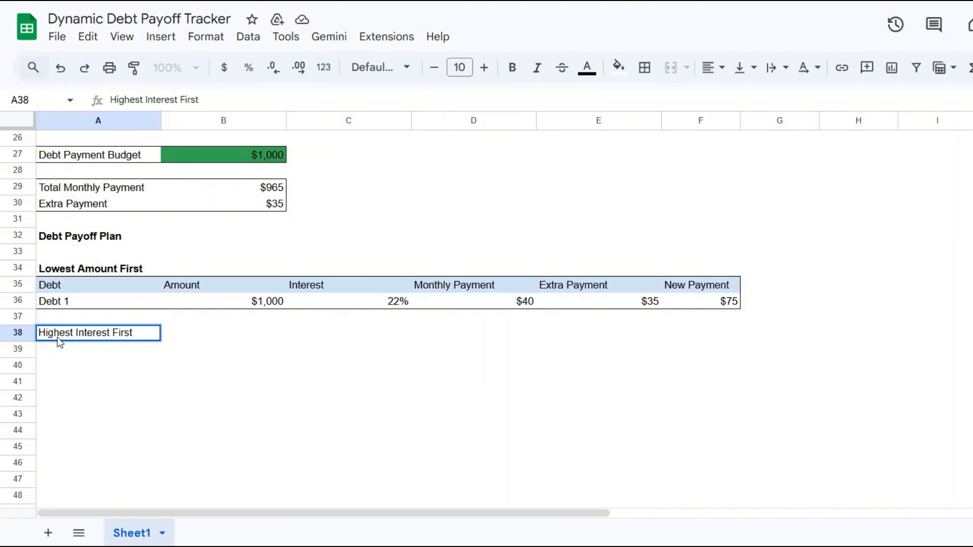
# - Bold the Highest Interest First heading in A38 and copy the header row A35:F35 into row 39
pyautogui.hotkey('ctrl', 'a')
pyautogui.hotkey('ctrl', 'b')
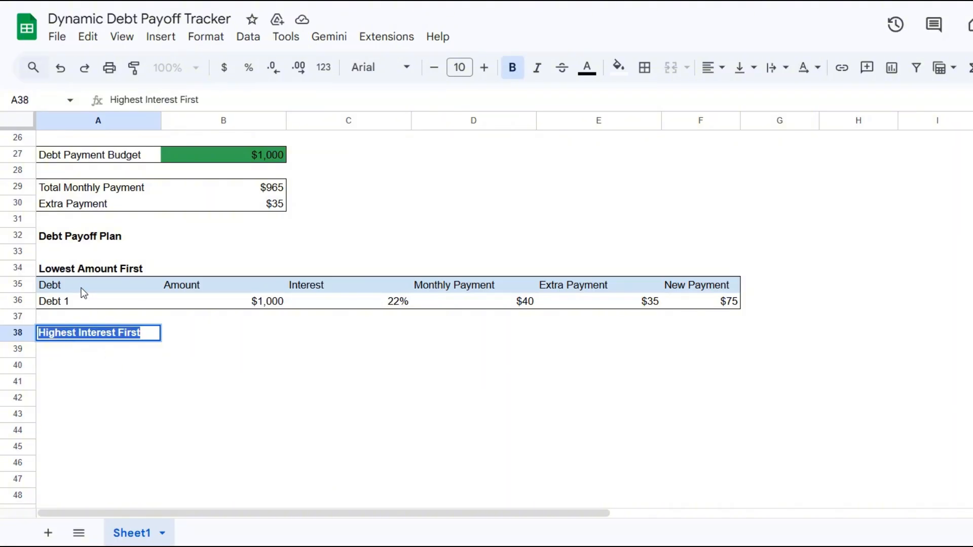
pyautogui.moveTo(81, 292); pyautogui.dragTo(685, 278)
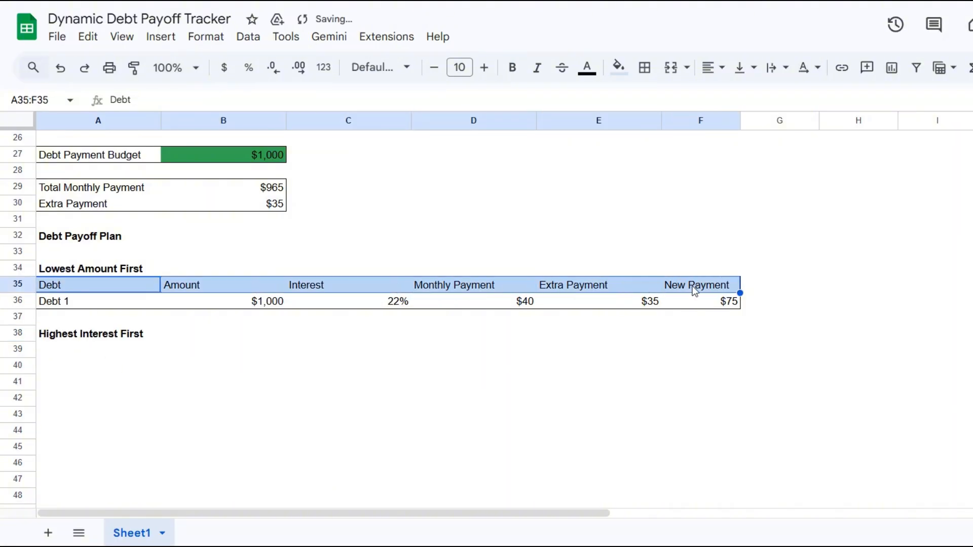
pyautogui.hotkey('ctrl', 'c')
pyautogui.click(48, 352)
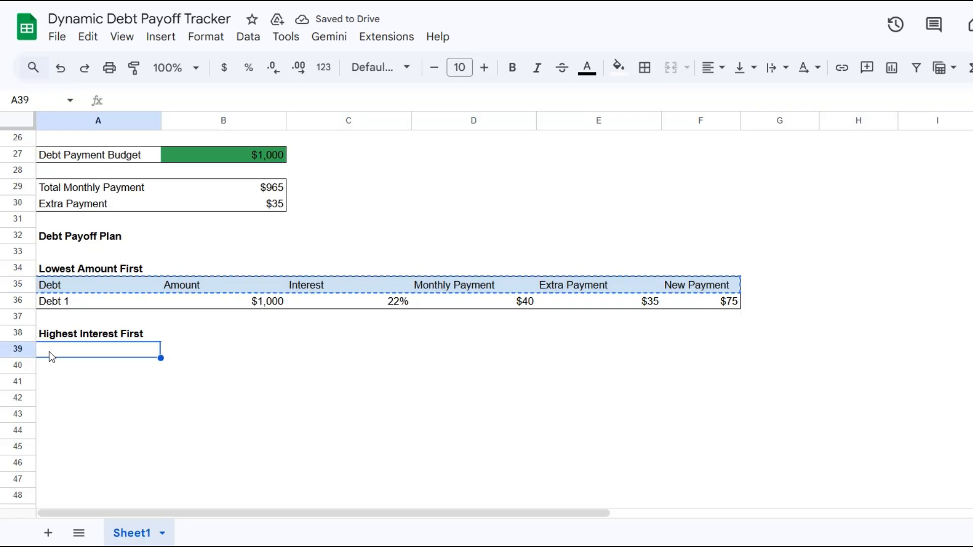
pyautogui.hotkey('ctrl', 'v')
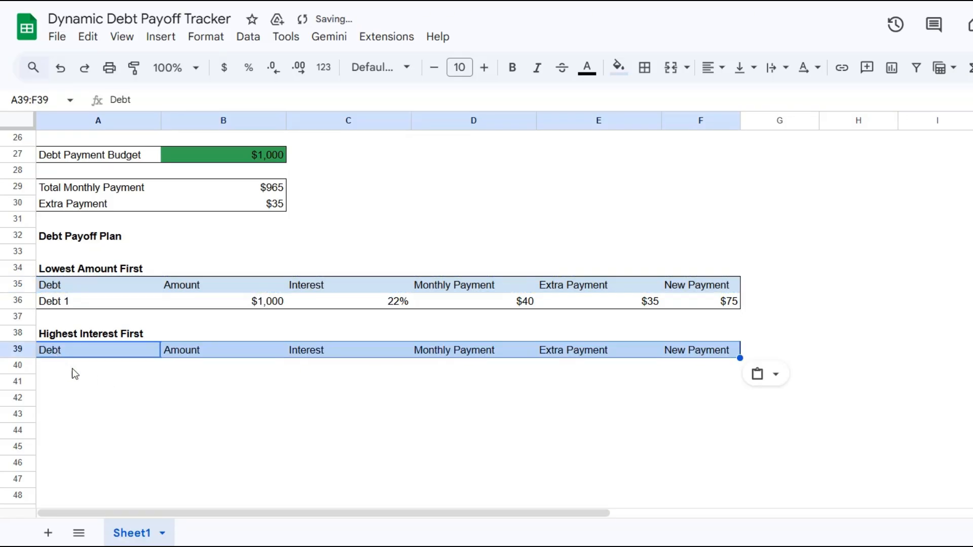
# - Right-align the Amount through New Payment headers in both payoff plan tables, B35:F35 and B39:F39
pyautogui.moveTo(188, 287); pyautogui.dragTo(685, 287)
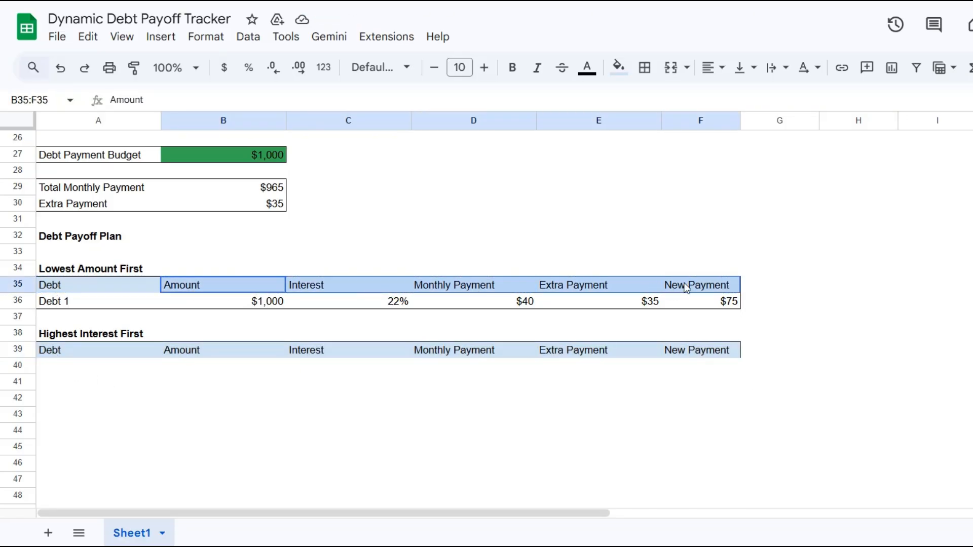
pyautogui.click(715, 68)
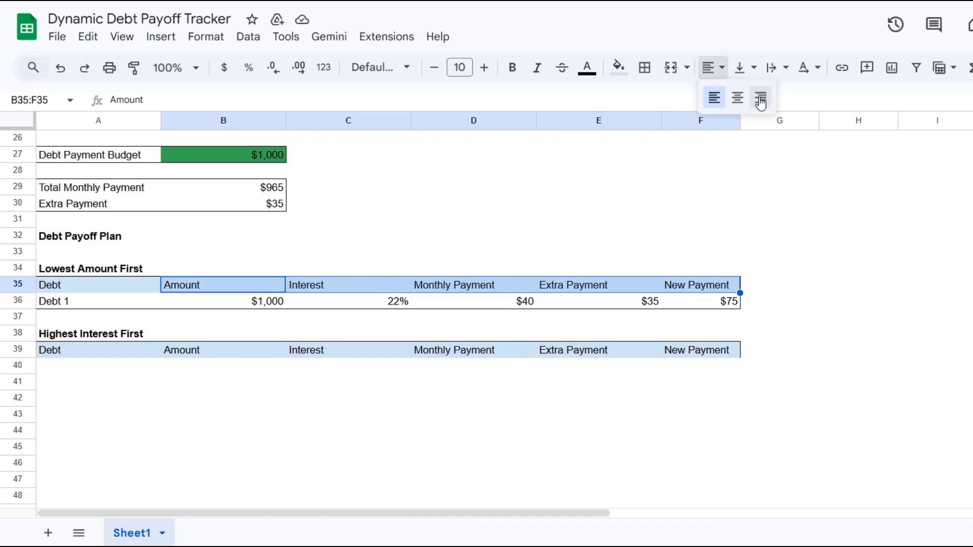
pyautogui.click(760, 103)
pyautogui.moveTo(189, 354); pyautogui.dragTo(707, 346)
pyautogui.click(722, 68)
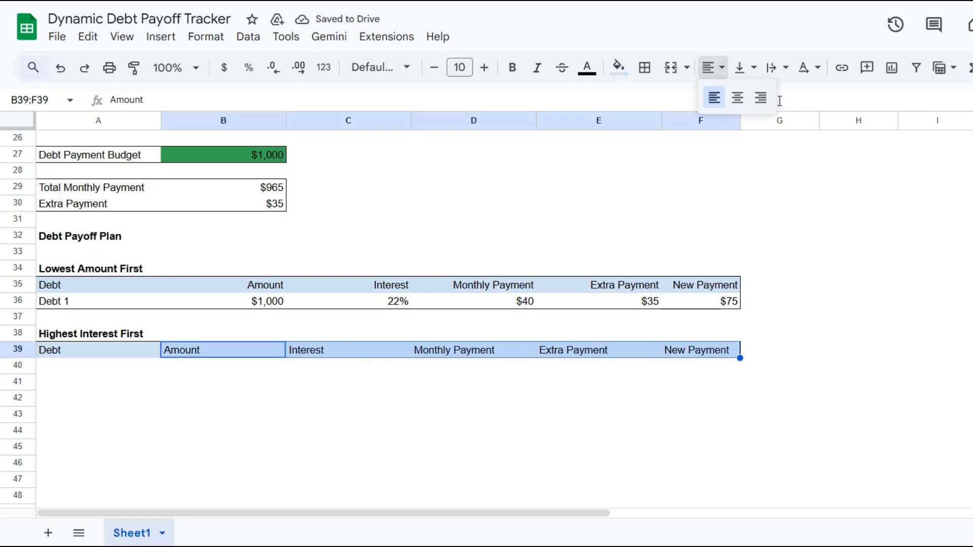
pyautogui.click(761, 97)
# - Look up the highest-interest debt's name in A40 with the formula =INDEX(A2:A9,MATCH(MAX(C2:C9),C2:C9,0))
pyautogui.click(67, 372)
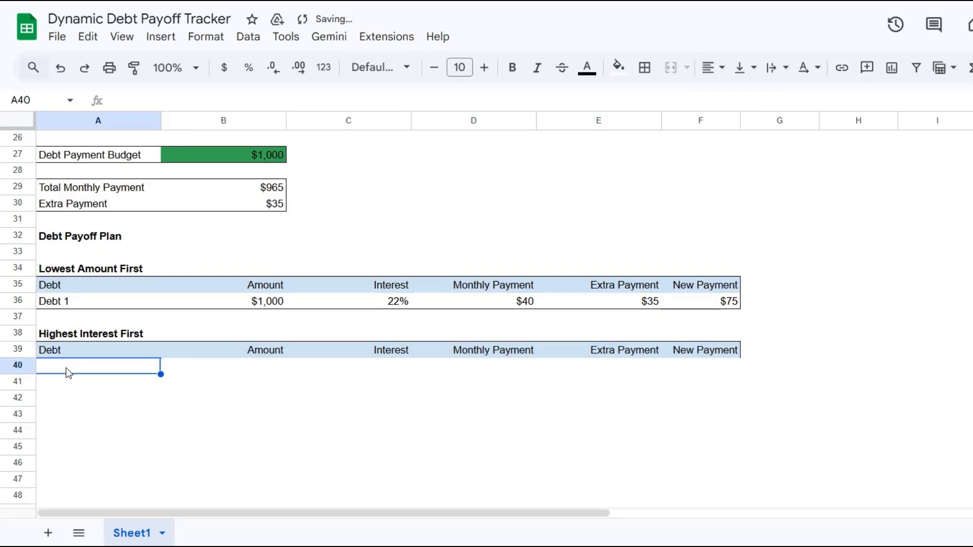
pyautogui.write('=INDEX(')
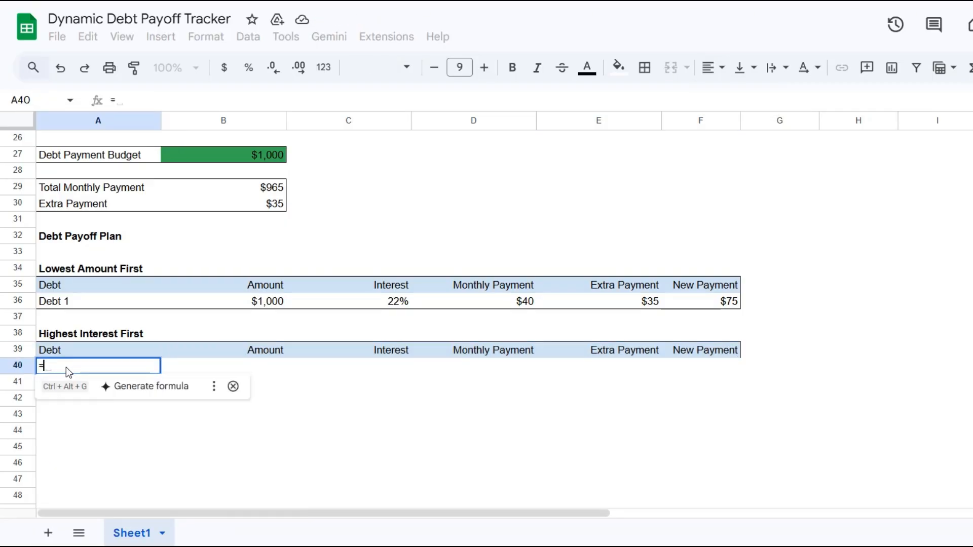
pyautogui.scroll(4, 71, 348)
pyautogui.scroll(5, 71, 347)
pyautogui.moveTo(91, 155); pyautogui.dragTo(144, 266)
pyautogui.write(',MATCH(MAX(')
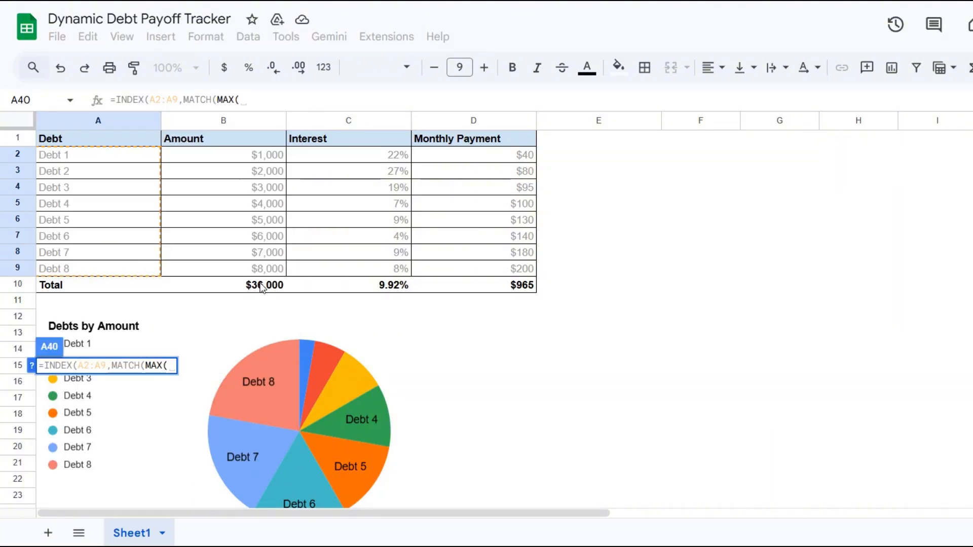
pyautogui.moveTo(355, 155); pyautogui.dragTo(397, 268)
pyautogui.write('),')
pyautogui.moveTo(402, 157); pyautogui.dragTo(398, 268)
pyautogui.write(',')
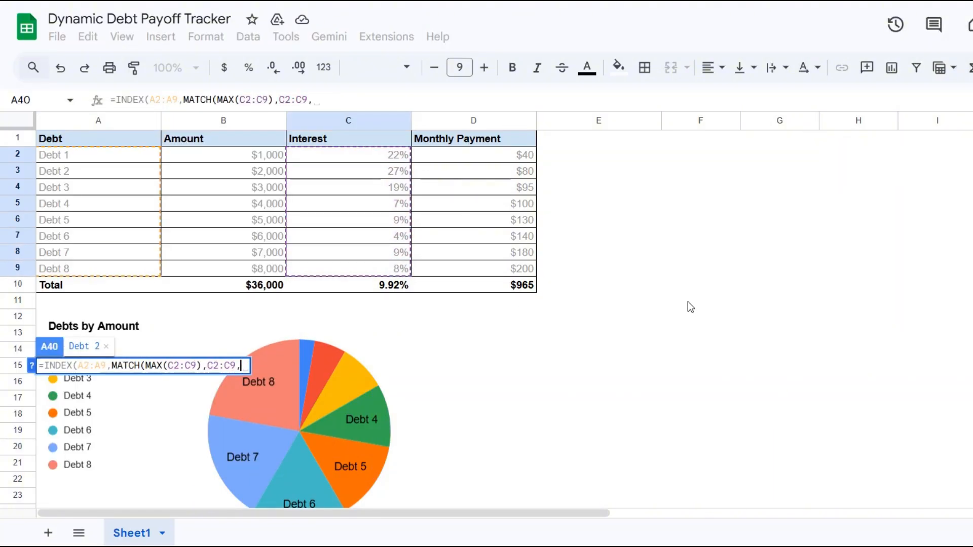
pyautogui.write('0)')
pyautogui.press('Return')
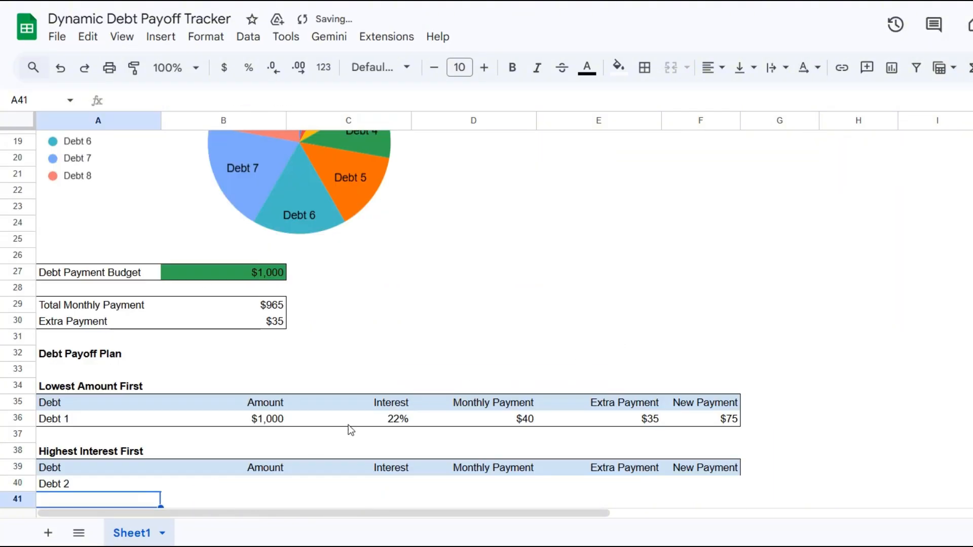
# - Look up the debt's Amount in B40 with =INDEX(B2:B9,MATCH(A40,A2:A9,0)), and fill its Interest in C40 and Monthly Payment in D40
pyautogui.click(223, 479)
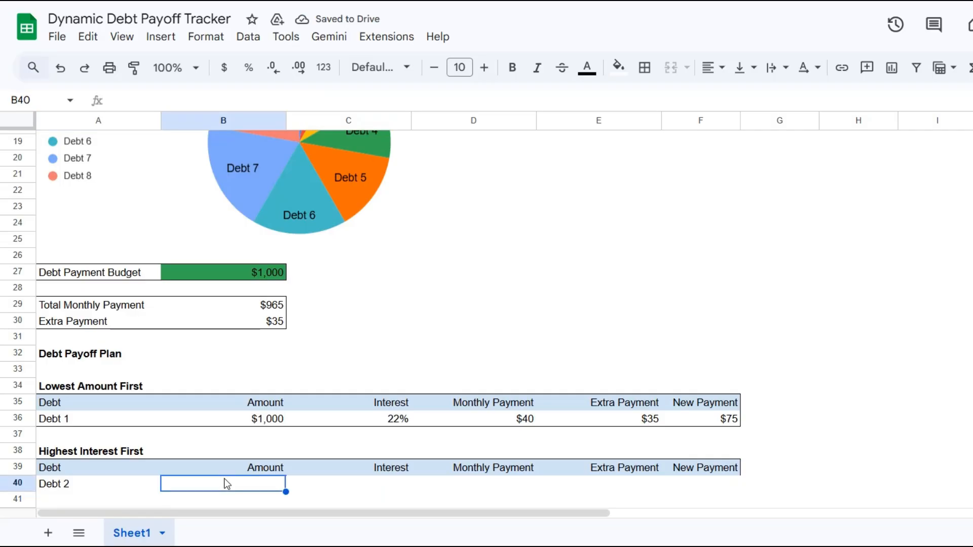
pyautogui.write('=INDEX(')
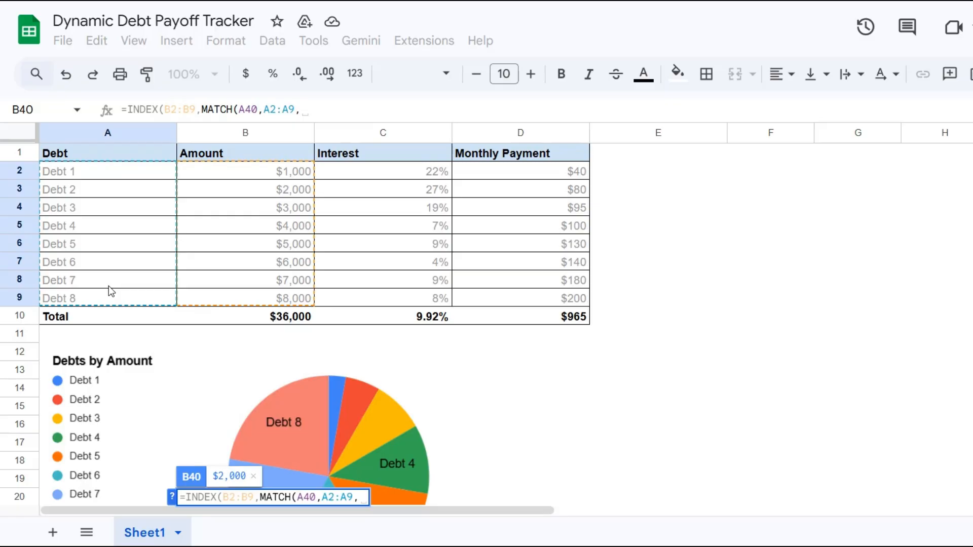
pyautogui.write('0))')
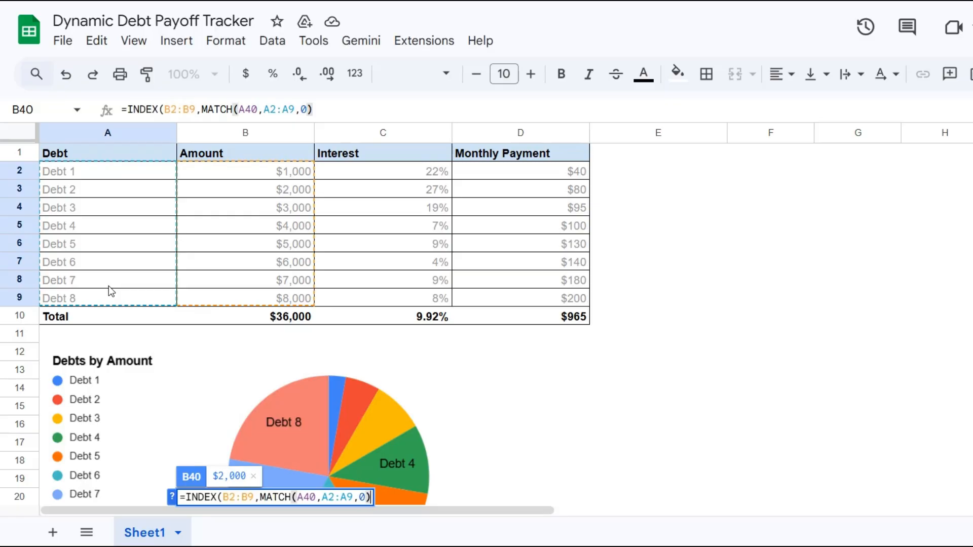
pyautogui.press('Return')
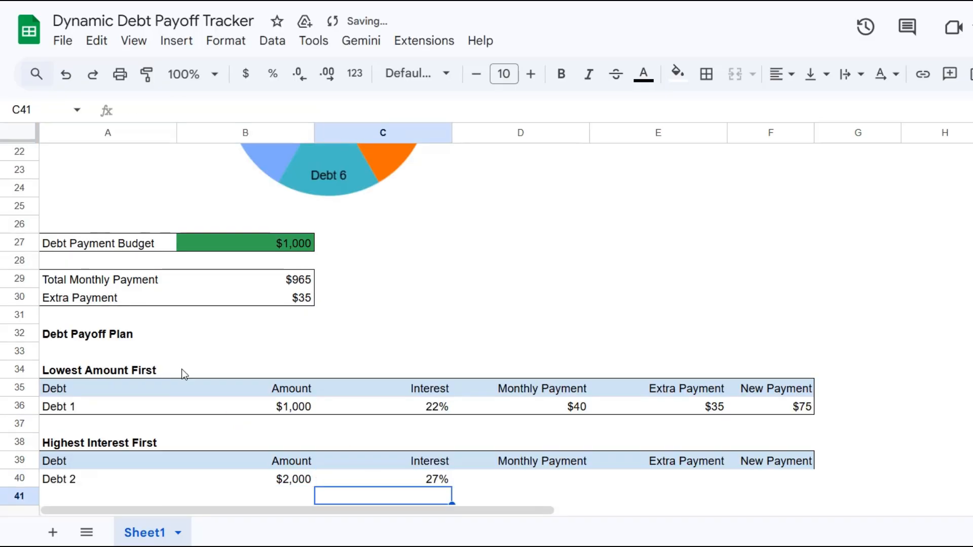
pyautogui.click(510, 484)
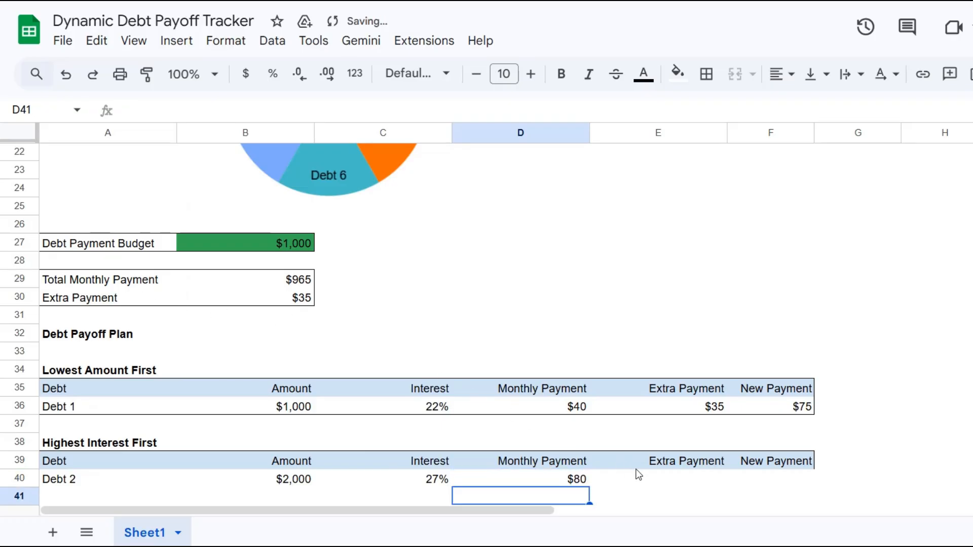
# - Link the Highest Interest First plan's Extra Payment in E40 to the summary value with the formula =B30
pyautogui.click(667, 482)
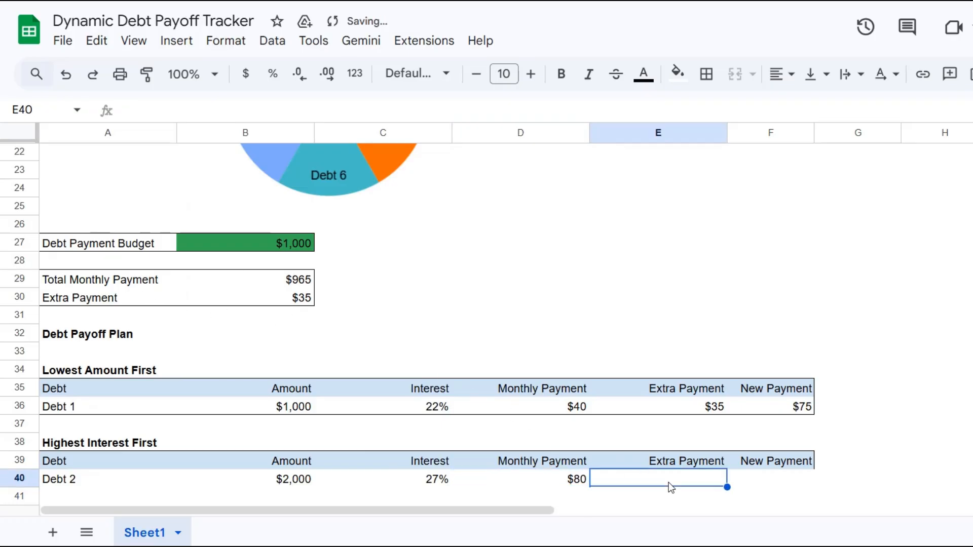
pyautogui.write('=')
pyautogui.click(307, 297)
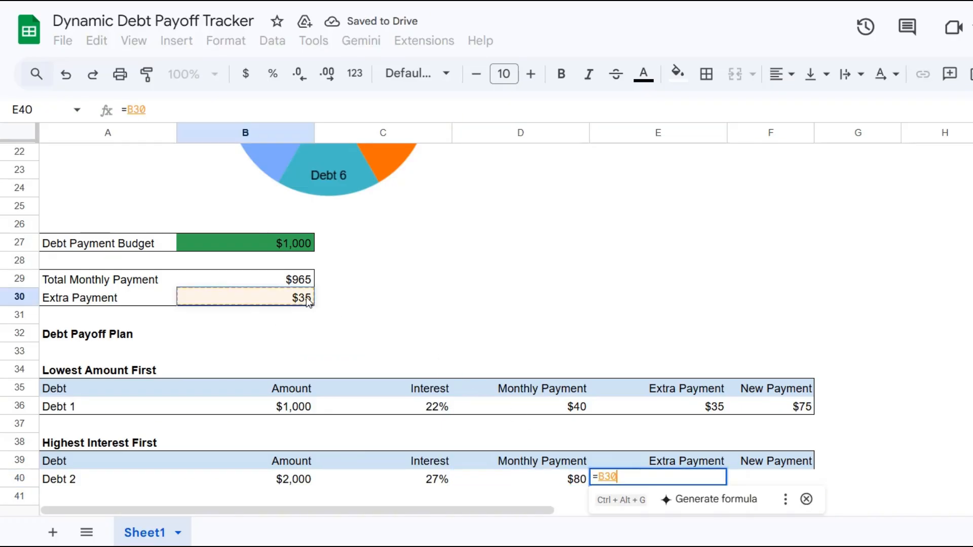
pyautogui.press('Return')
# - Calculate the Highest Interest First plan's New Payment in F40 with the formula =D40+E40
pyautogui.click(757, 481)
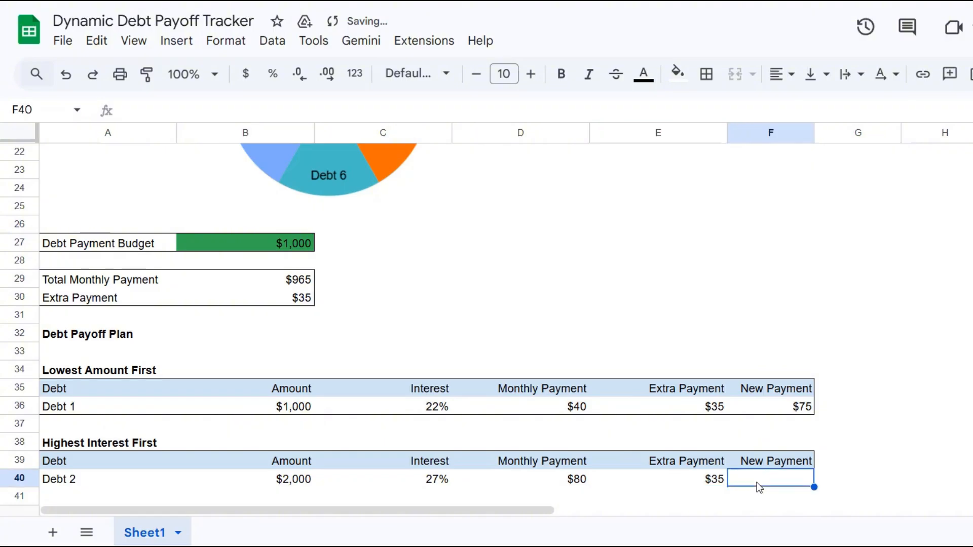
pyautogui.write('=')
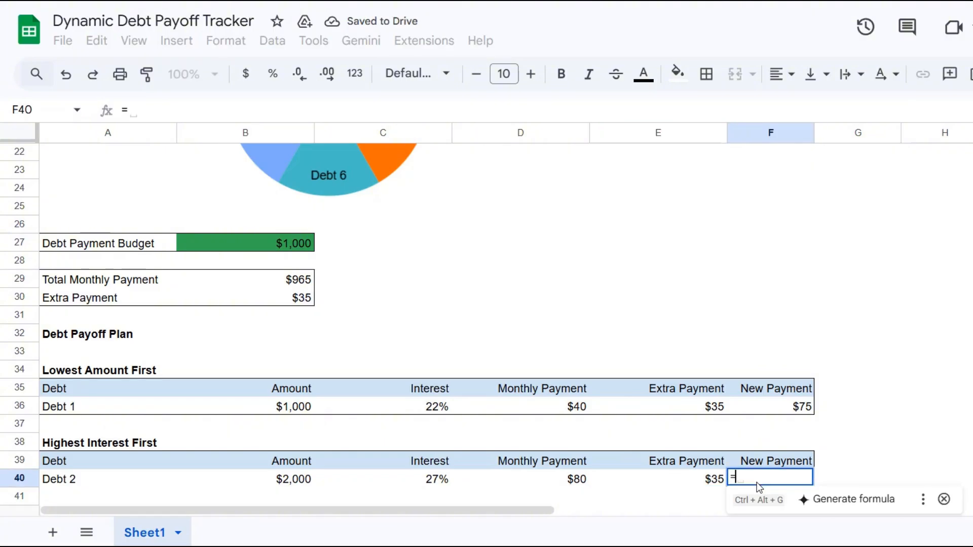
pyautogui.click(578, 481)
pyautogui.write('+')
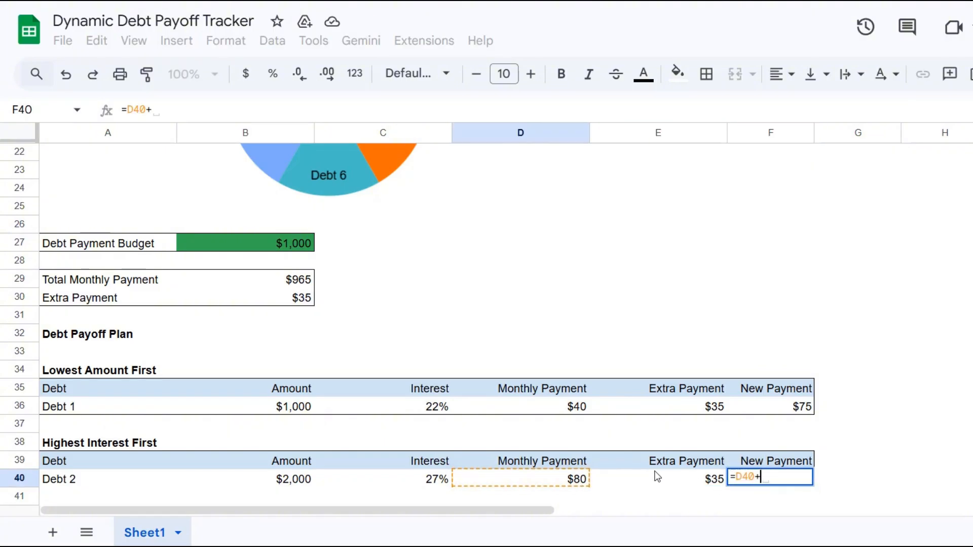
pyautogui.click(659, 476)
pyautogui.press('Return')
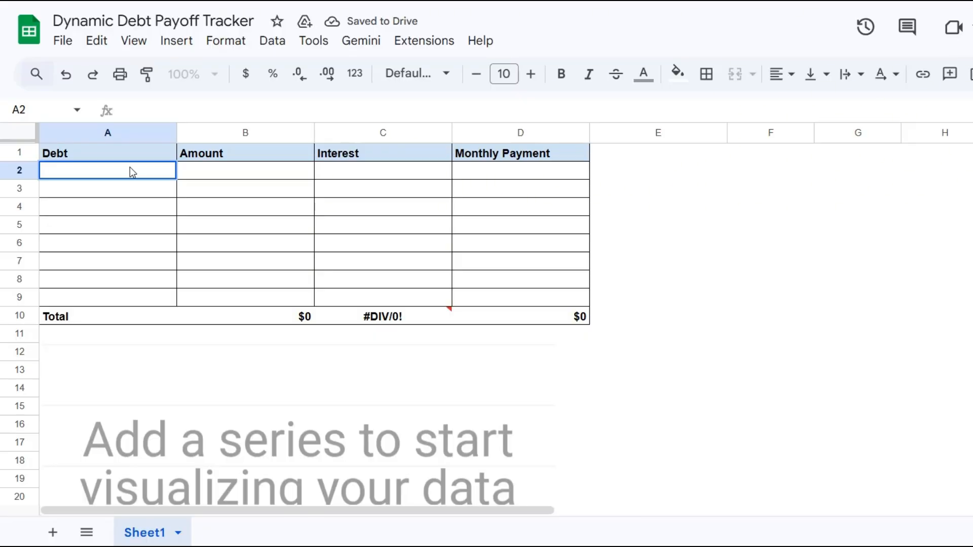
# - Enter Used Car Loan in row 2 of the debt table with amount 21450, interest 10% and monthly payment 455
pyautogui.write('Used ')
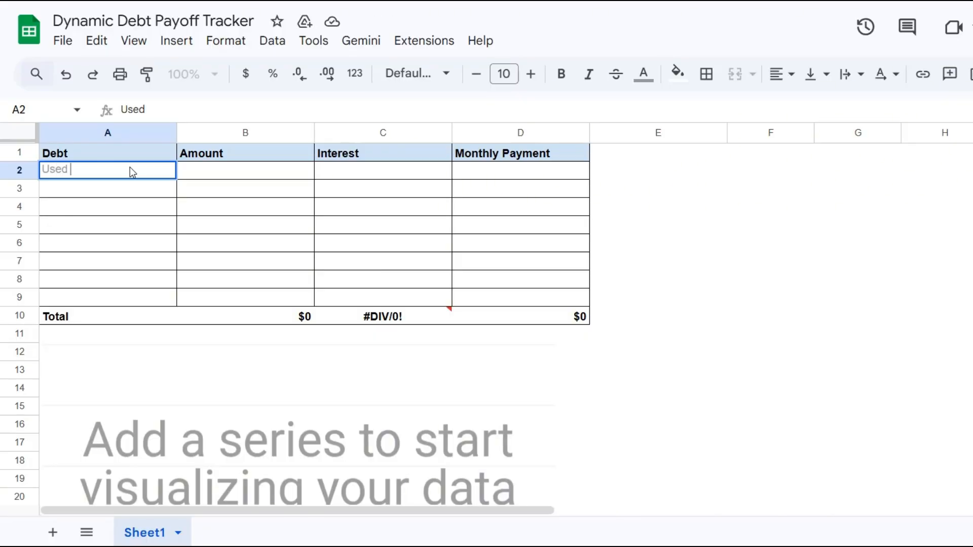
pyautogui.write('Car Loan')
pyautogui.press('Tab')
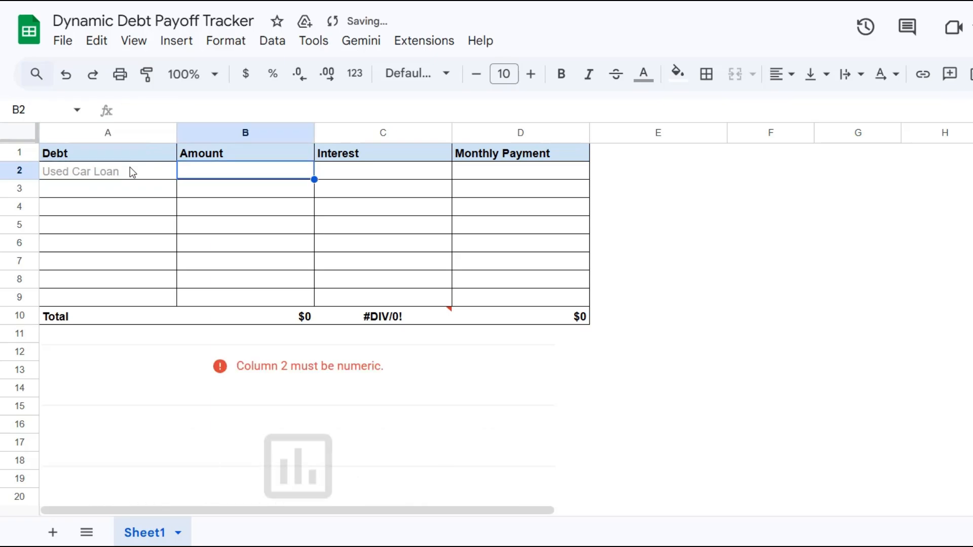
pyautogui.write('21450')
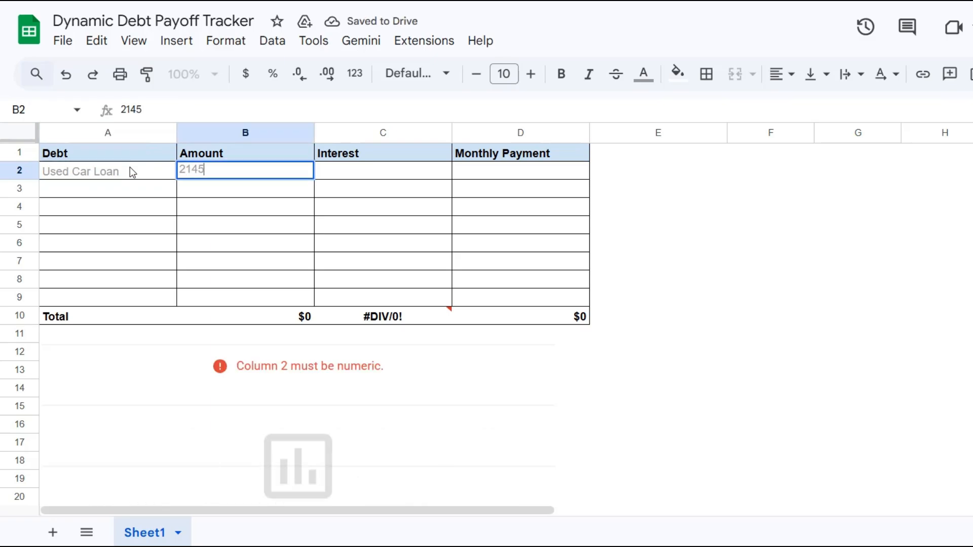
pyautogui.press('Tab')
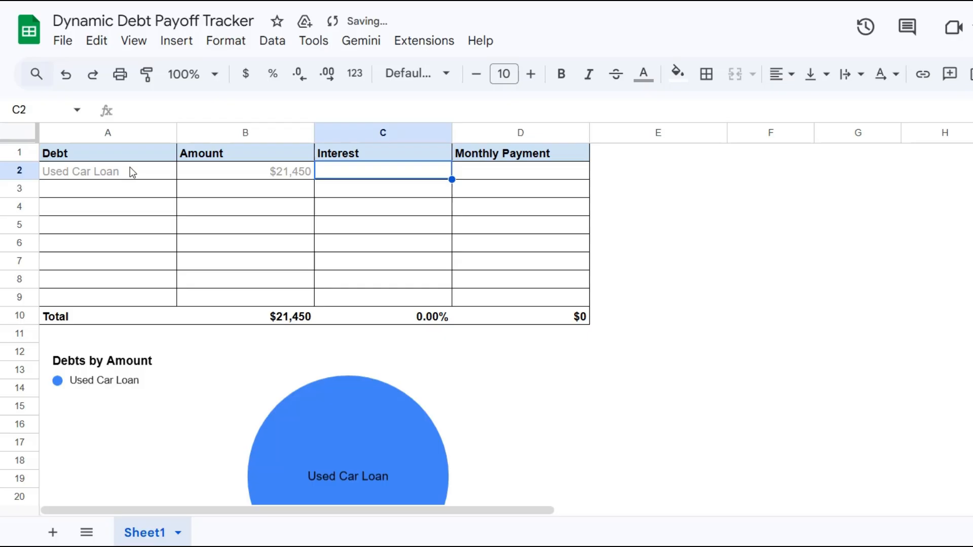
pyautogui.write('10')
pyautogui.press('Tab')
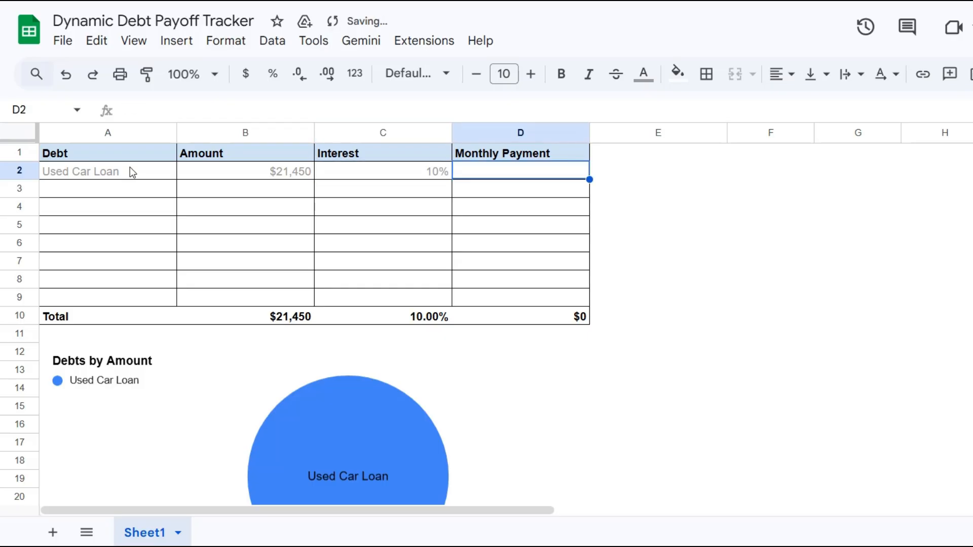
pyautogui.write('455')
pyautogui.press('Return')
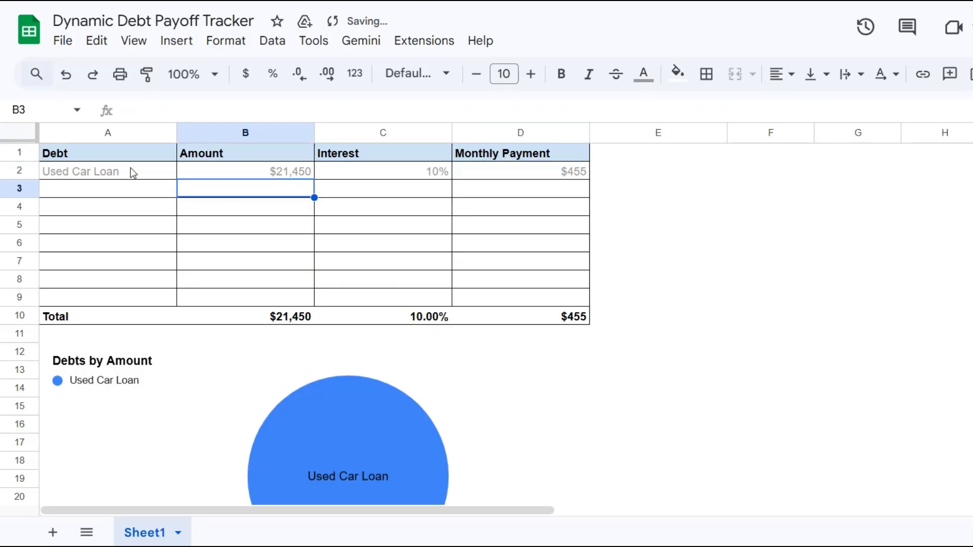
# - Enter Federal Student Loan in row 3 of the debt table with amount 37,200, interest 7% and monthly payment 380
pyautogui.press('Left')
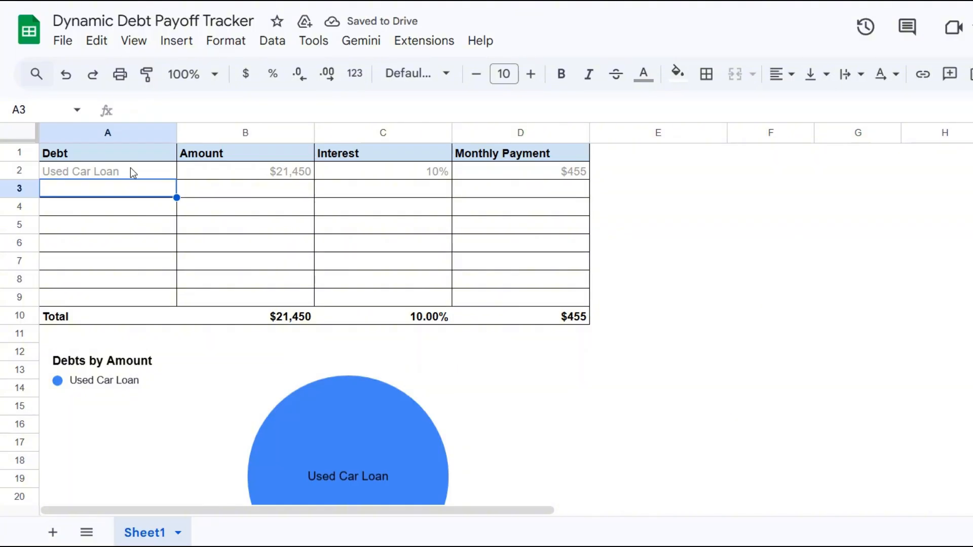
pyautogui.write('Federal Student L')
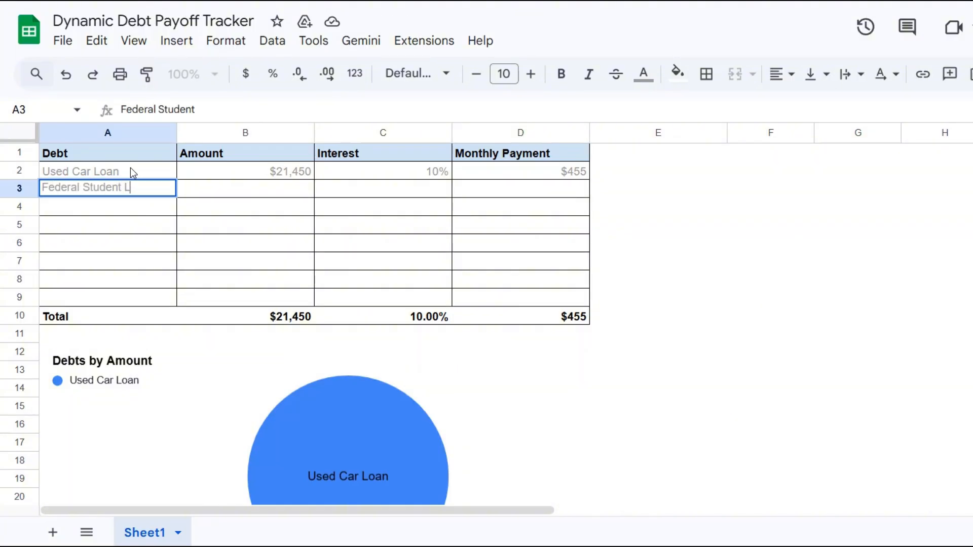
pyautogui.write('oan')
pyautogui.press('Tab')
pyautogui.write('37,200')
pyautogui.press('Tab')
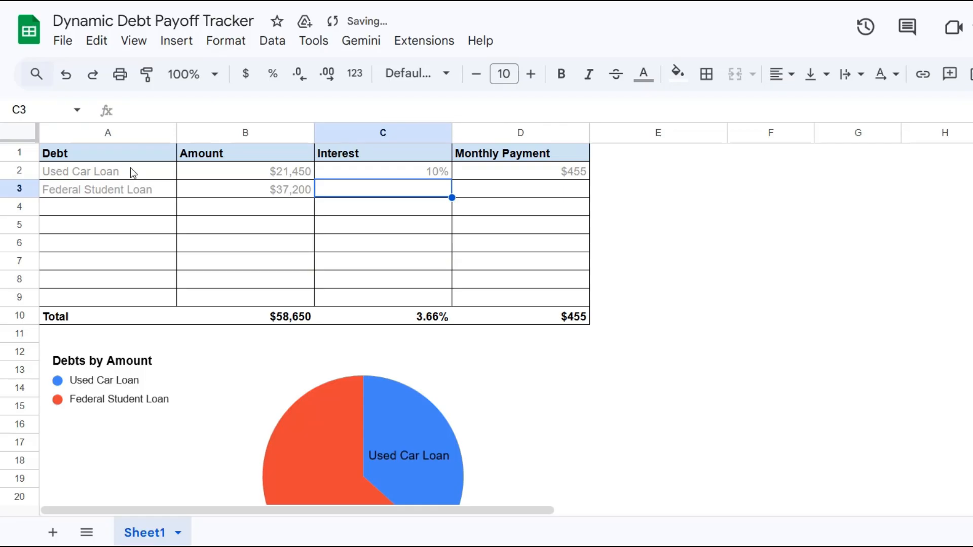
pyautogui.write('7')
pyautogui.press('Tab')
pyautogui.write('380')
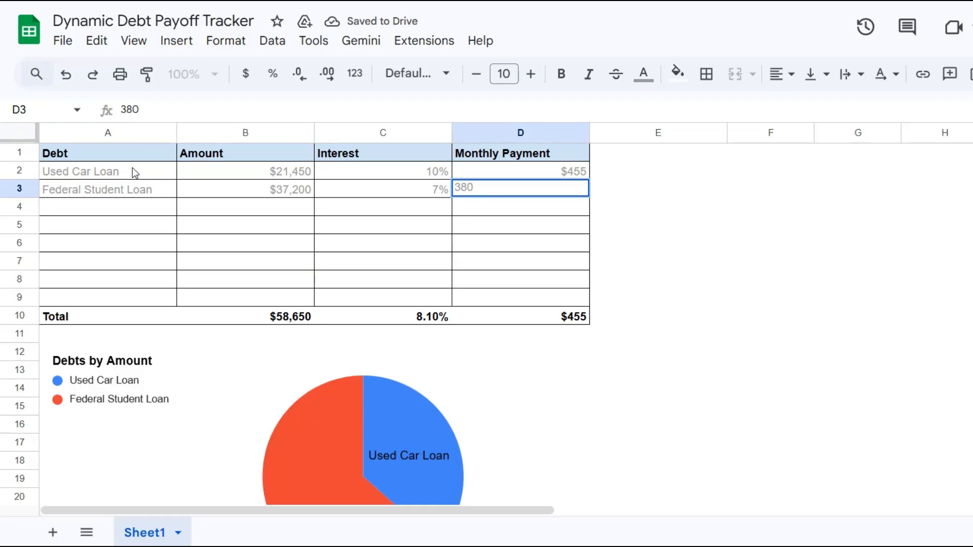
pyautogui.press('Return')
# - Enter Chasing Freedom (CC) in row 4 of the debt table with amount 6200, interest 25% and monthly payment 185
pyautogui.write('Chasing Freedom (CC)')
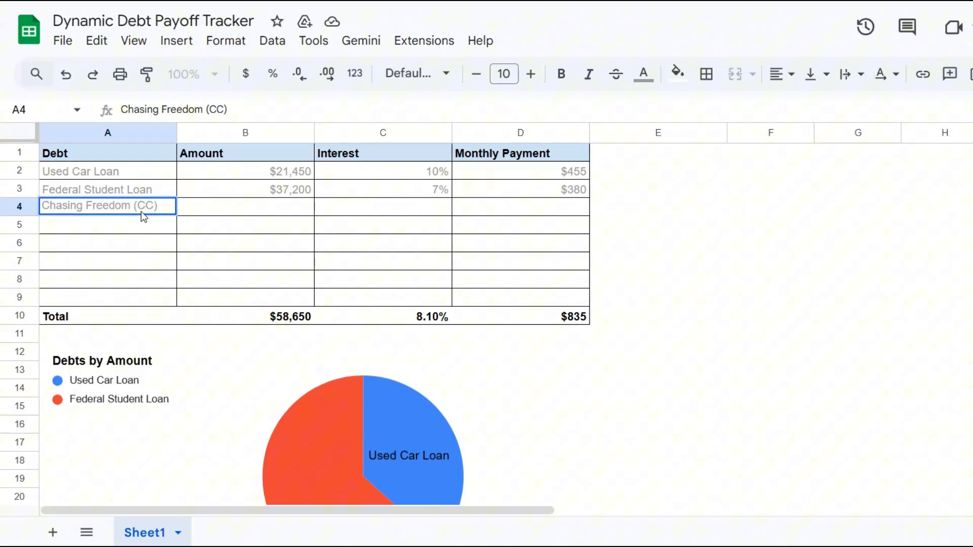
pyautogui.press('Tab')
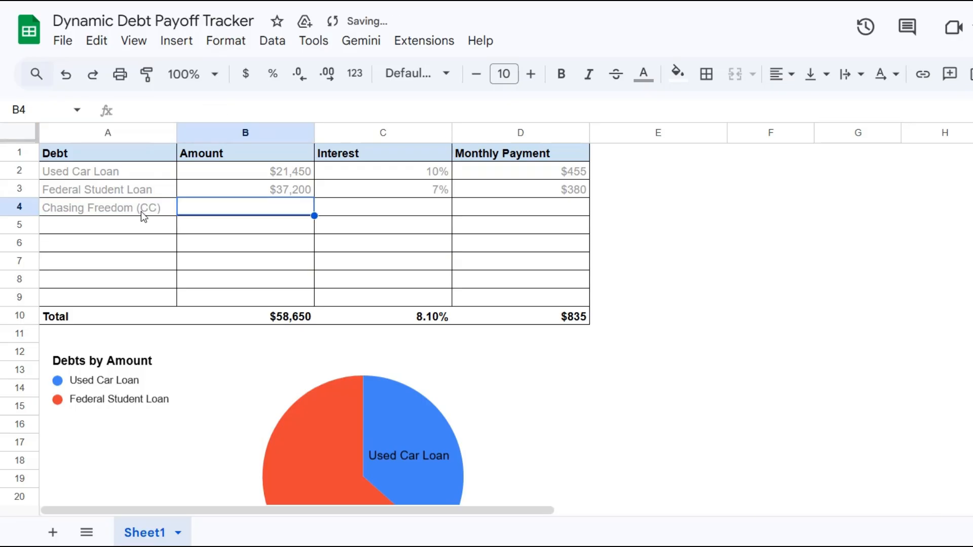
pyautogui.write('6200')
pyautogui.press('Tab')
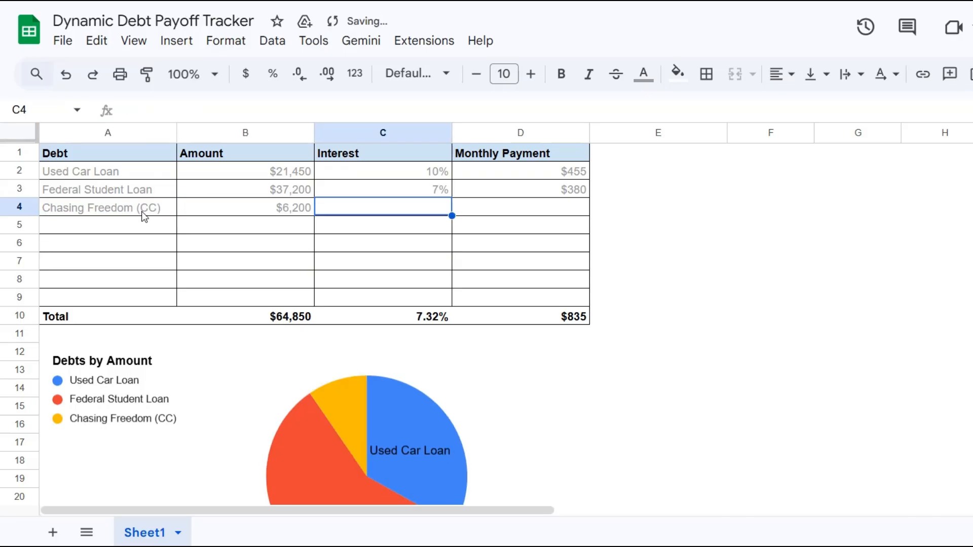
pyautogui.write('25')
pyautogui.press('Tab')
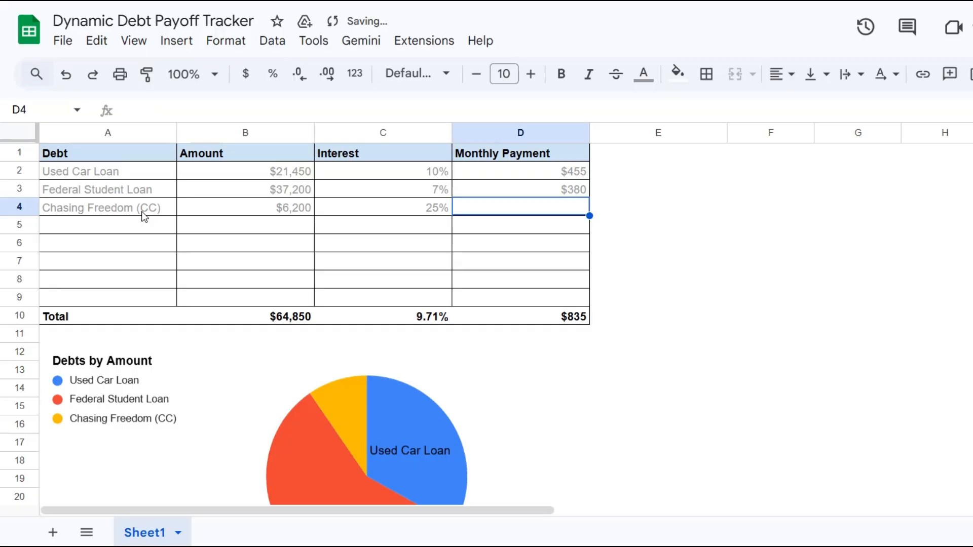
pyautogui.write('185')
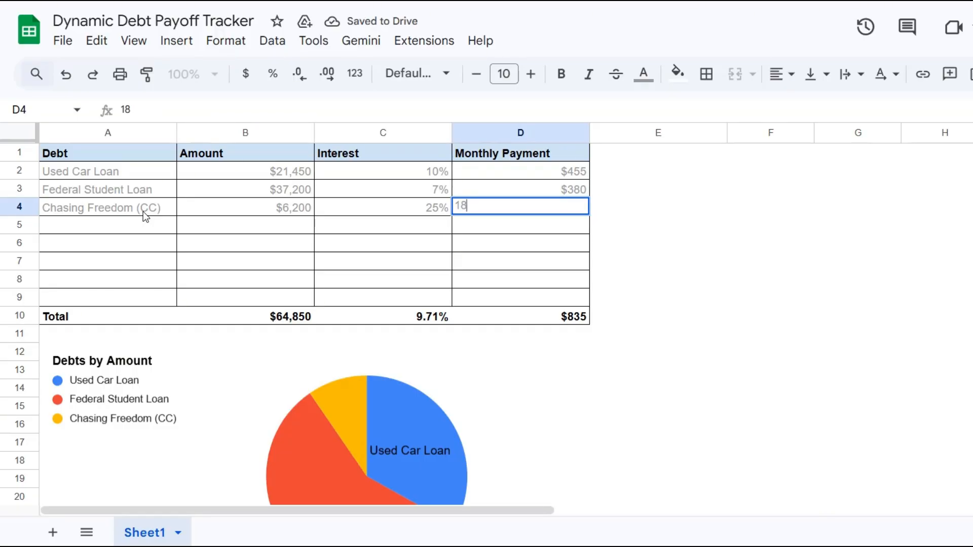
pyautogui.press('Up')
# - Enter Sofi Personal Loan in row 5 of the debt table with amount 12,500, interest 11% and monthly payment 315
pyautogui.press('Down')
pyautogui.press('Down')
pyautogui.press('Left')
pyautogui.press('Left')
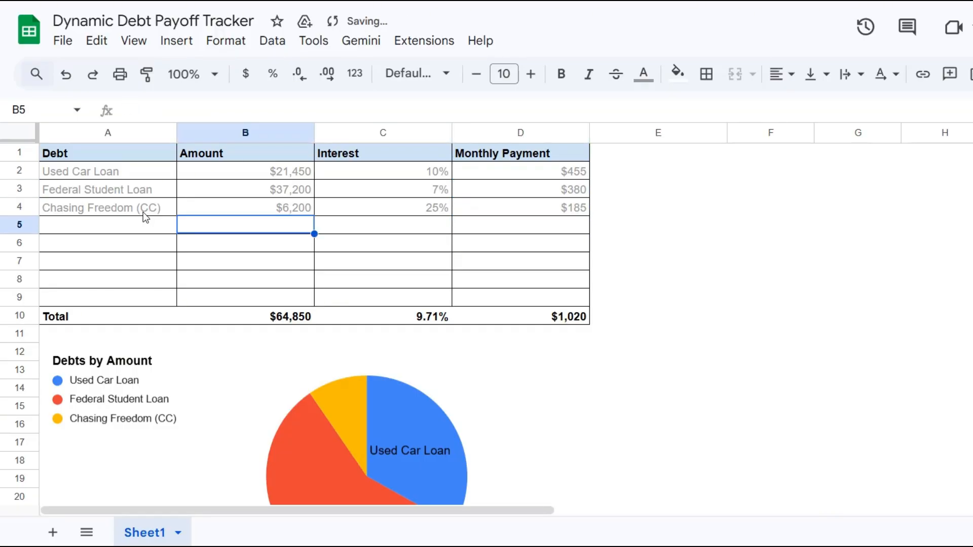
pyautogui.press('Left')
pyautogui.write('Sofi Personal Loan')
pyautogui.press('Tab')
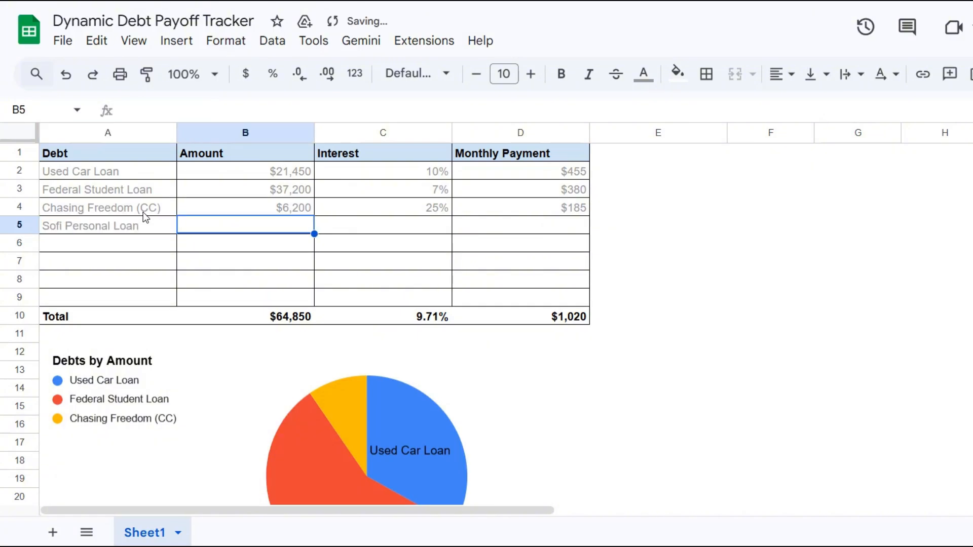
pyautogui.write('12,500')
pyautogui.press('Tab')
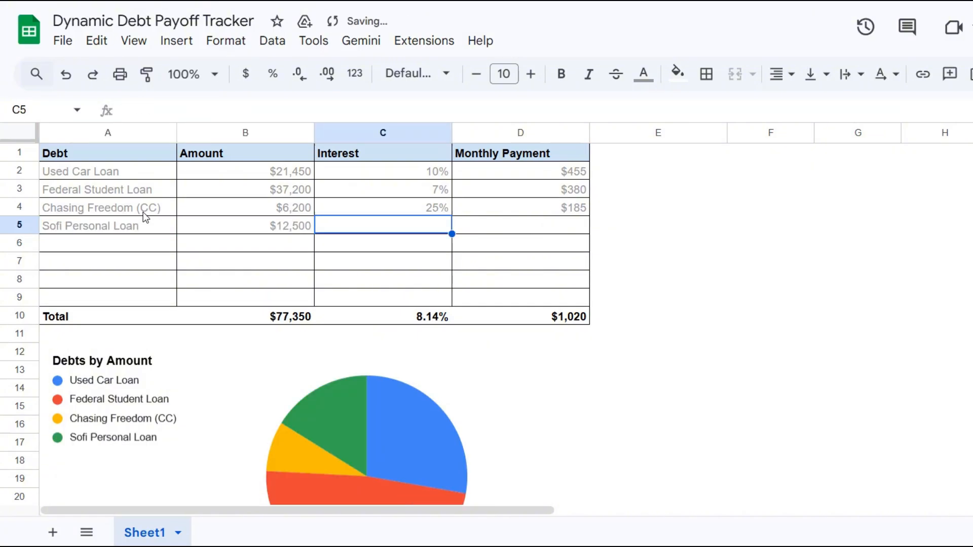
pyautogui.write('11')
pyautogui.press('Tab')
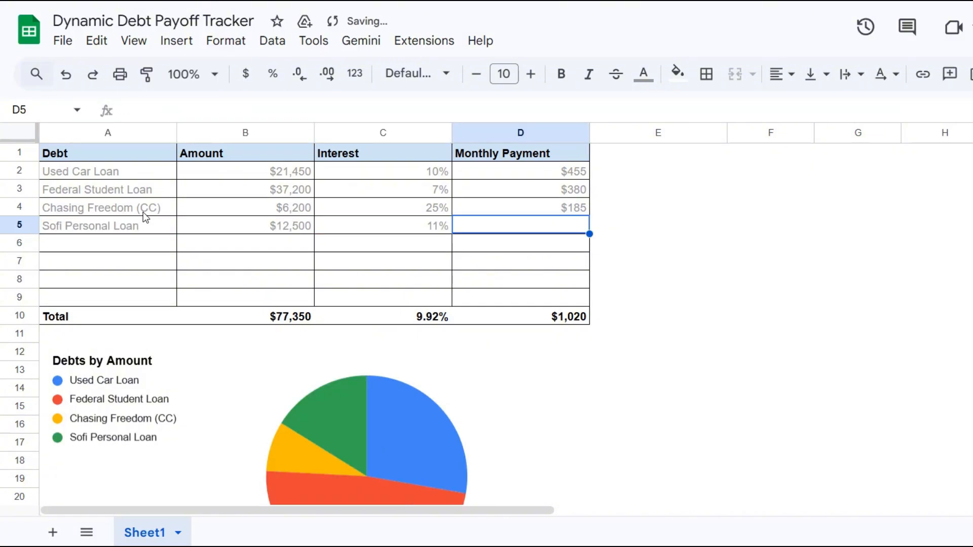
pyautogui.write('315')
pyautogui.press('Tab')
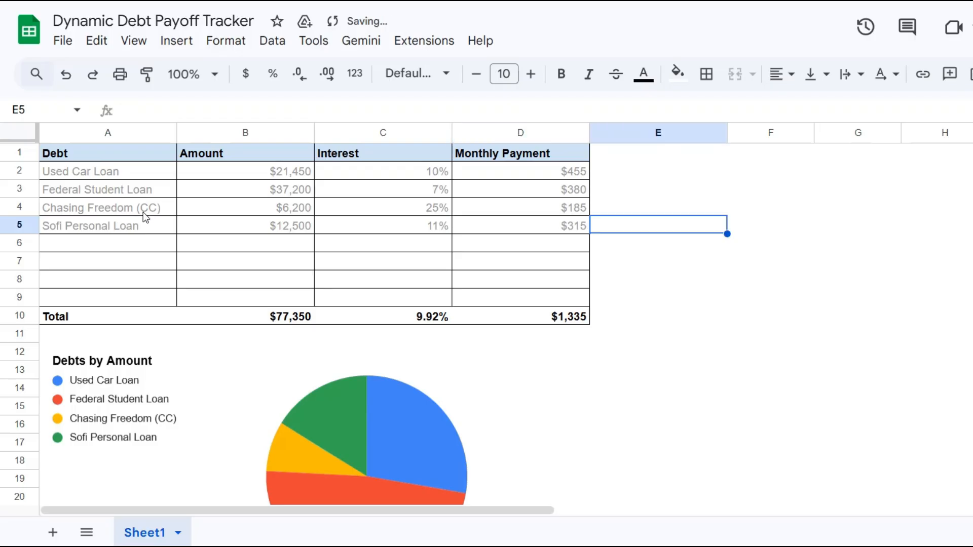
# - Enter Medical Bill in row 6 of the debt table with amount 2,800, interest 3% and monthly payment 150, and dismiss the data analysis suggestion
pyautogui.press('Return')
pyautogui.press('Left')
pyautogui.press('Left')
pyautogui.press('Left')
pyautogui.press('Left')
pyautogui.write('M')
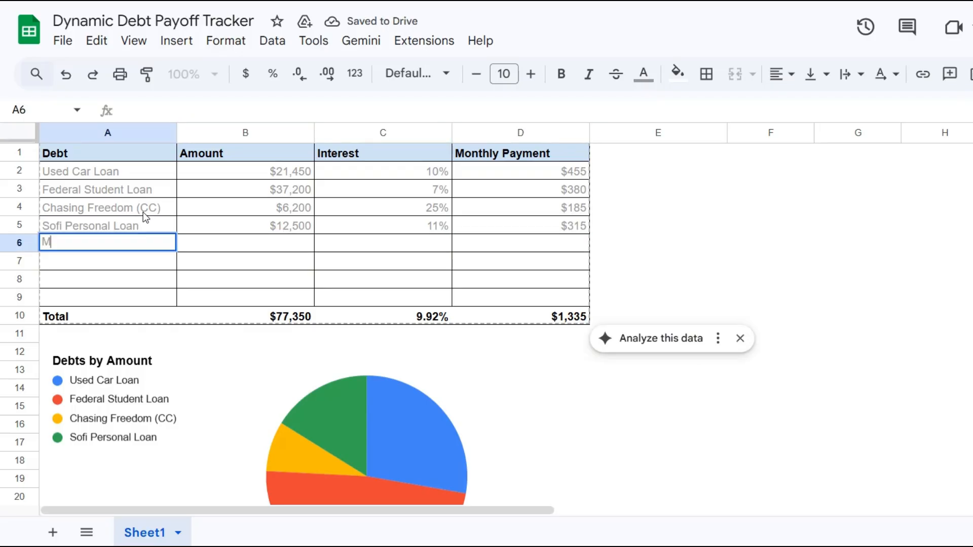
pyautogui.write('edical Bill')
pyautogui.press('Tab')
pyautogui.write('2')
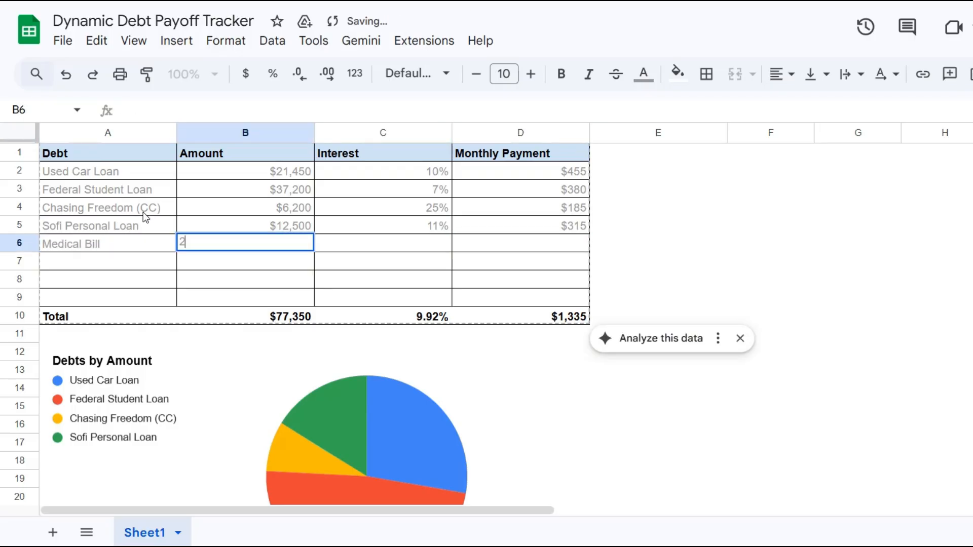
pyautogui.write(',800')
pyautogui.press('Tab')
pyautogui.write('3')
pyautogui.press('Tab')
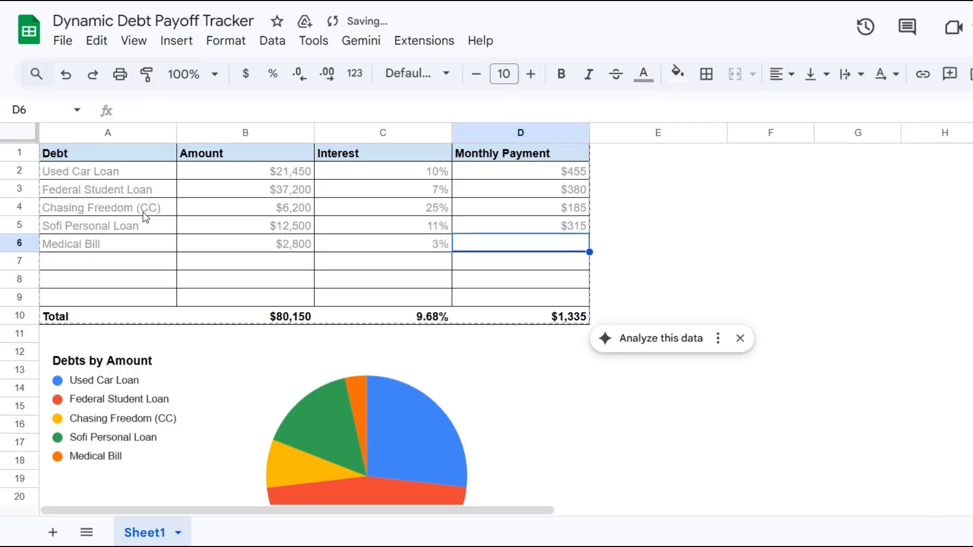
pyautogui.write('150')
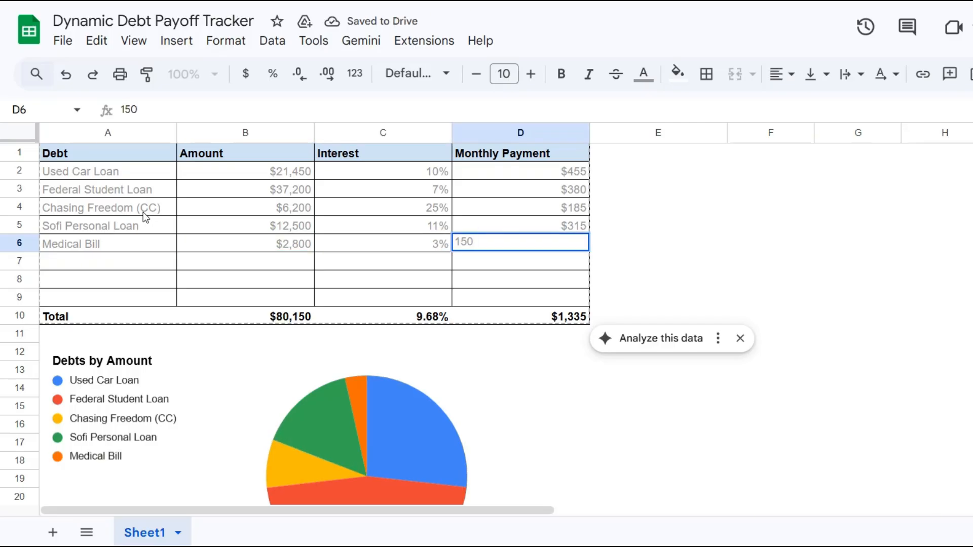
pyautogui.press('Return')
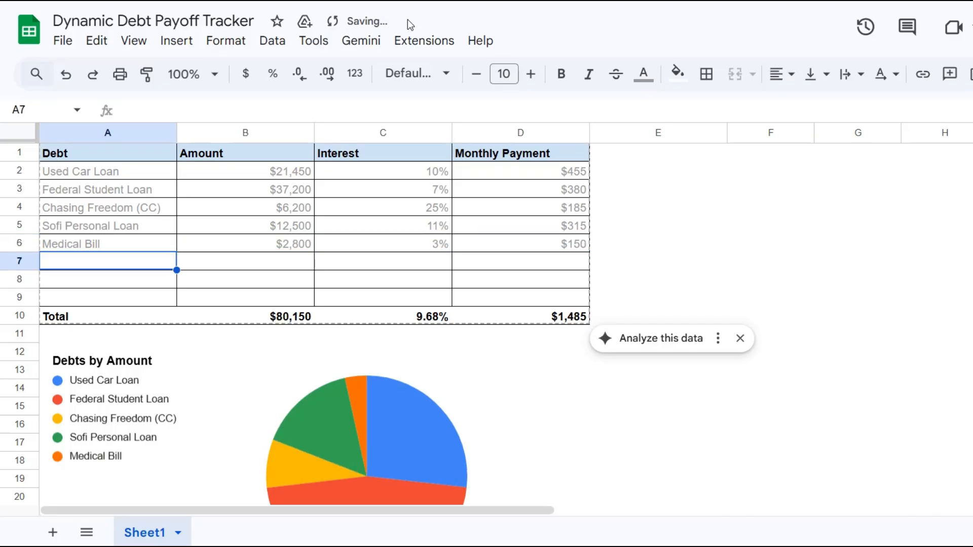
pyautogui.click(740, 338)
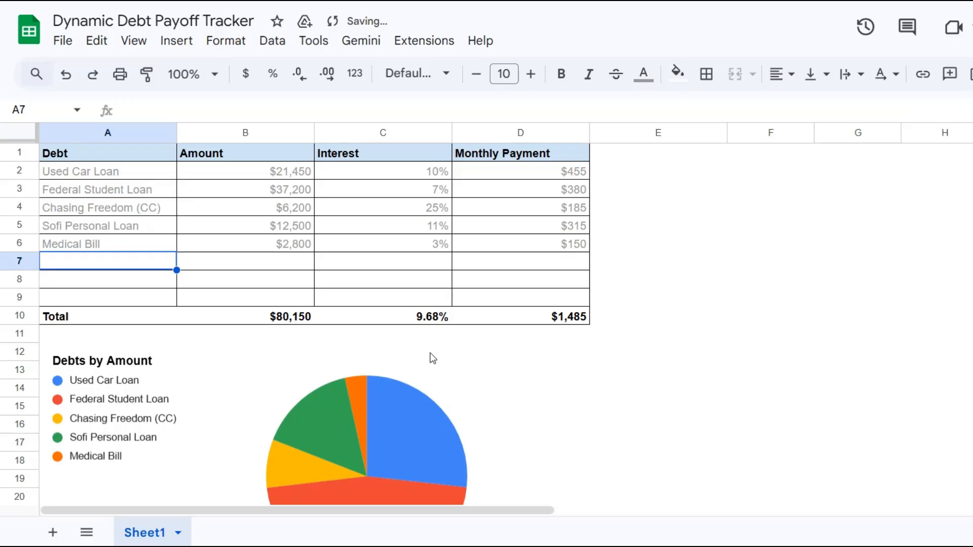
# - Set the Debt Payment Budget in B27 to 1785
pyautogui.scroll(-5, 429, 355)
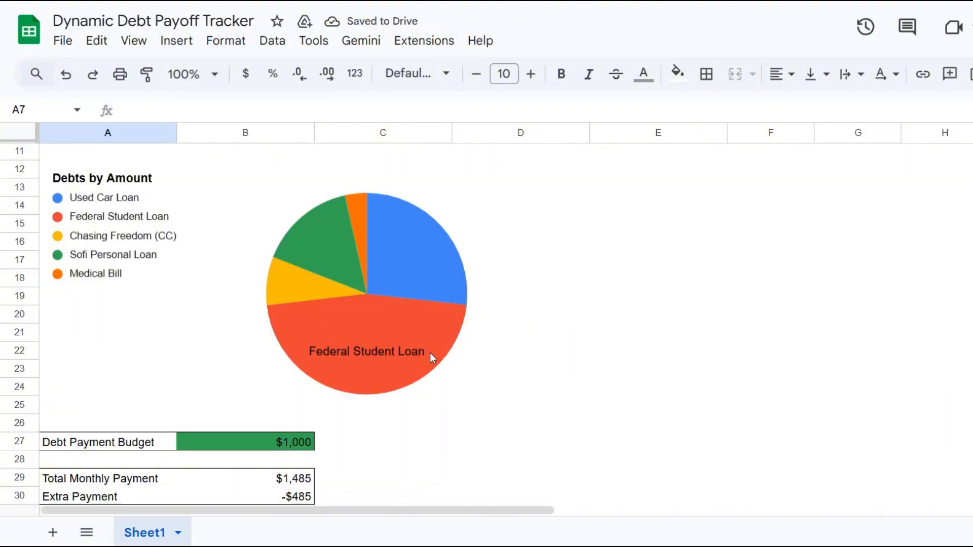
pyautogui.scroll(-3, 430, 353)
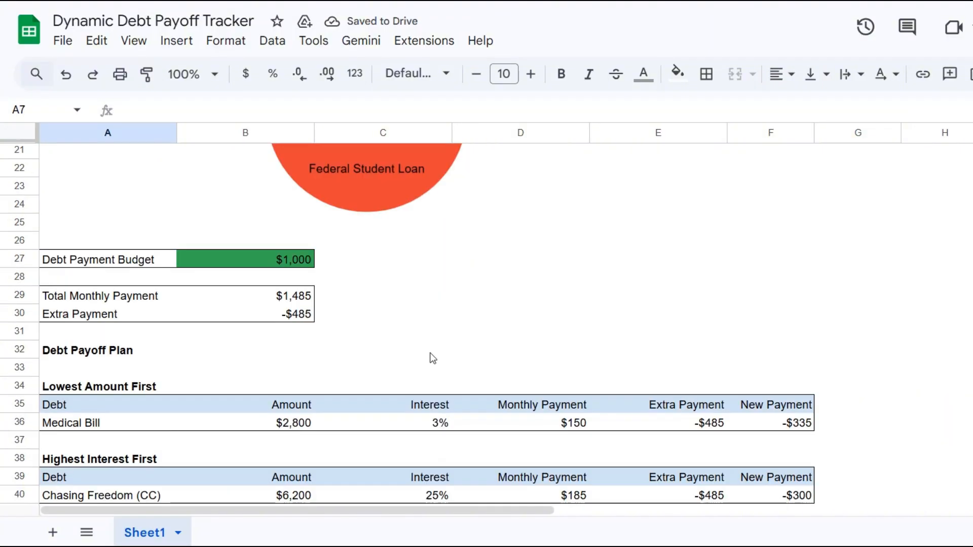
pyautogui.doubleClick(306, 259)
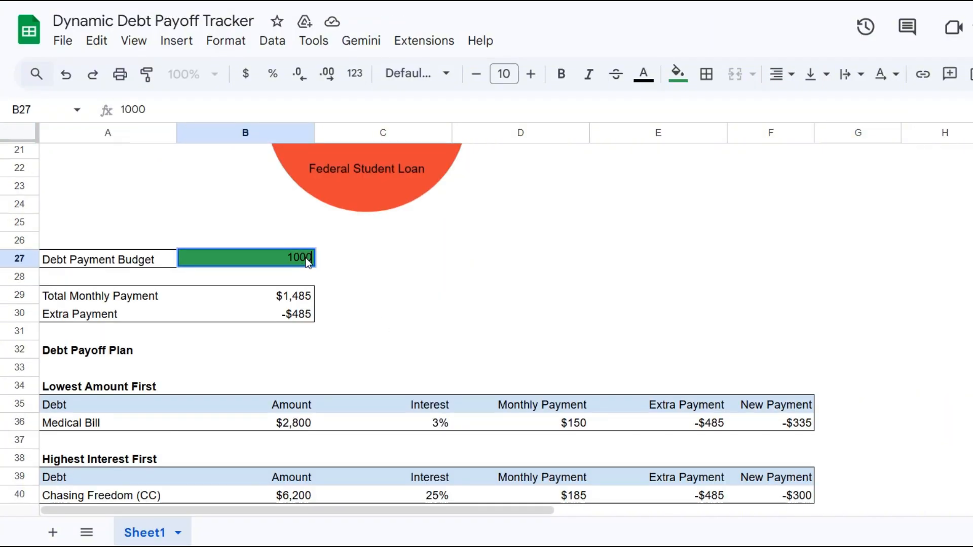
pyautogui.press('BackSpace')
pyautogui.press('BackSpace')
pyautogui.press('BackSpace')
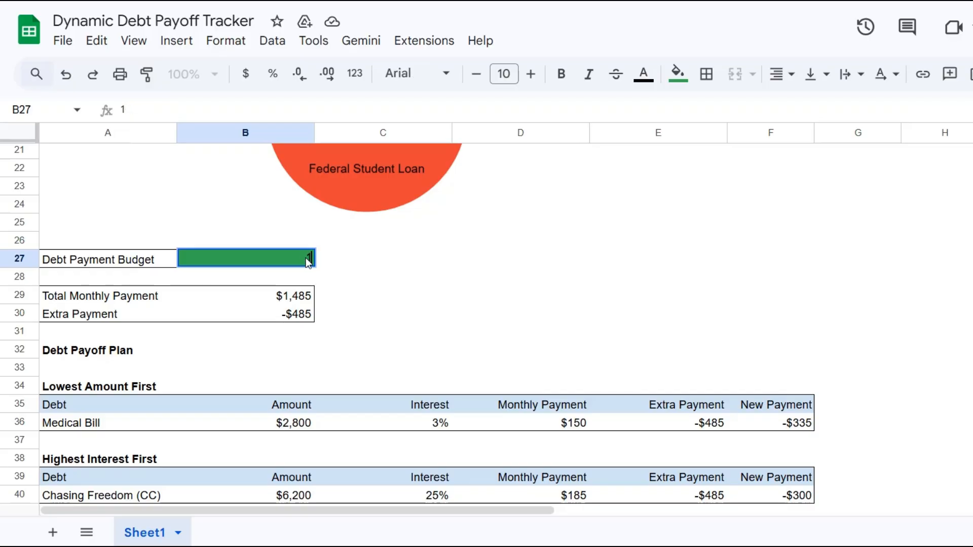
pyautogui.write('785')
pyautogui.press('Return')
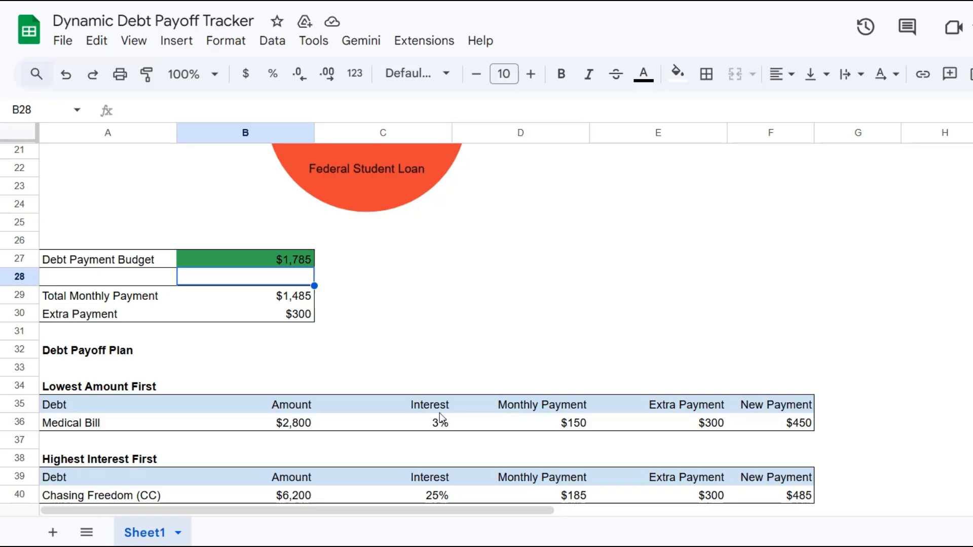
# - Review the debt table, the payment summary and the Lowest Amount First and Highest Interest First payoff plans
pyautogui.scroll(7, 383, 408)
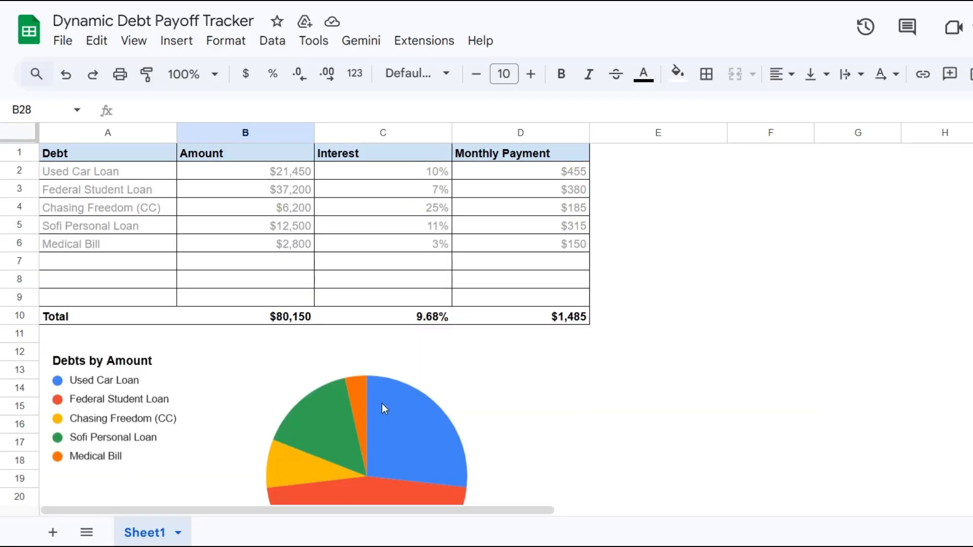
pyautogui.scroll(-10, 382, 404)
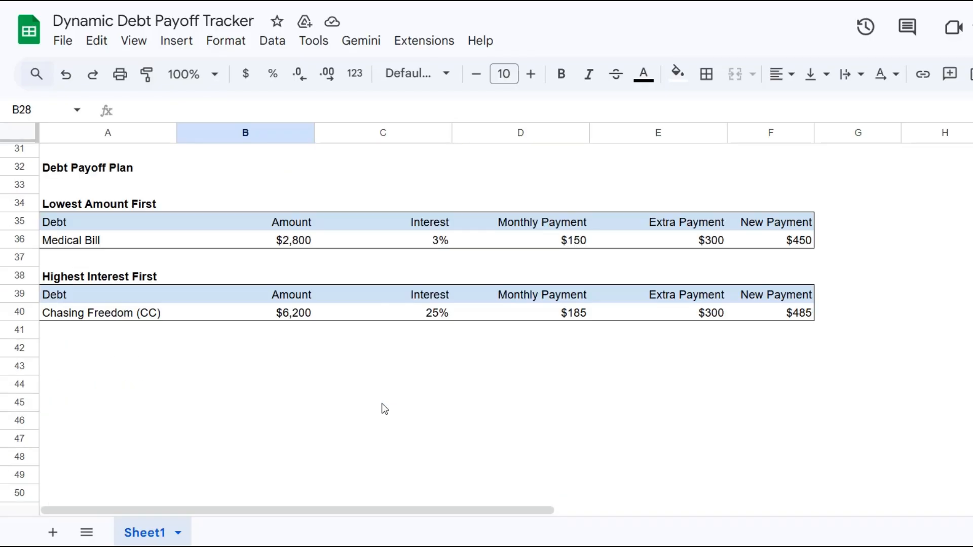
pyautogui.scroll(3, 383, 404)
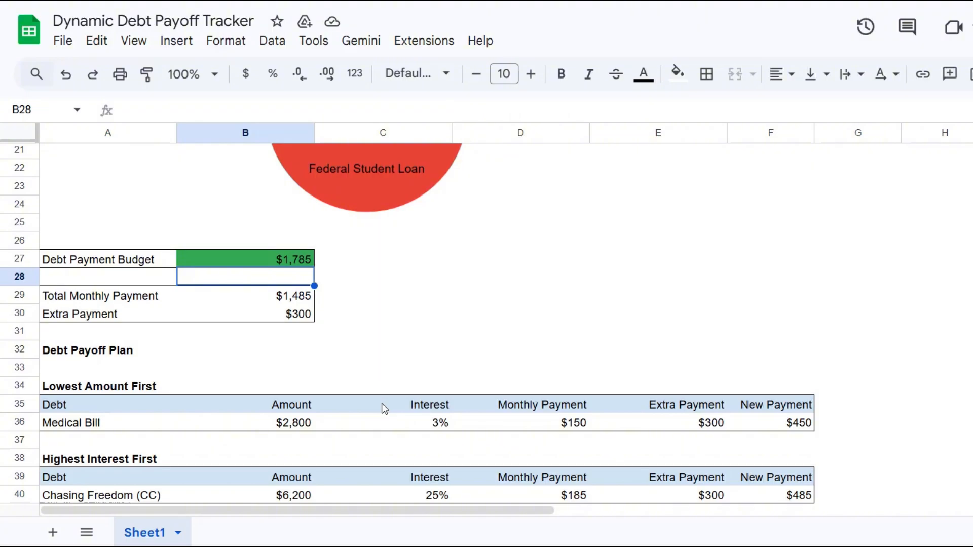
pyautogui.scroll(-3, 382, 403)
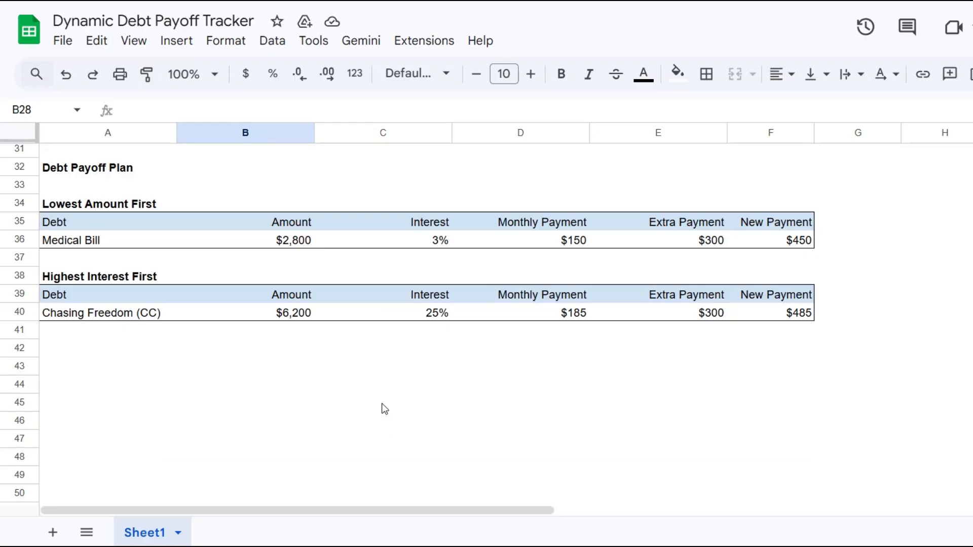
pyautogui.scroll(10, 381, 404)
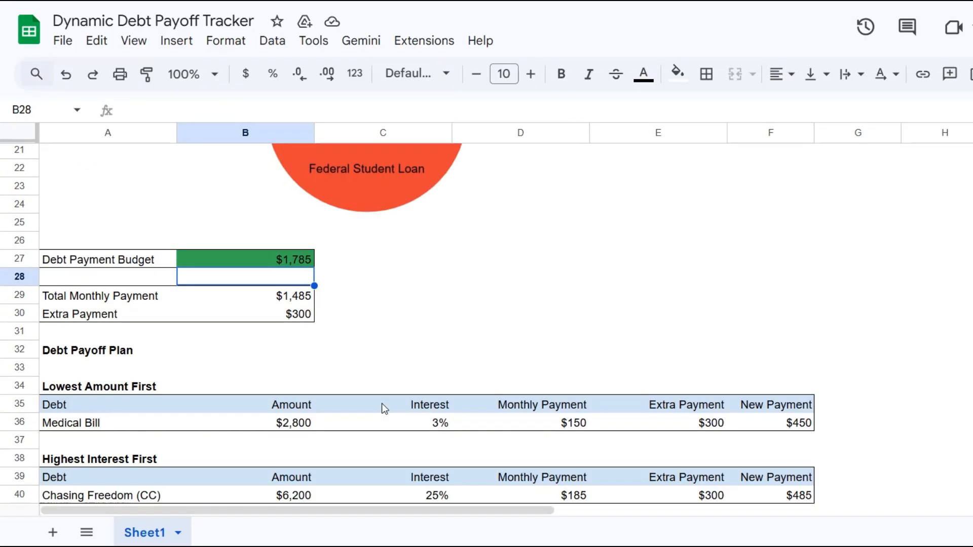